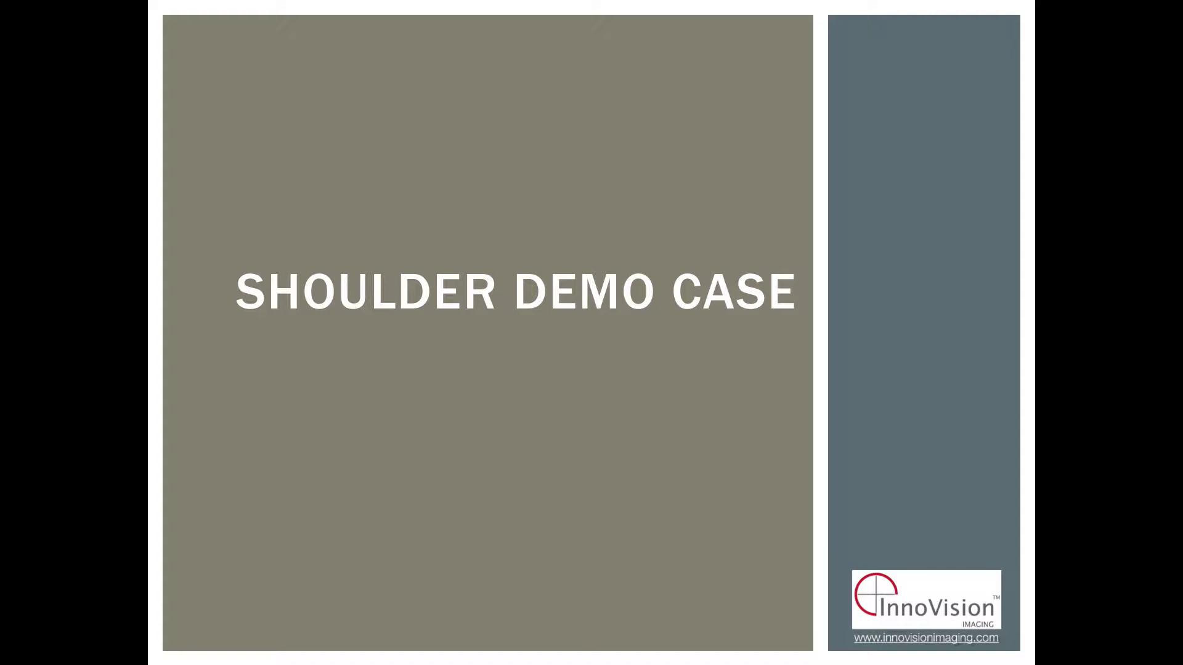
Switch from the 'SHOULDER DEMO CASE' slideshow to Horos.
key(super+Tab)
key(super+Tab)
key(super+Tab)
key(super+Tab)
key(super+Tab)
key(super+Tab)
key(super+Tab)
key(super+Tab)
key(super+Tab)
key(super+Tab)
key(super+Tab)
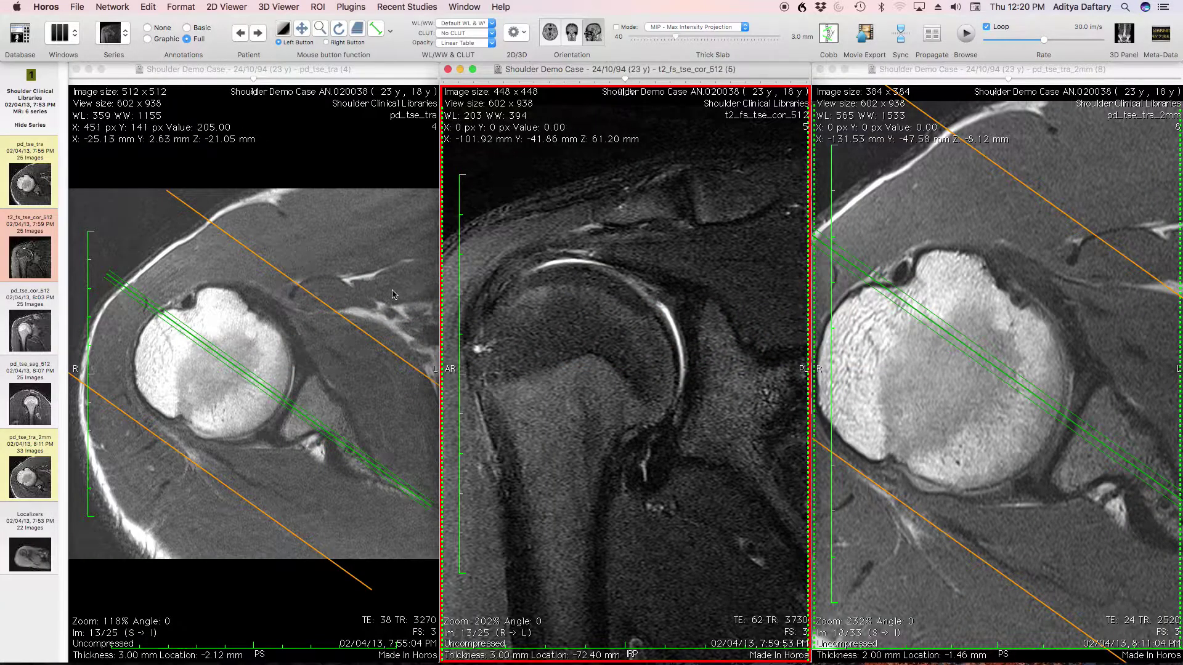
Close the pd_tse_tra viewer so the coronal and 2 mm axial series share the screen.
click(77, 69)
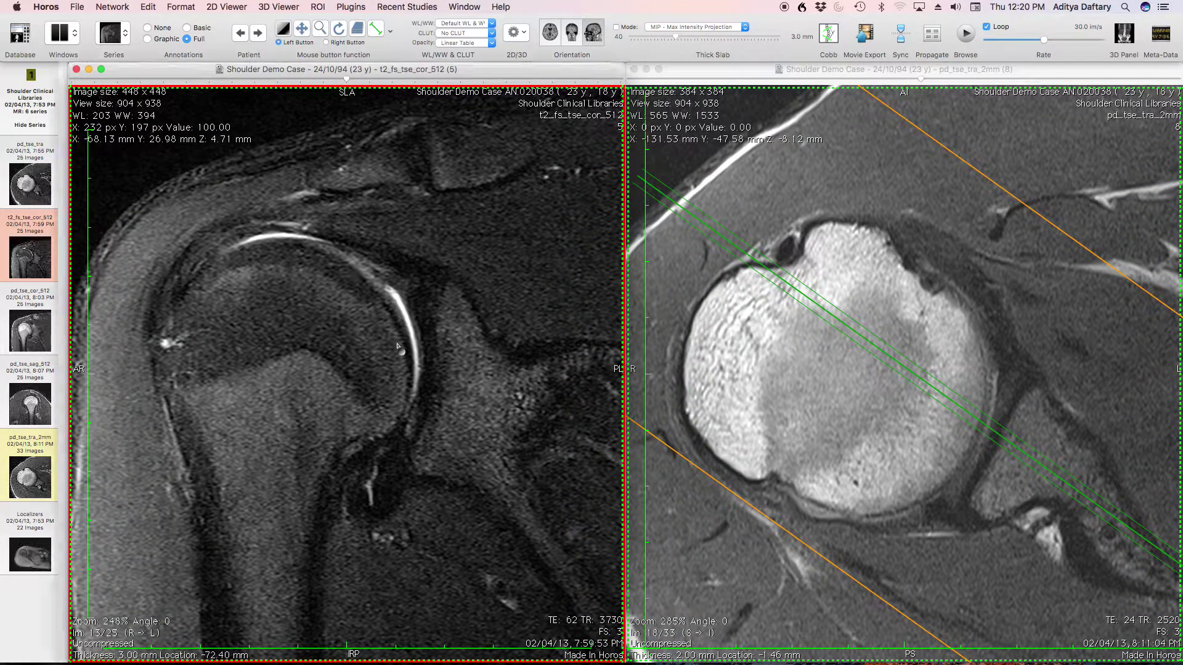
scroll(402, 345, up, 7)
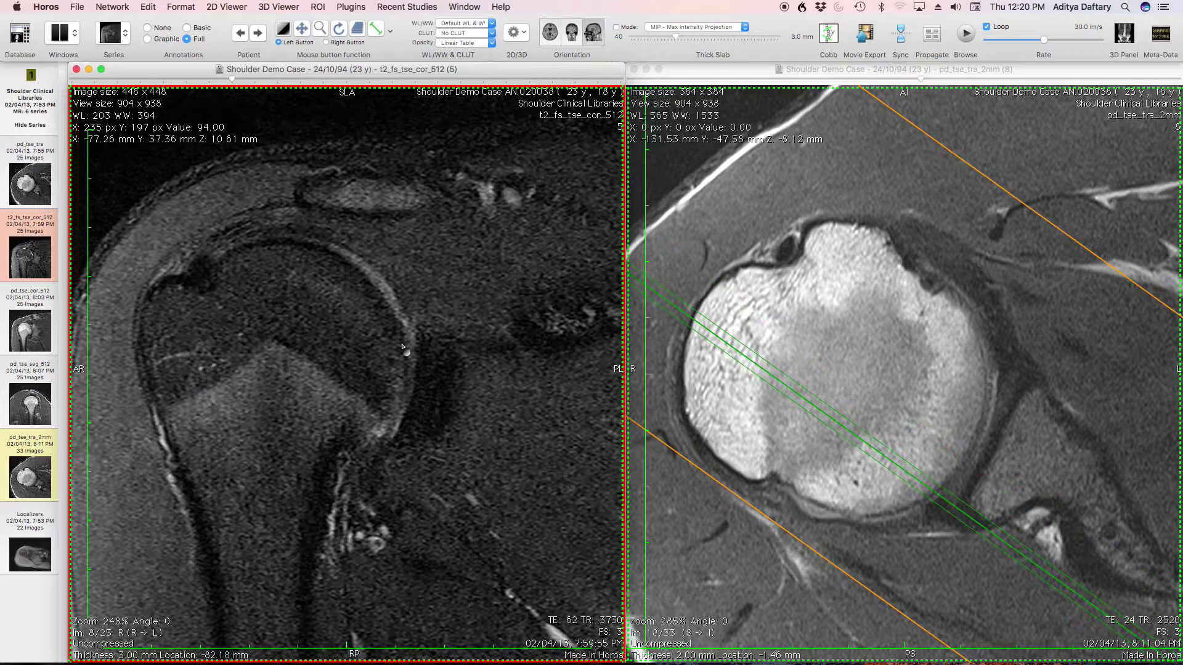
scroll(403, 347, down, 7)
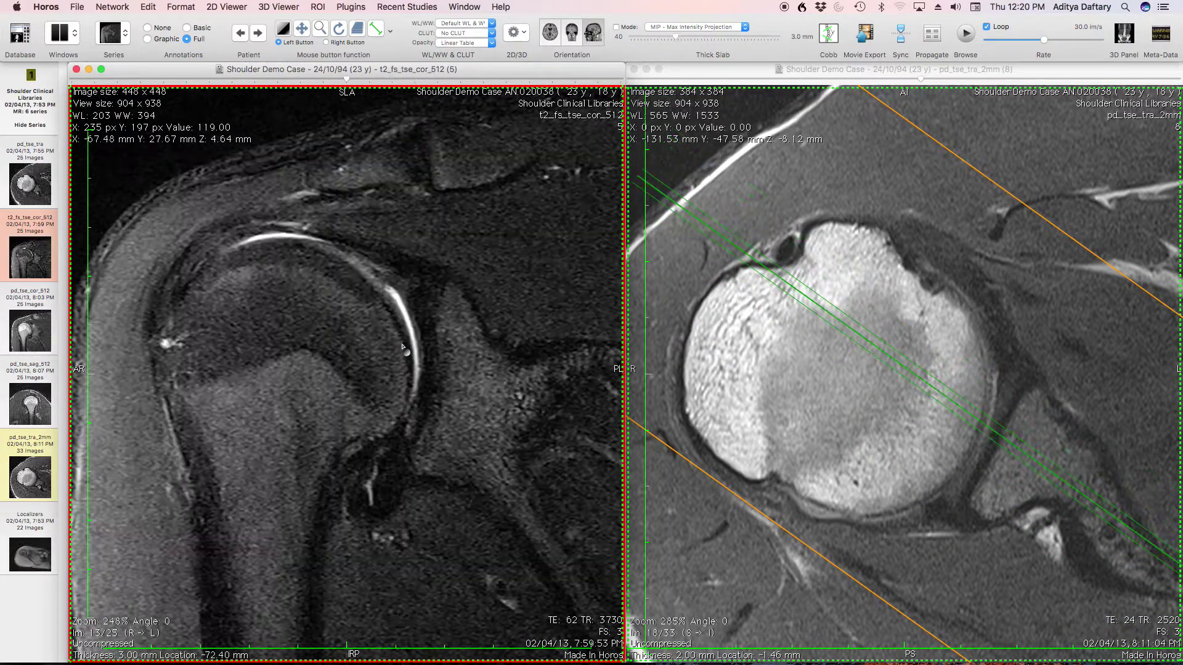
Scroll through the t2_fs_tse_cor_512 coronal slices, watching the cross-reference lines.
scroll(402, 347, down, 2)
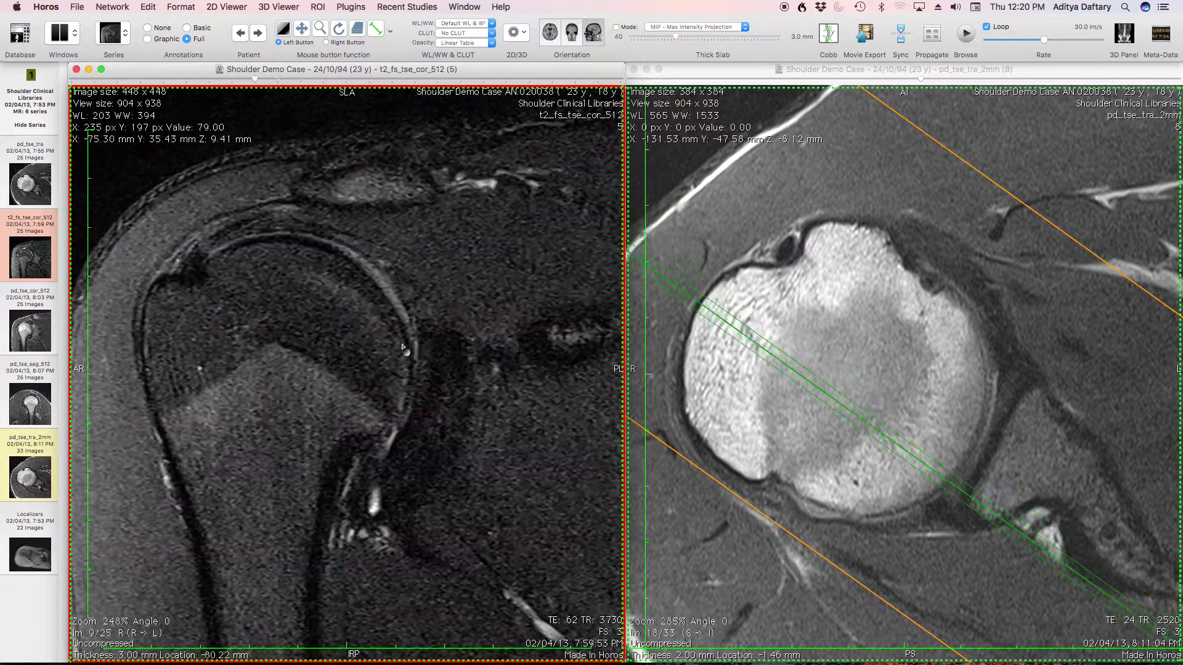
scroll(402, 347, up, 4)
scroll(403, 347, down, 4)
scroll(402, 347, up, 3)
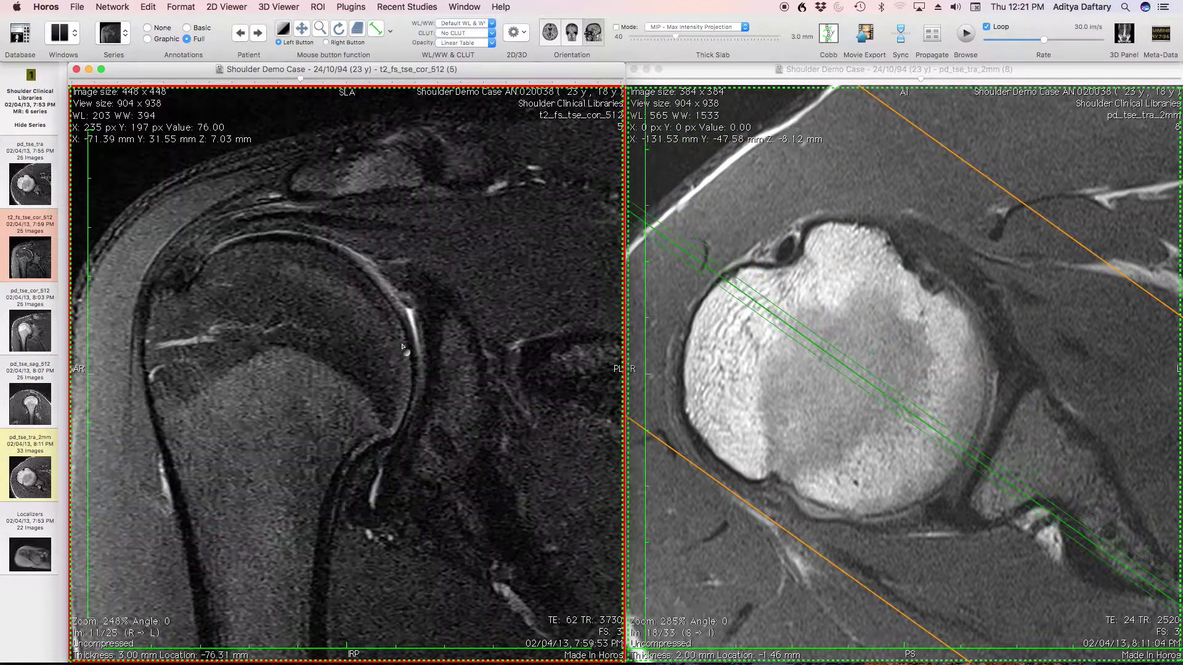
scroll(402, 347, down, 3)
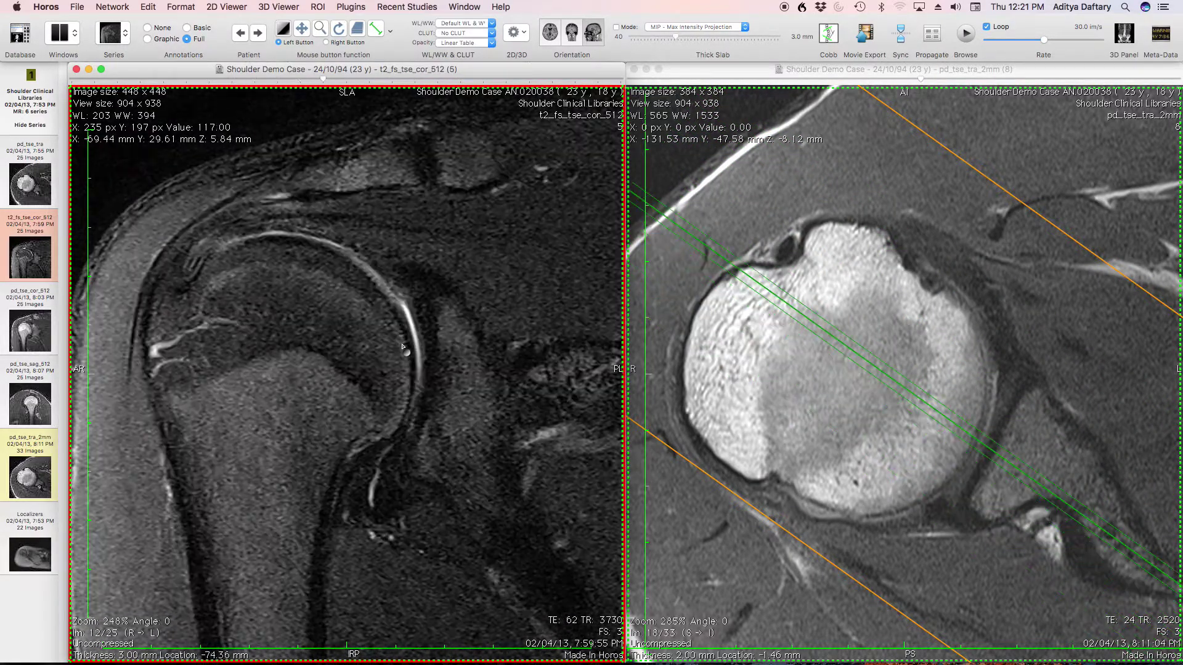
scroll(403, 347, down, 3)
scroll(403, 347, up, 3)
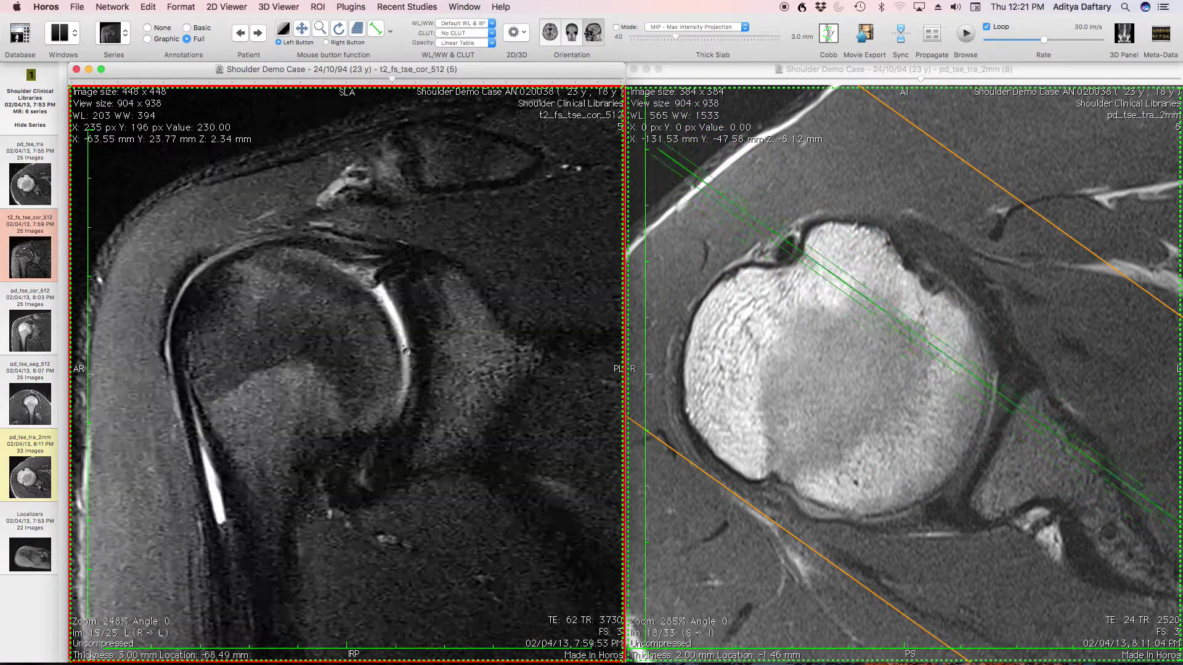
scroll(402, 347, down, 3)
scroll(402, 347, up, 6)
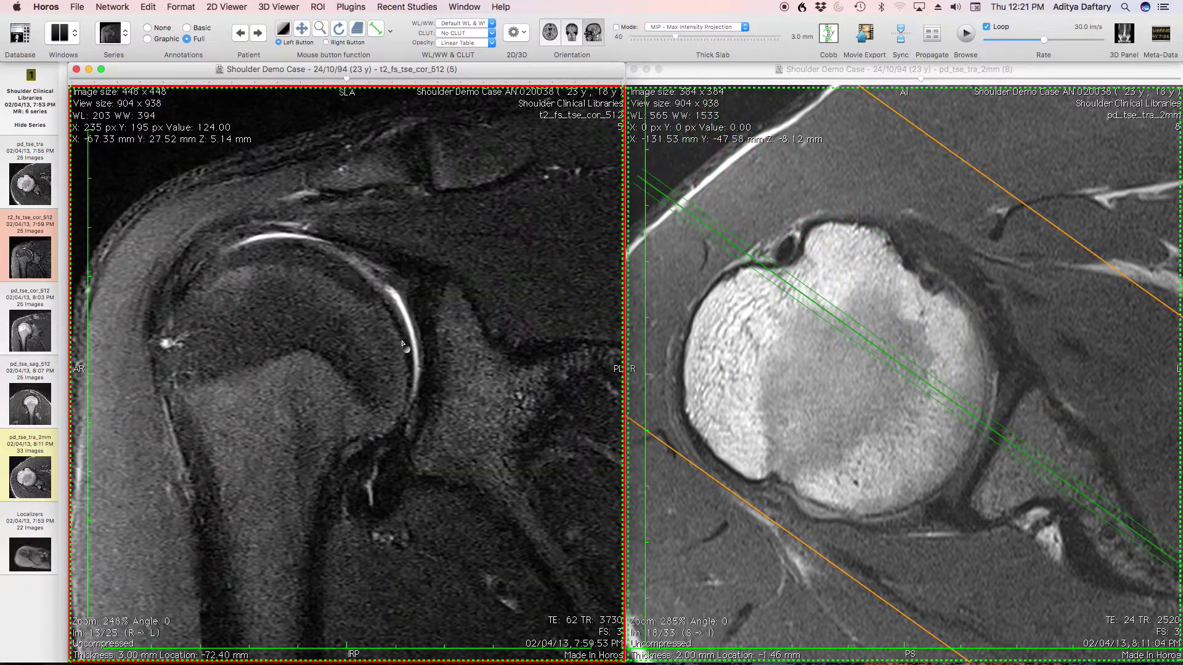
scroll(402, 344, up, 8)
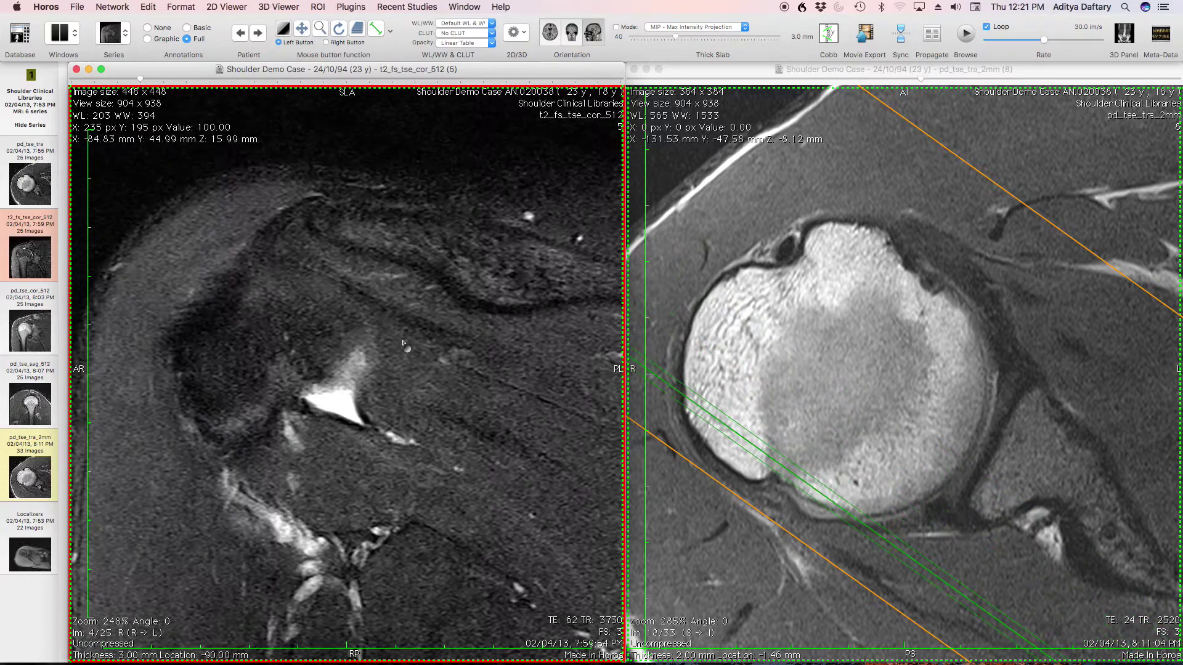
scroll(403, 343, down, 8)
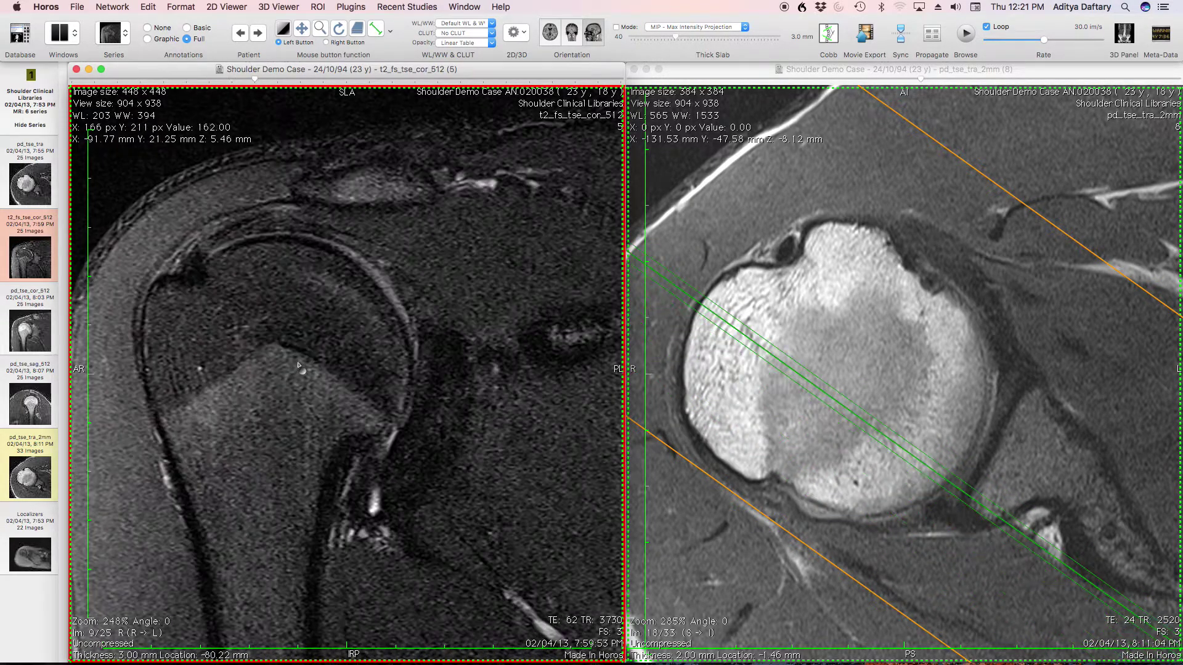
scroll(304, 361, down, 2)
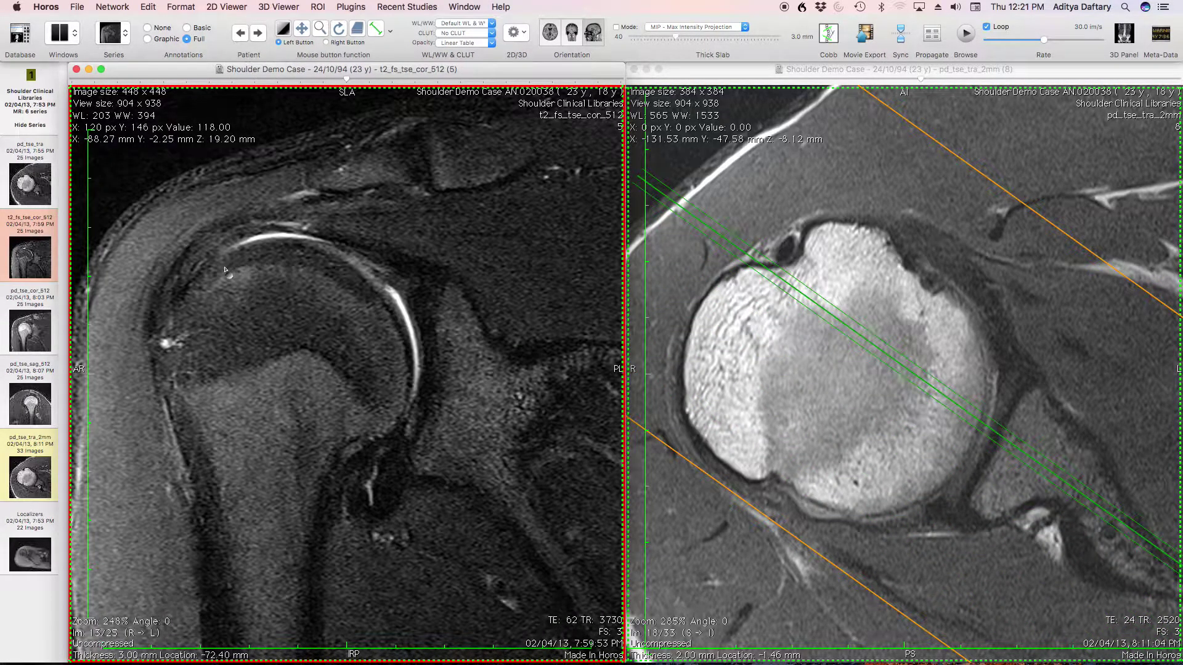
scroll(256, 292, down, 1)
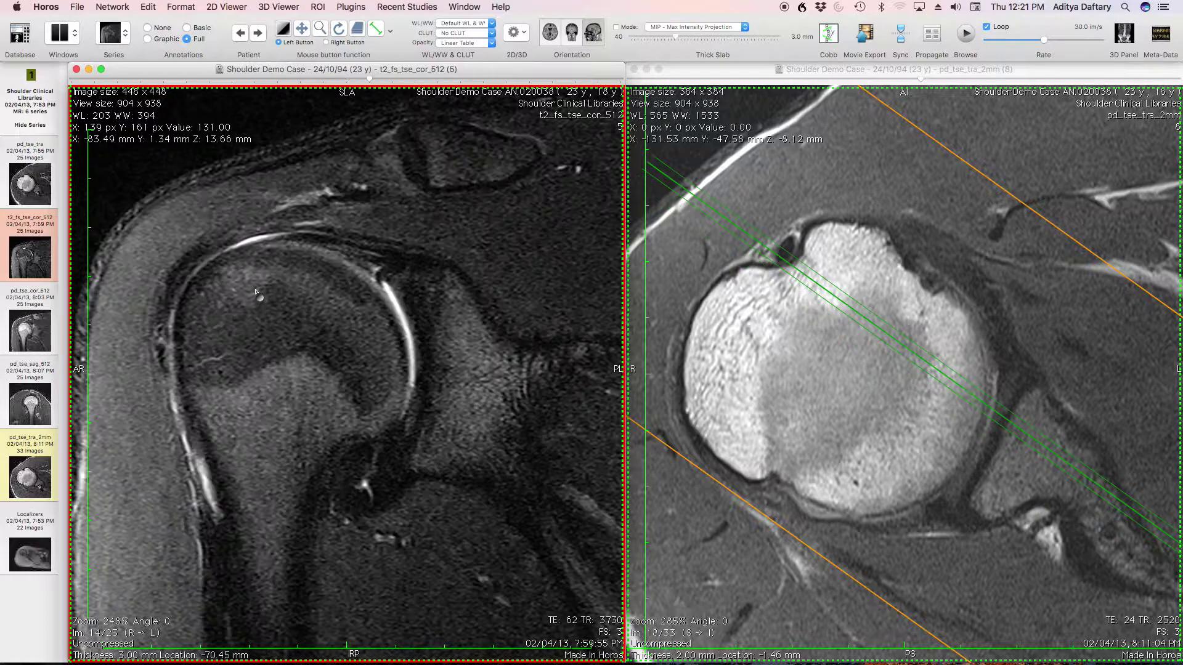
scroll(256, 292, down, 2)
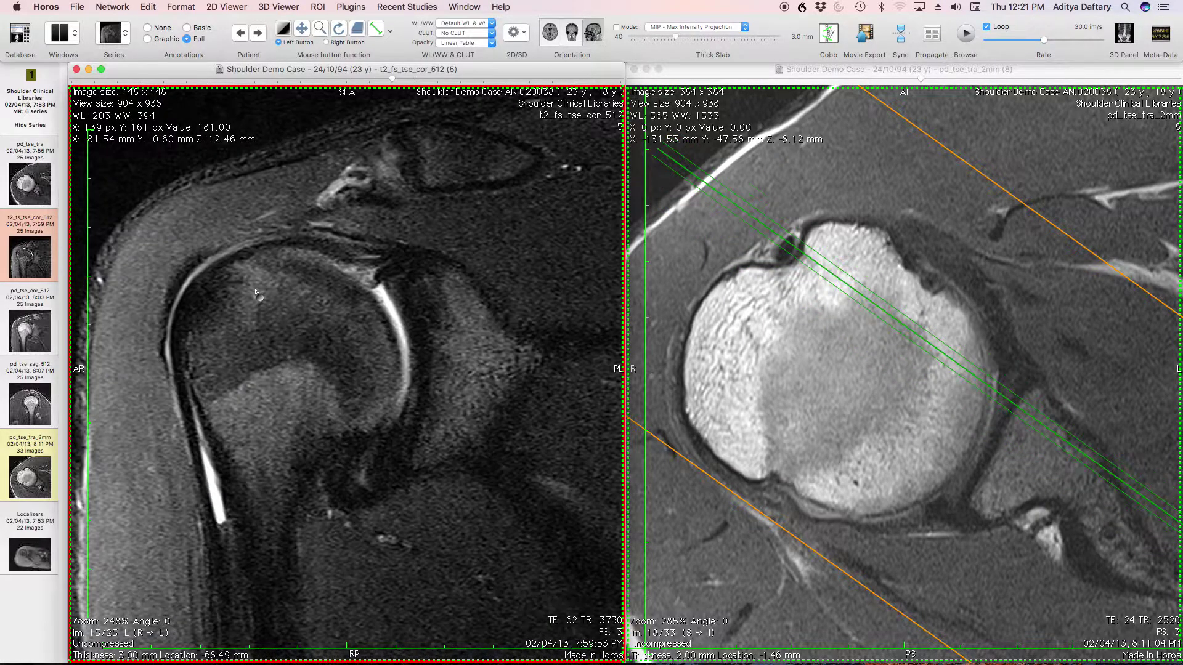
scroll(271, 302, up, 1)
scroll(287, 311, down, 2)
scroll(287, 311, up, 2)
scroll(288, 311, up, 1)
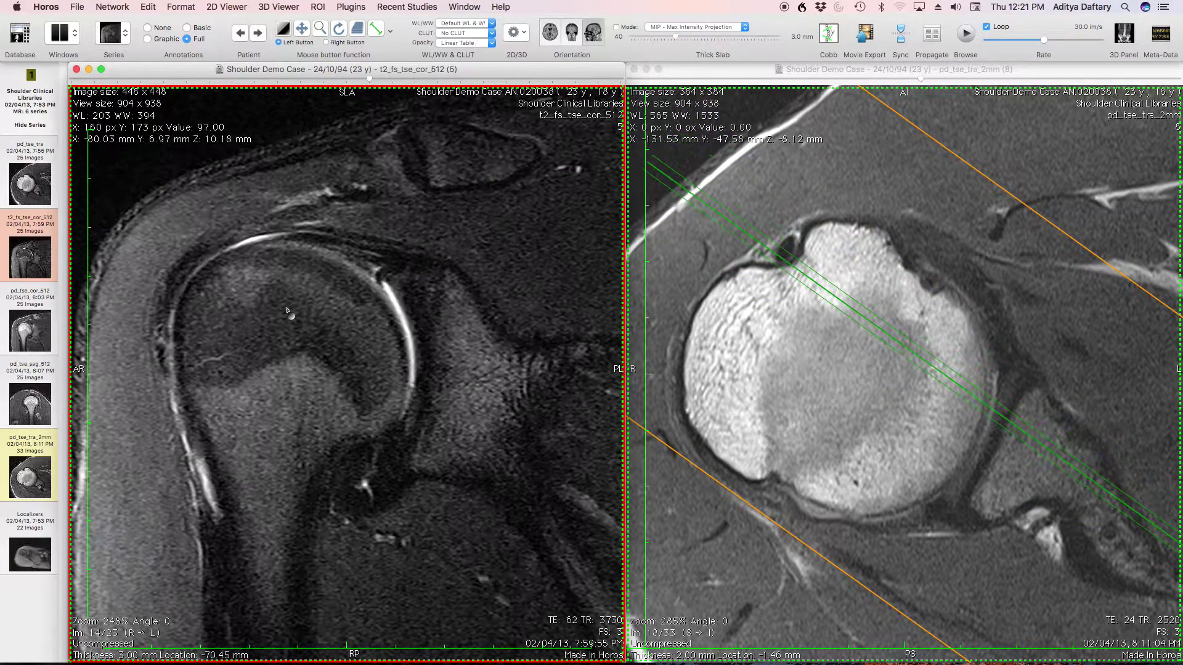
scroll(287, 311, up, 1)
scroll(287, 311, down, 2)
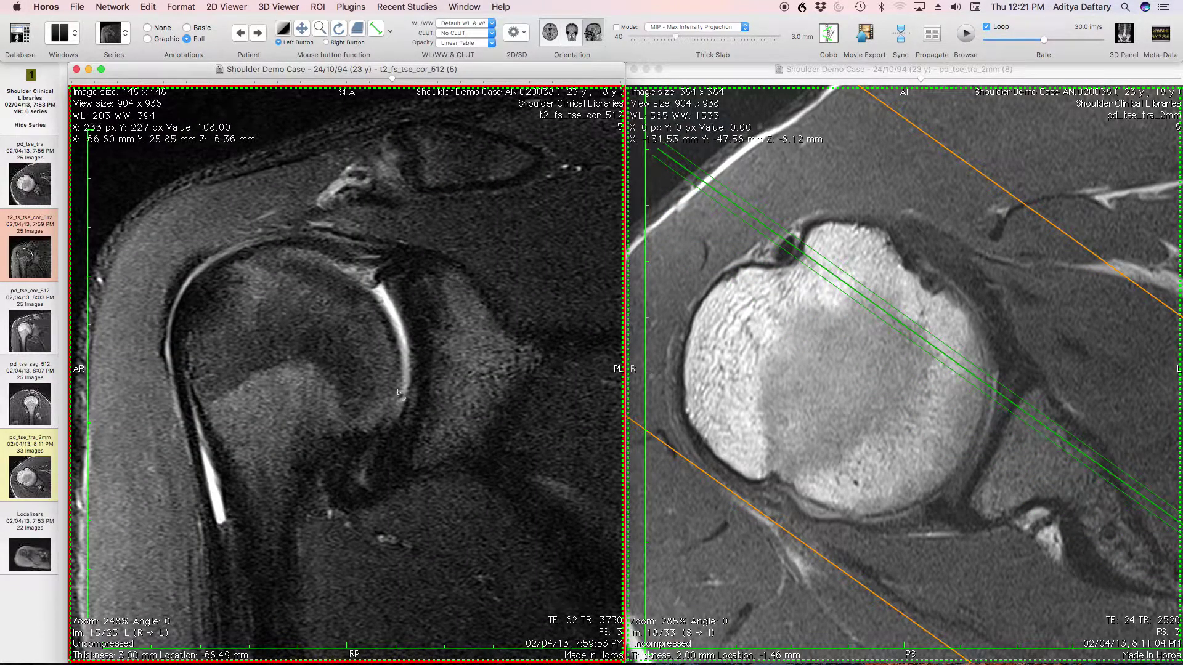
Load pd_tse_cor_512 into the left viewer and scroll through its slices.
click(21, 333)
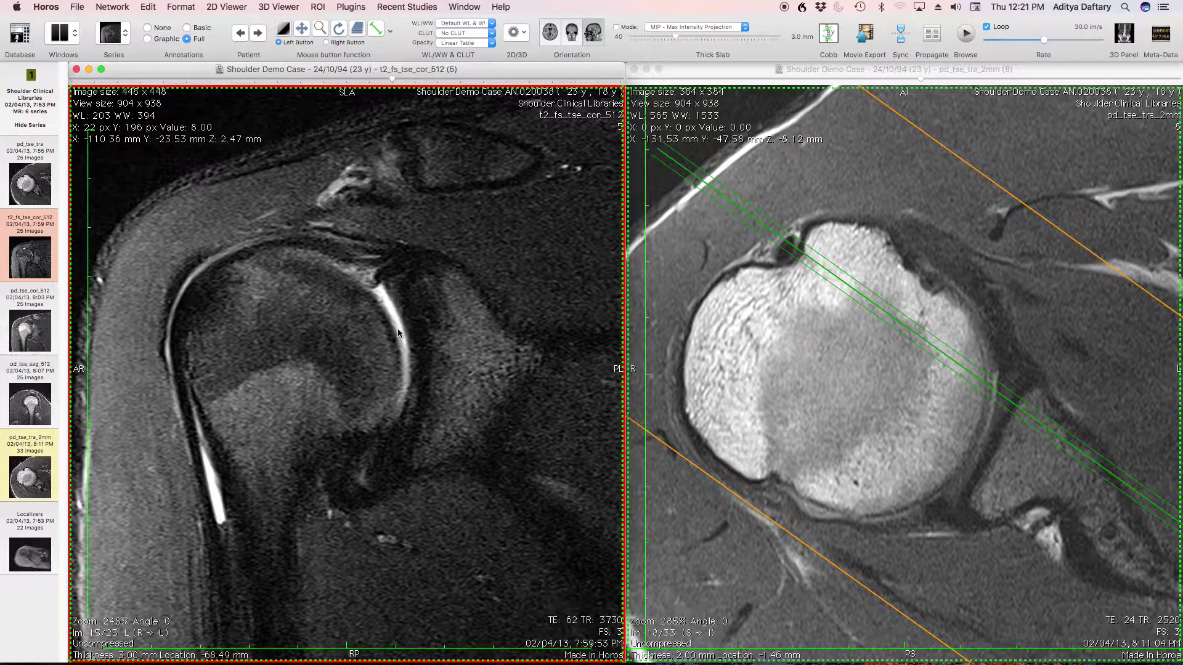
scroll(405, 334, up, 8)
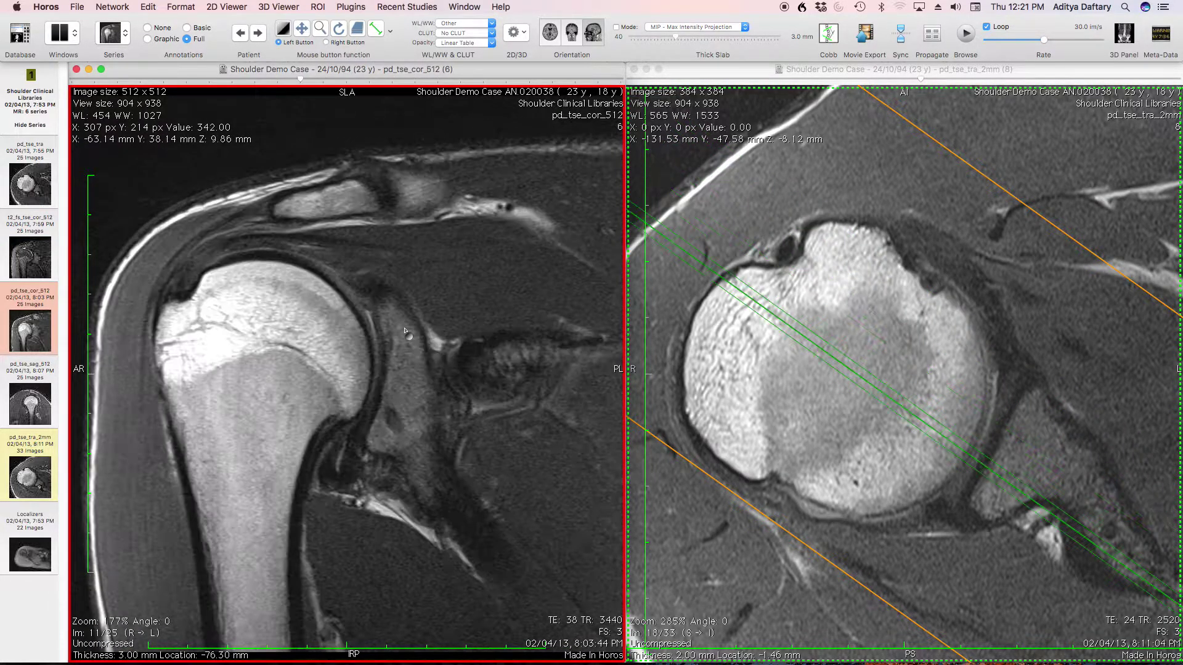
scroll(405, 331, down, 1)
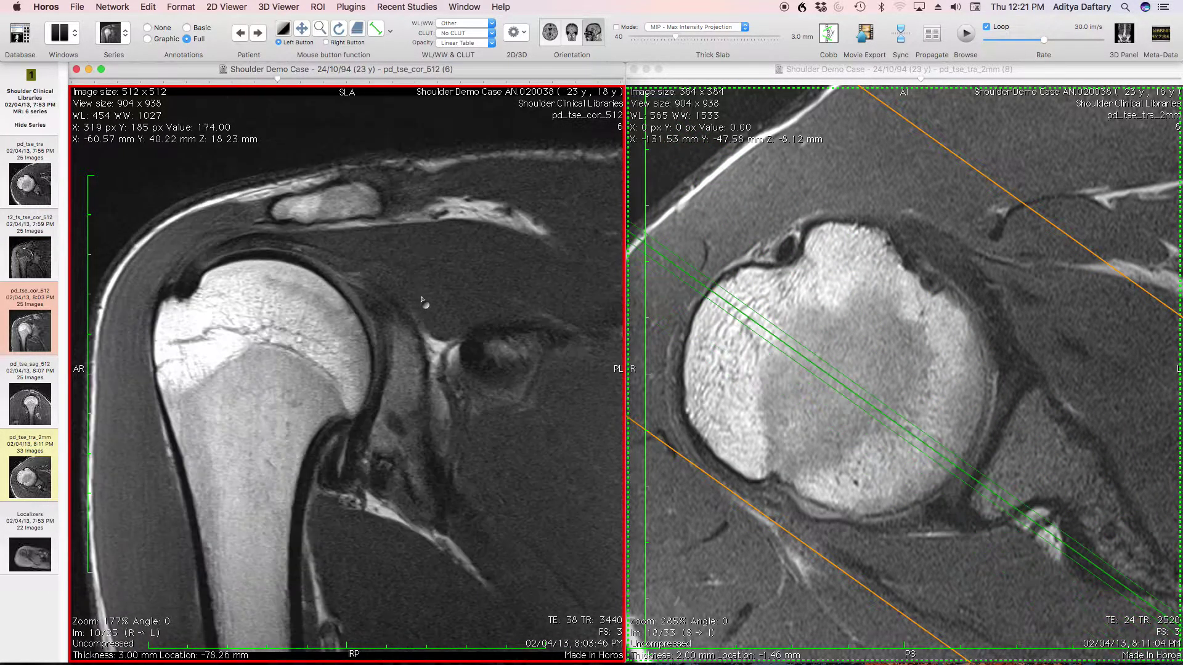
scroll(208, 275, down, 1)
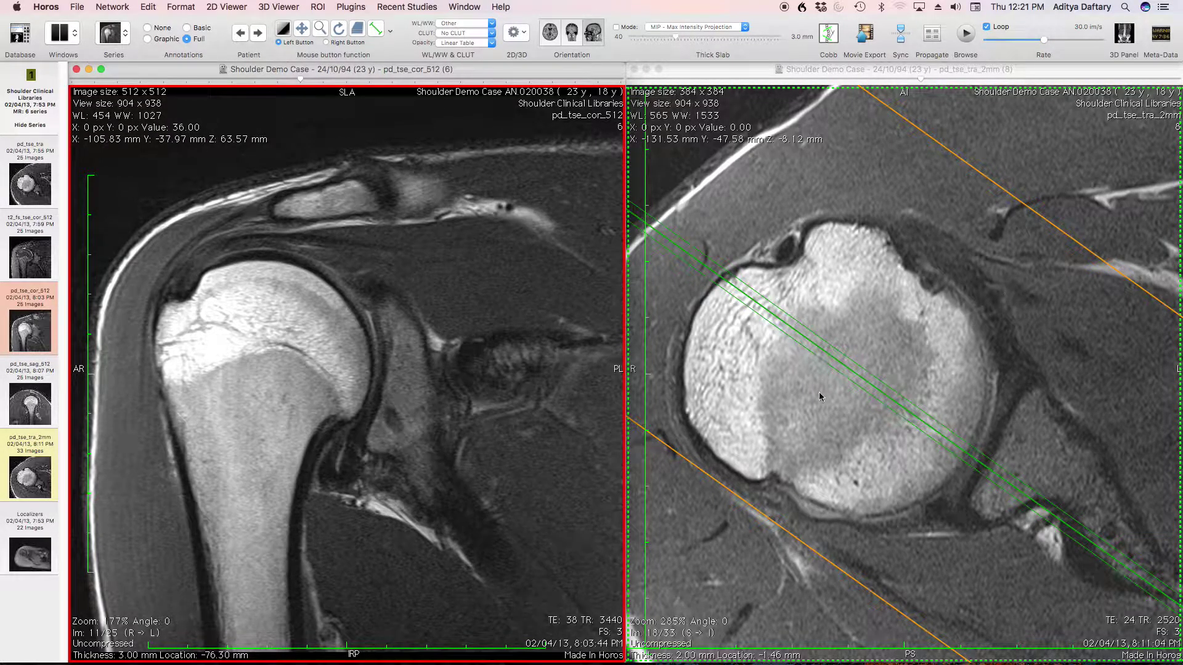
Put t2_fs_tse_cor_512 in the right viewer, scroll the synced slices, then drag pd_tse_sag_512 leftward.
drag(819, 396, 822, 388)
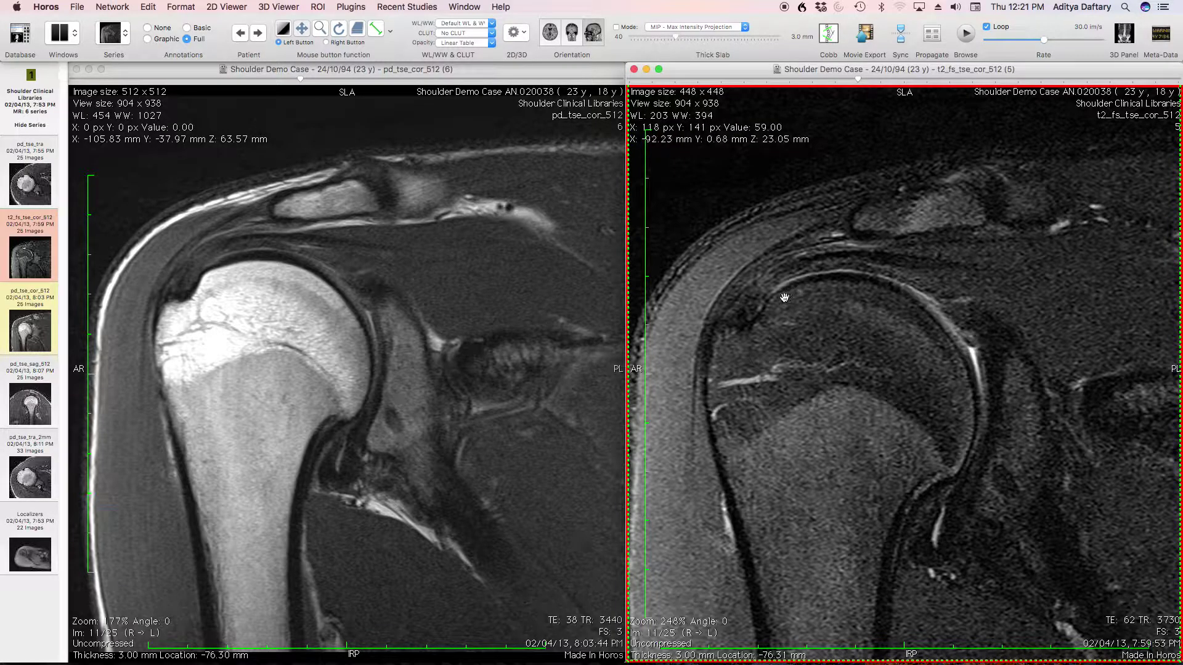
scroll(784, 298, down, 3)
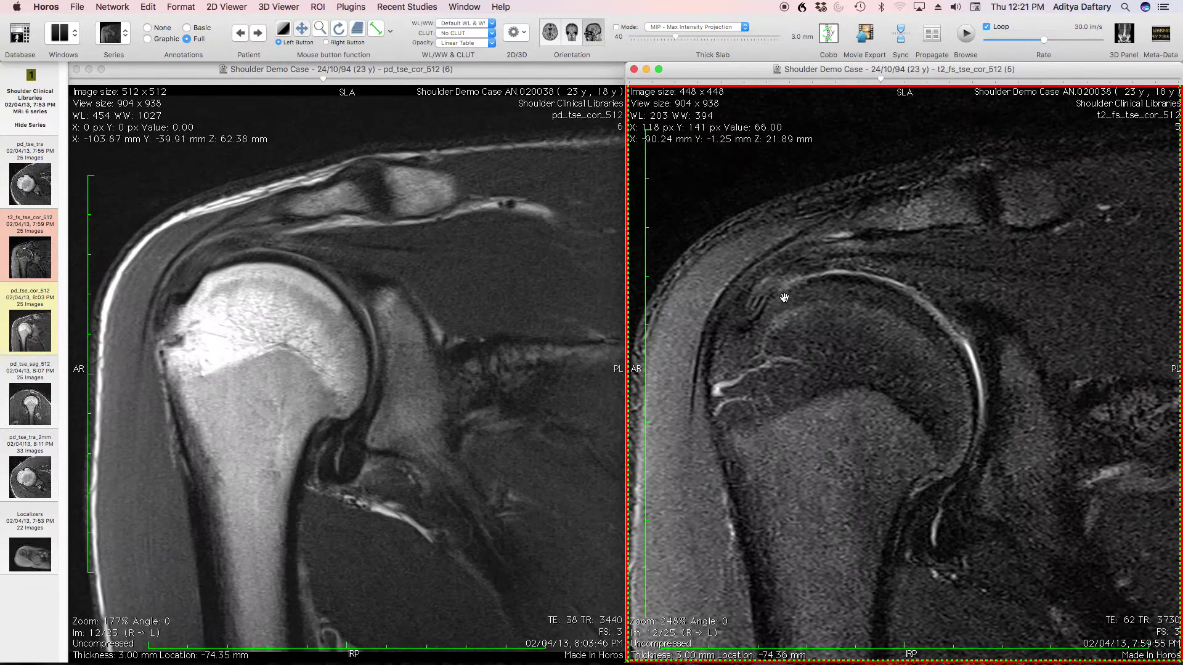
scroll(785, 298, up, 3)
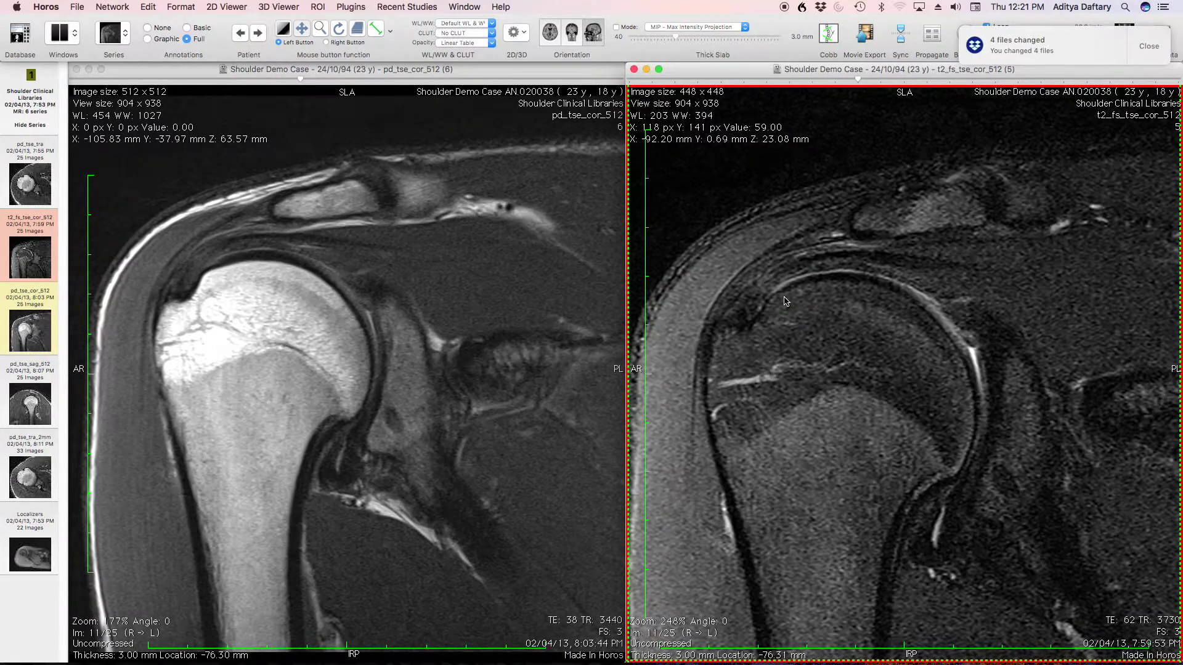
drag(25, 412, 141, 394)
Drop the pd_tse_sag_512 sagittal series into the left viewer.
click(1004, 438)
scroll(1004, 438, down, 3)
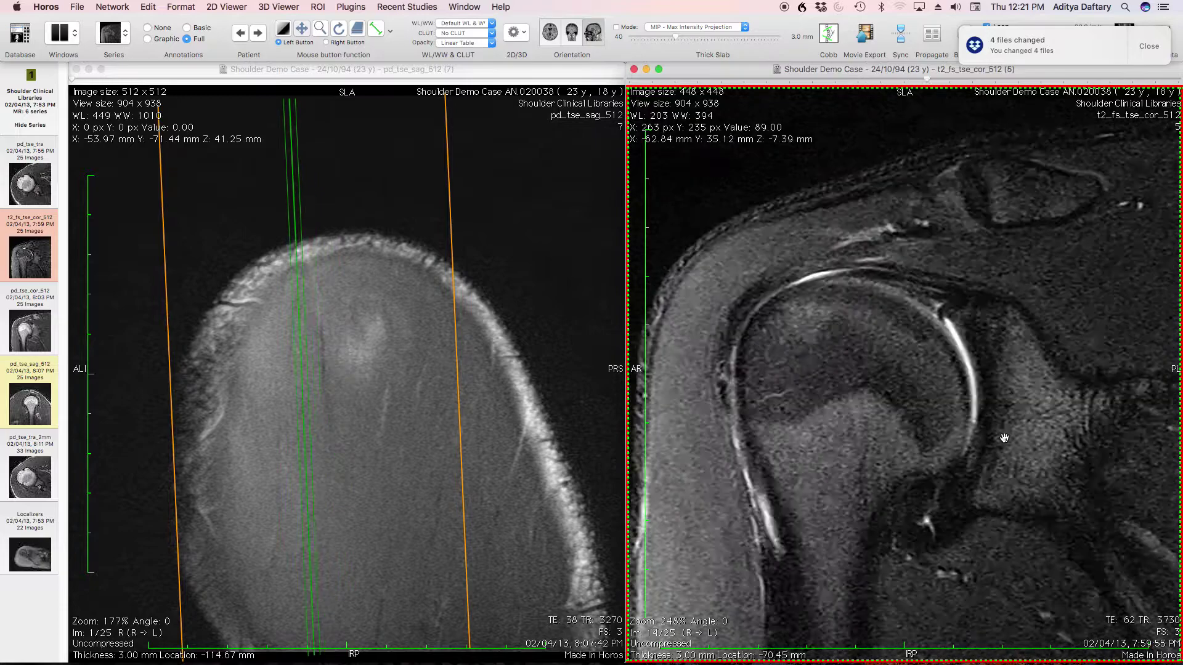
scroll(1004, 438, up, 6)
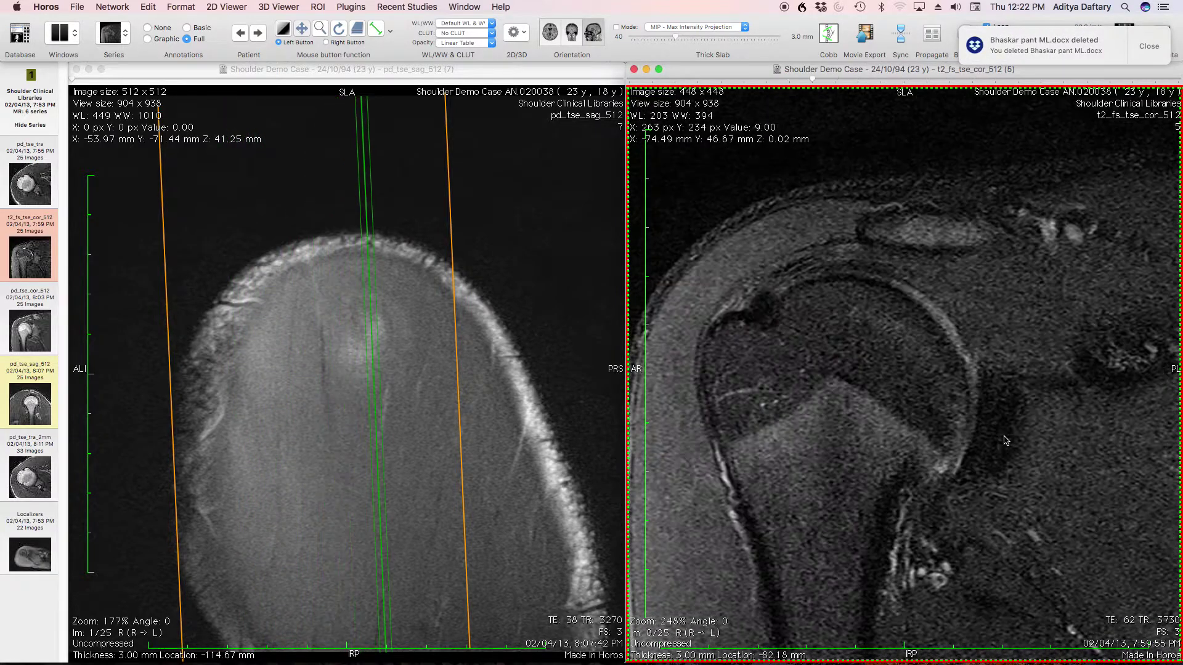
Page back and forth through the sagittal shoulder slices in the left viewer.
click(454, 384)
scroll(454, 385, down, 9)
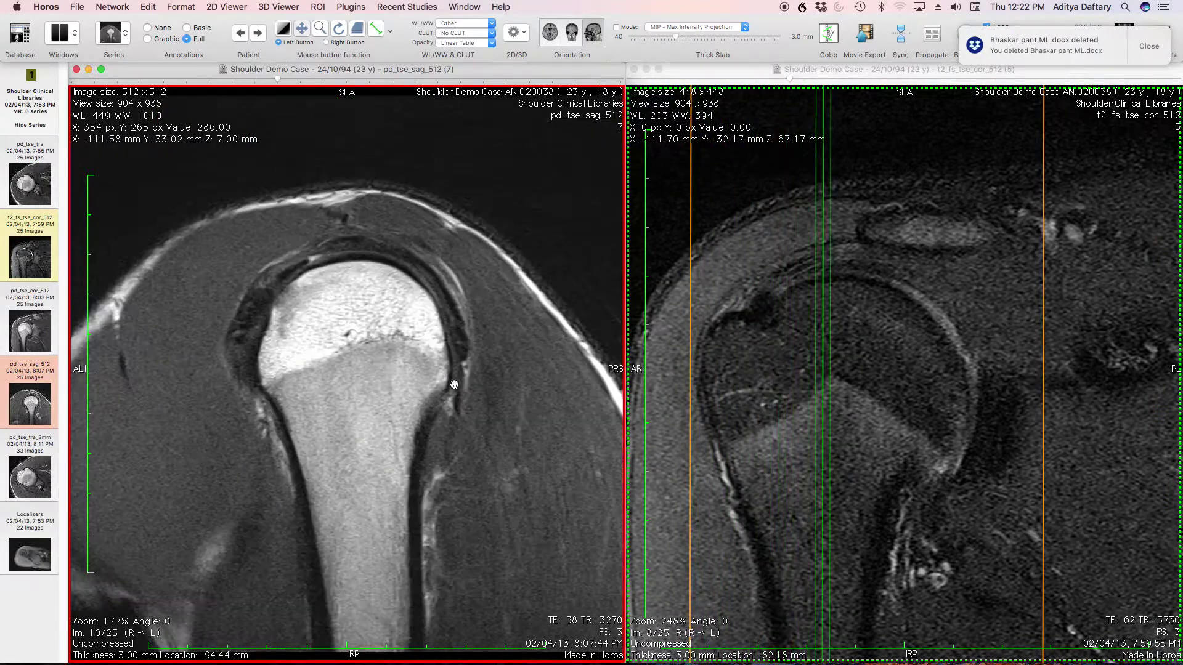
scroll(454, 384, down, 6)
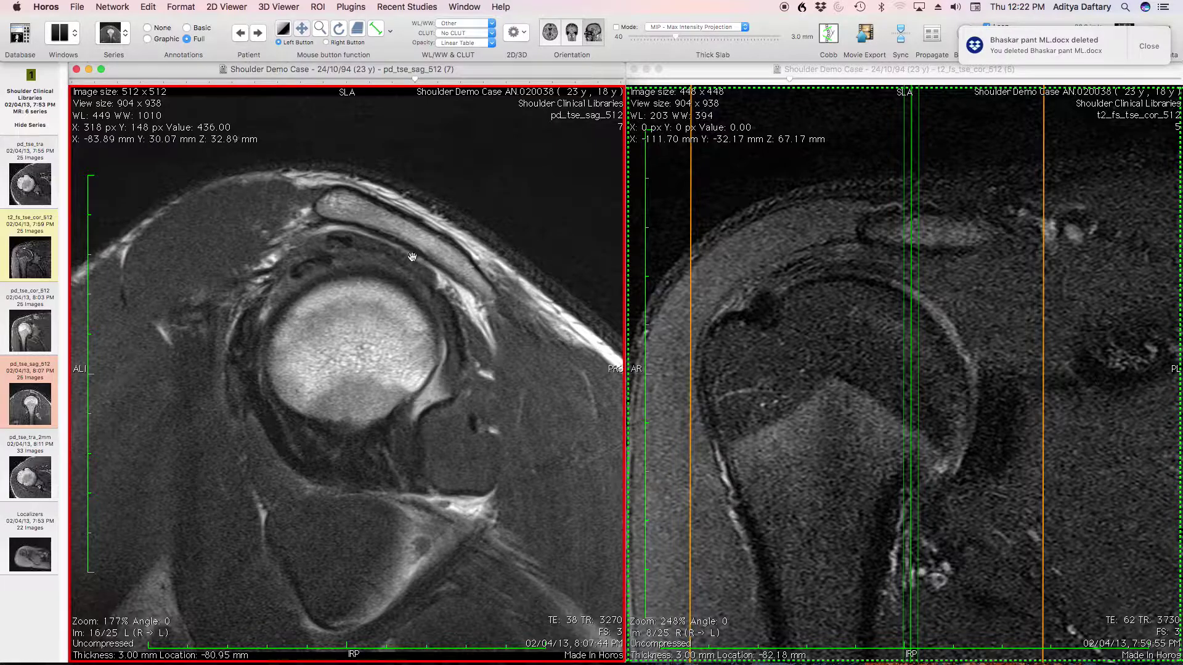
scroll(348, 258, up, 4)
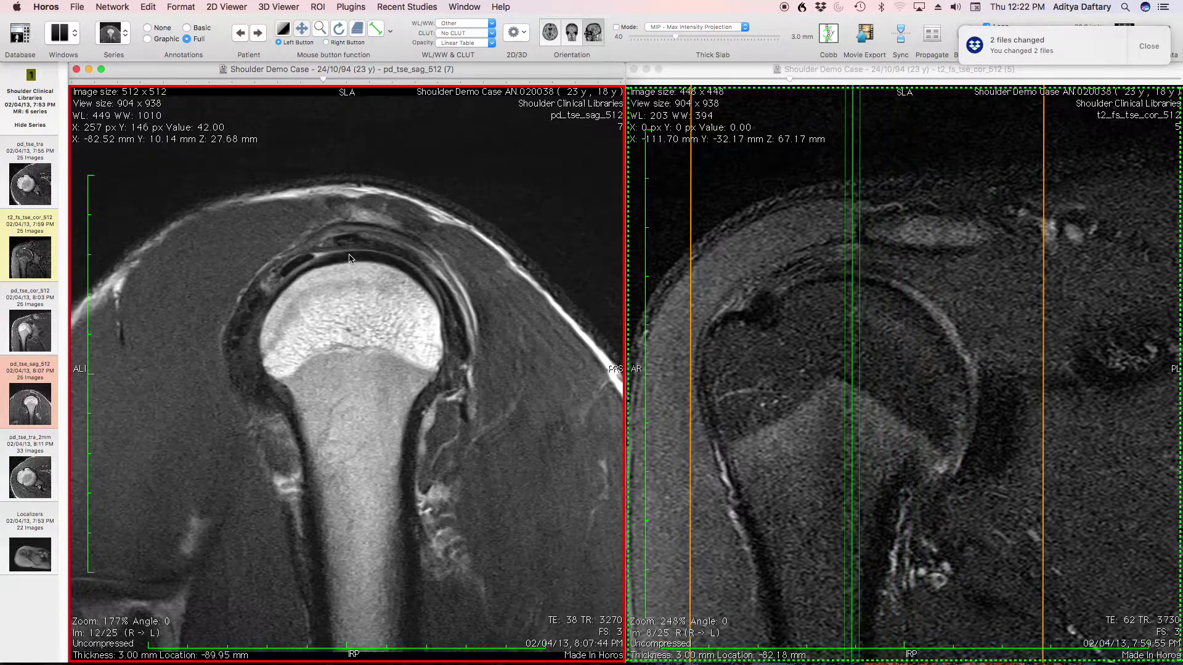
scroll(351, 262, up, 5)
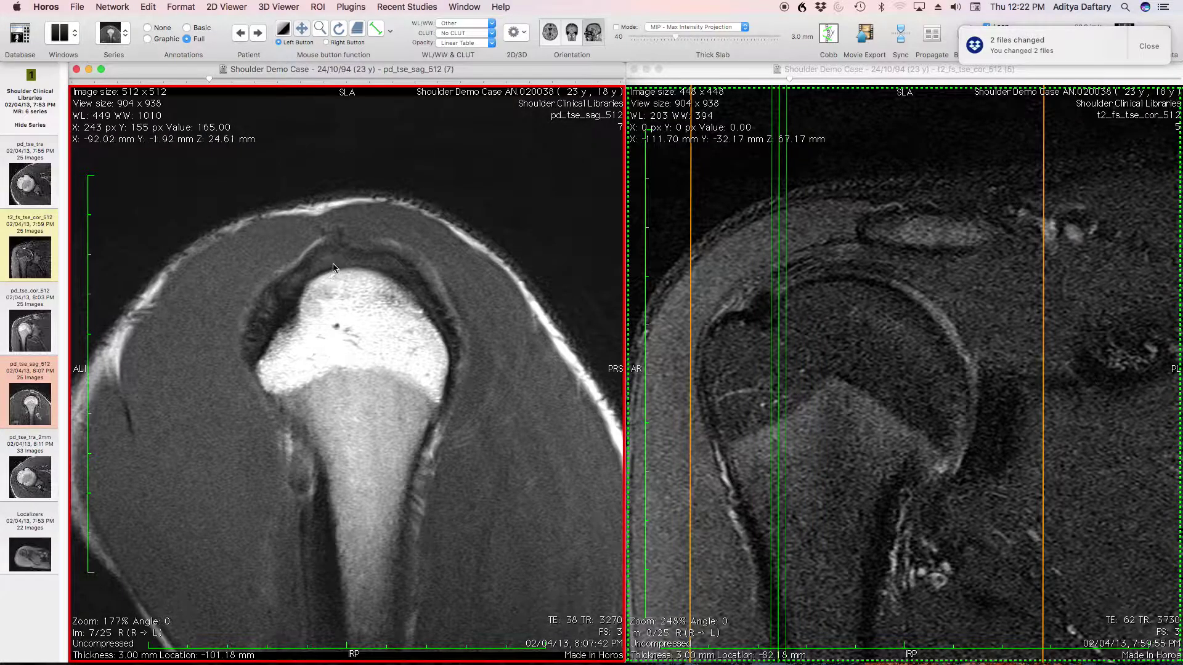
scroll(362, 270, up, 2)
scroll(363, 271, down, 2)
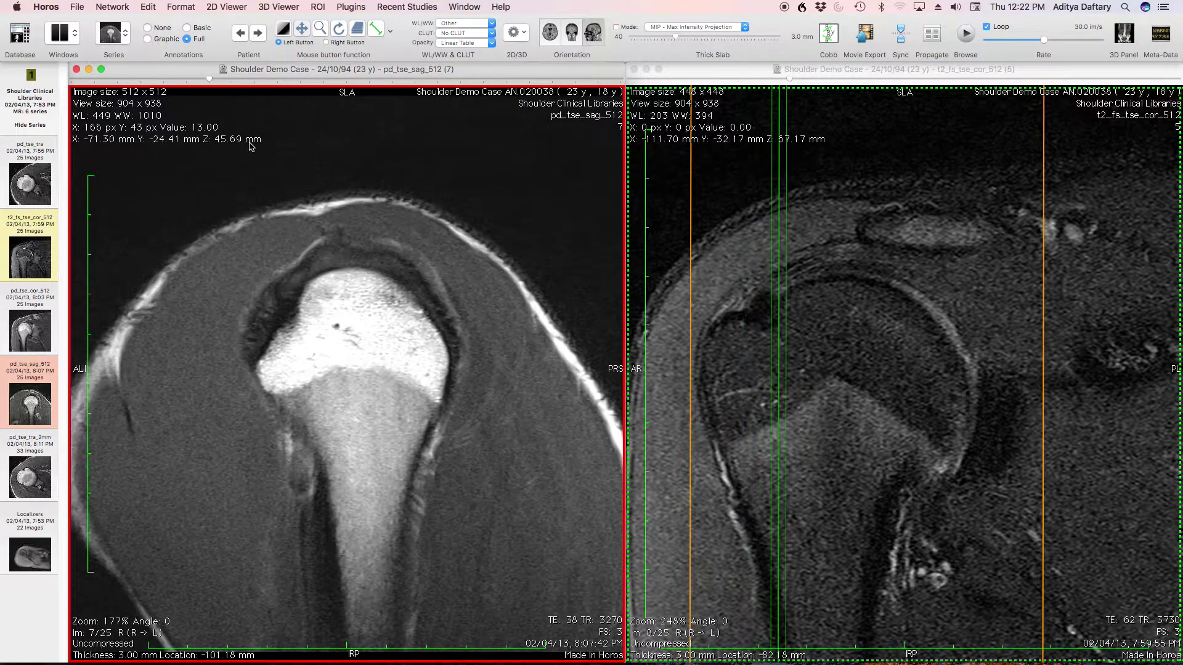
scroll(456, 355, down, 1)
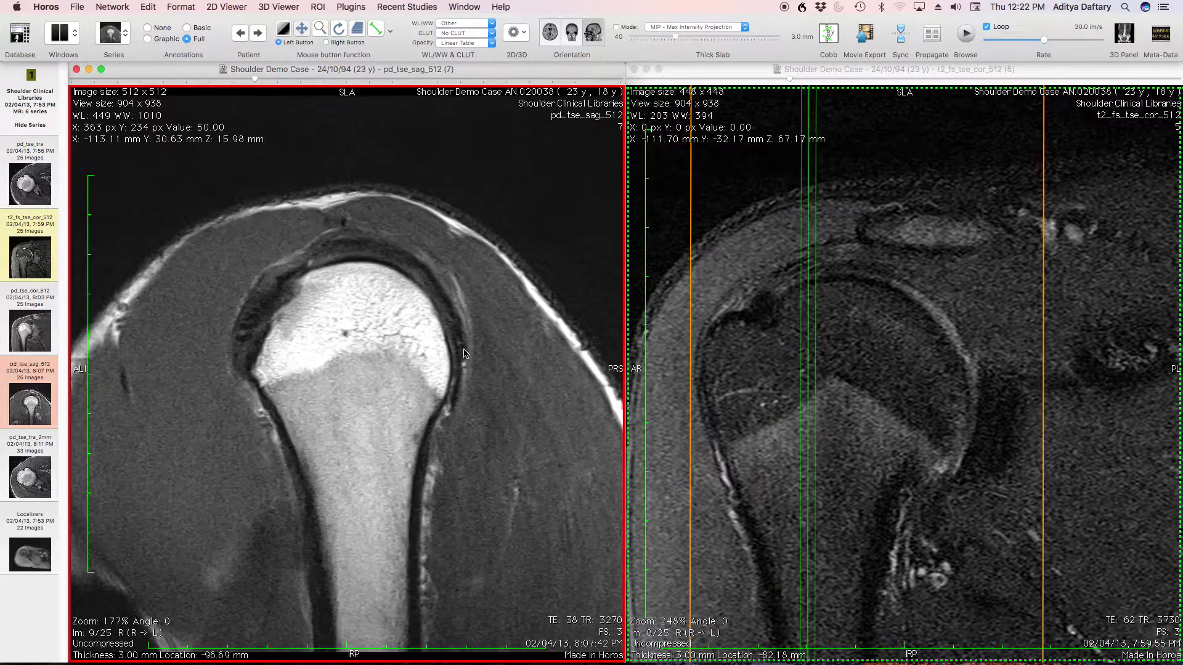
scroll(468, 367, up, 2)
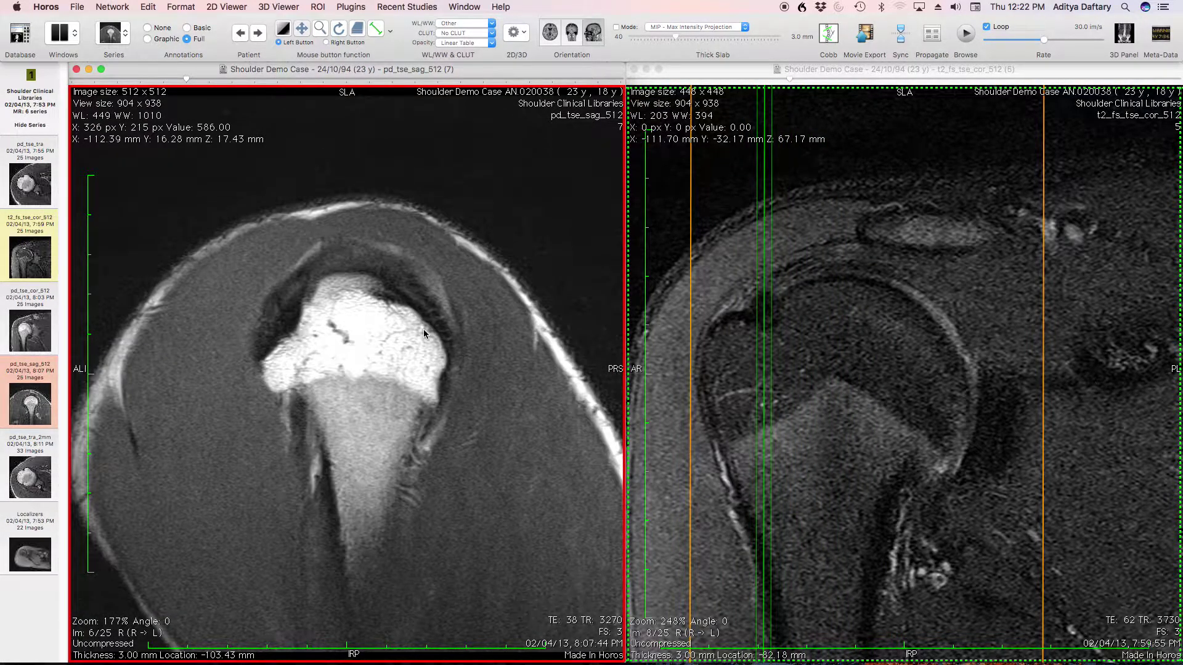
scroll(423, 329, up, 1)
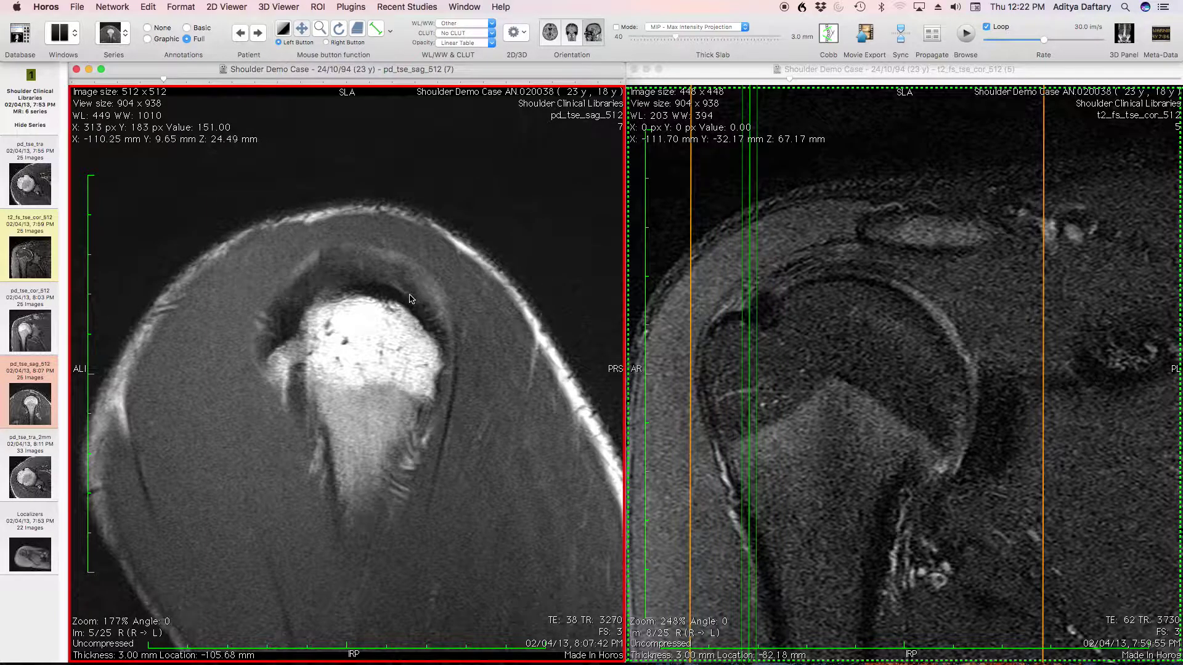
scroll(411, 299, down, 2)
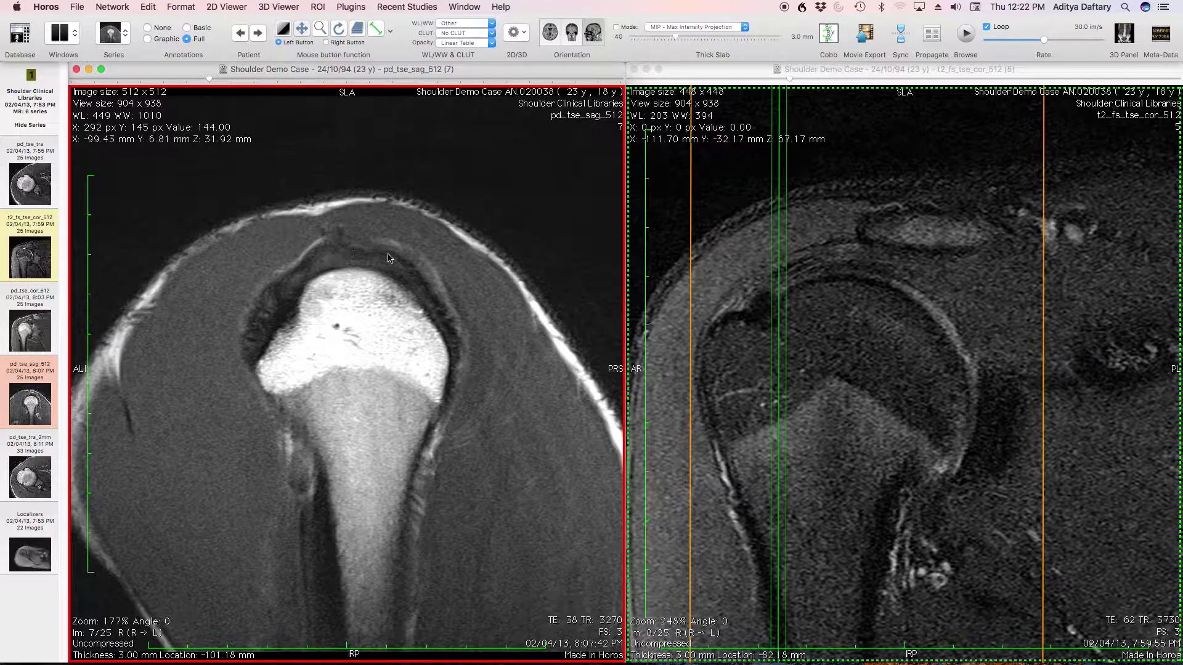
Step a few more sagittal slices, then place the axial pd_tse_tra series in the right viewer.
scroll(413, 301, down, 5)
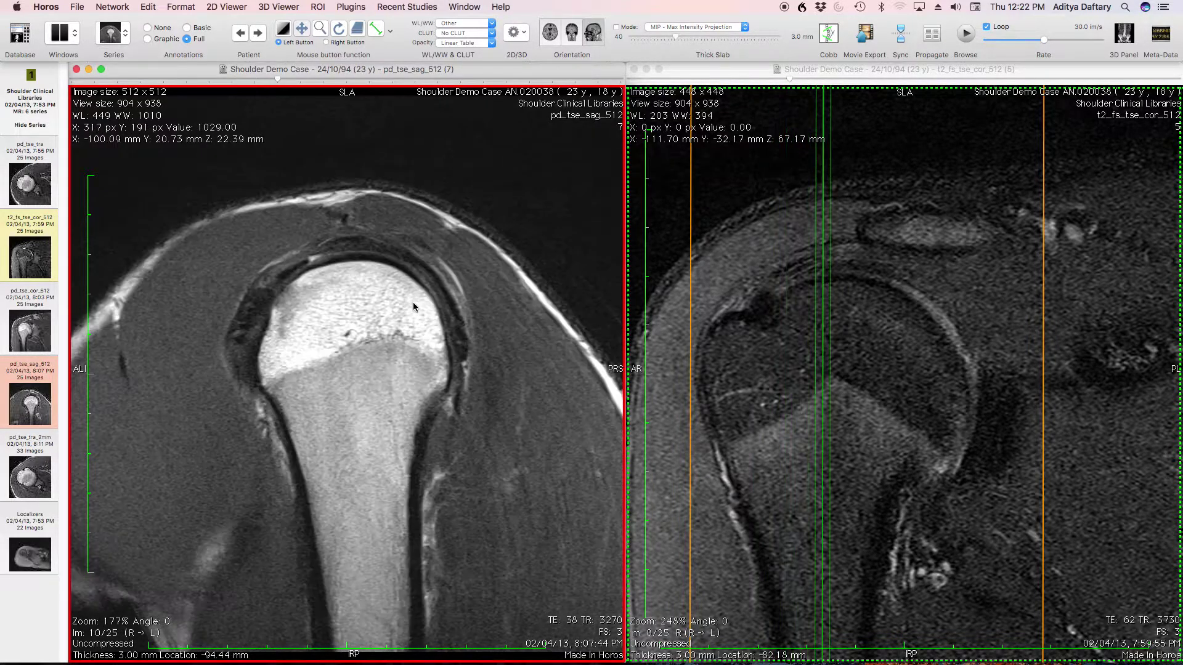
scroll(413, 305, down, 4)
scroll(459, 352, up, 9)
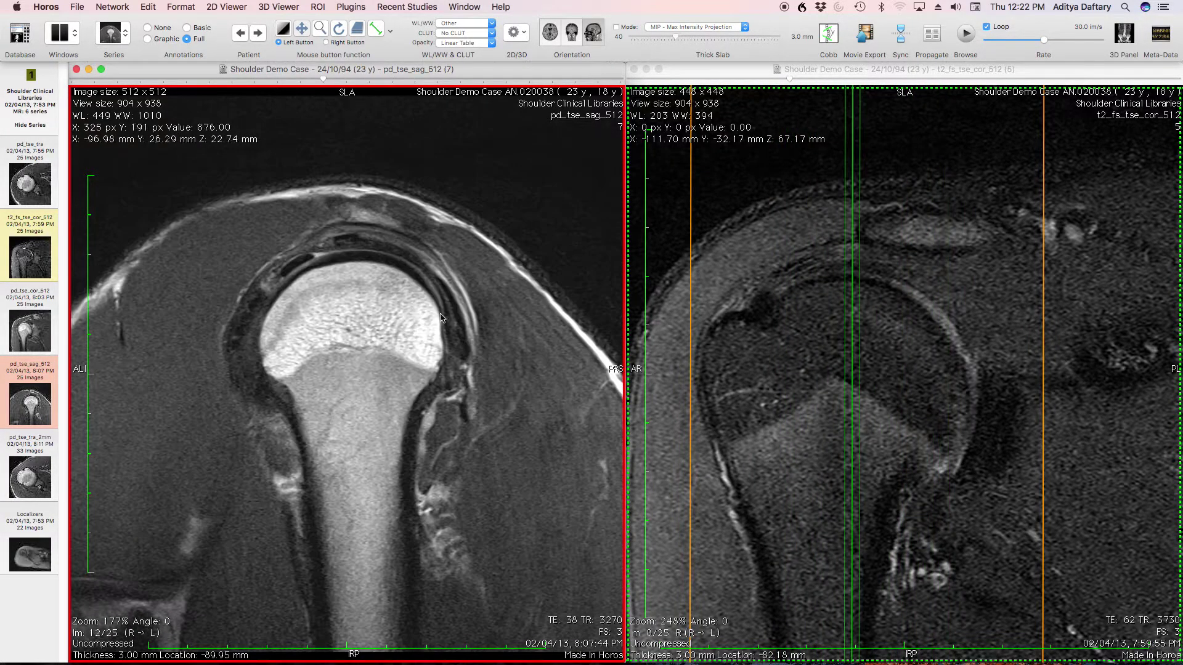
scroll(458, 352, down, 8)
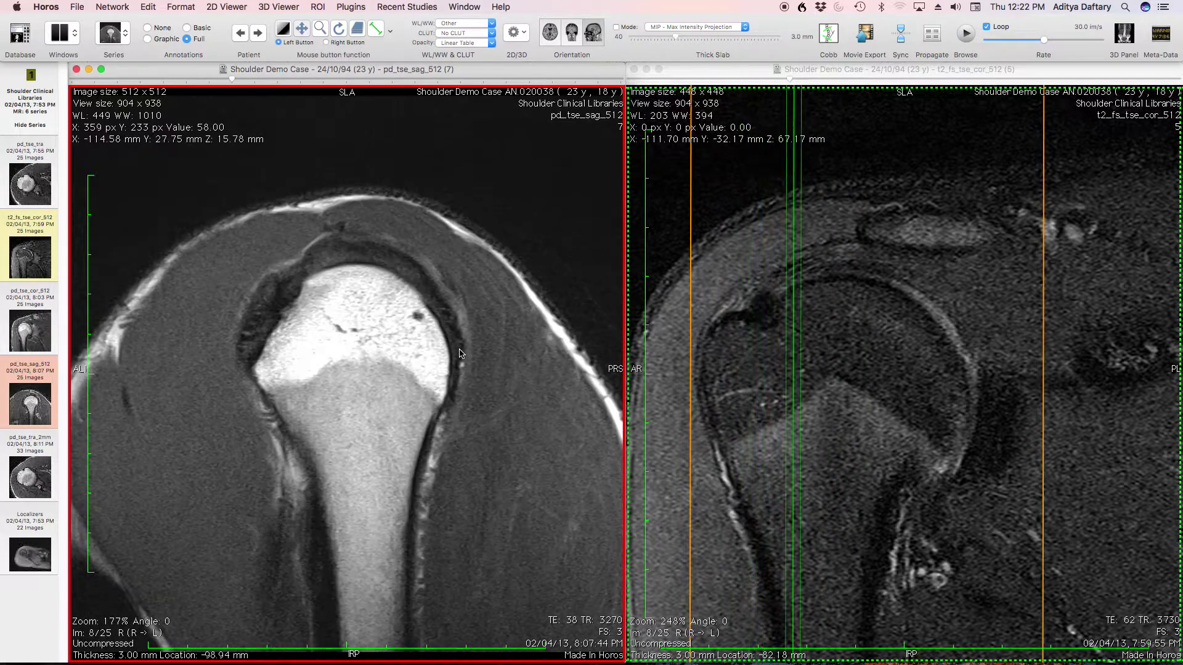
scroll(479, 438, up, 3)
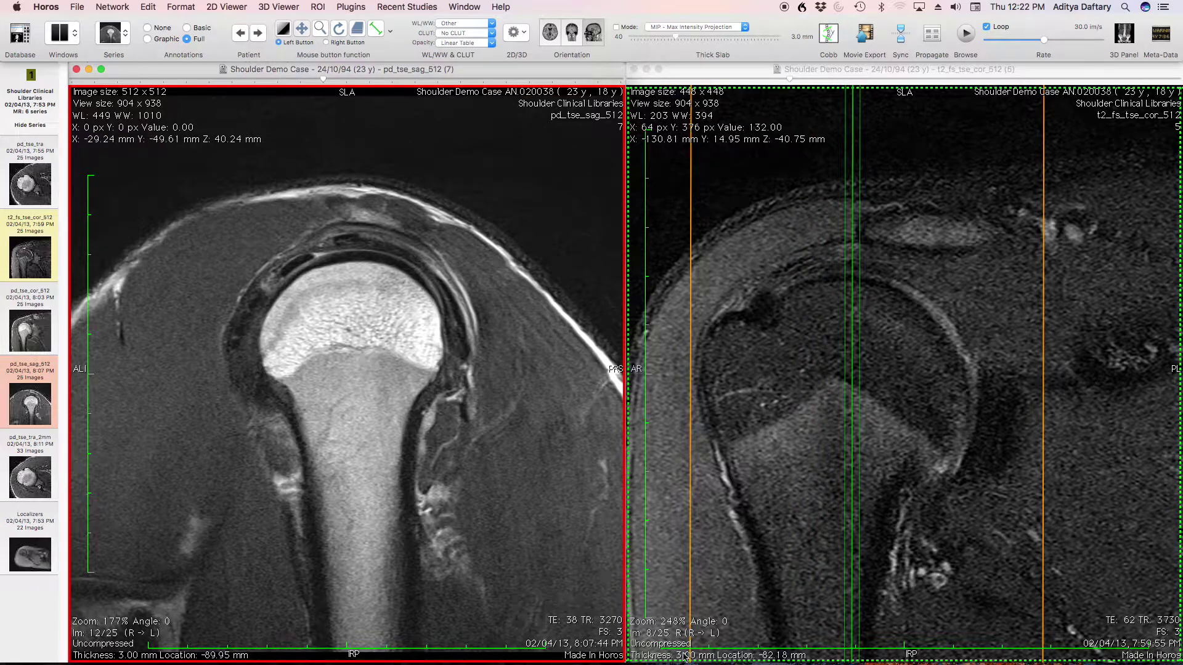
drag(34, 165, 921, 380)
Page the sagittal series back to slice 8 of 25 at the humeral head, axial reference line following.
scroll(951, 361, down, 2)
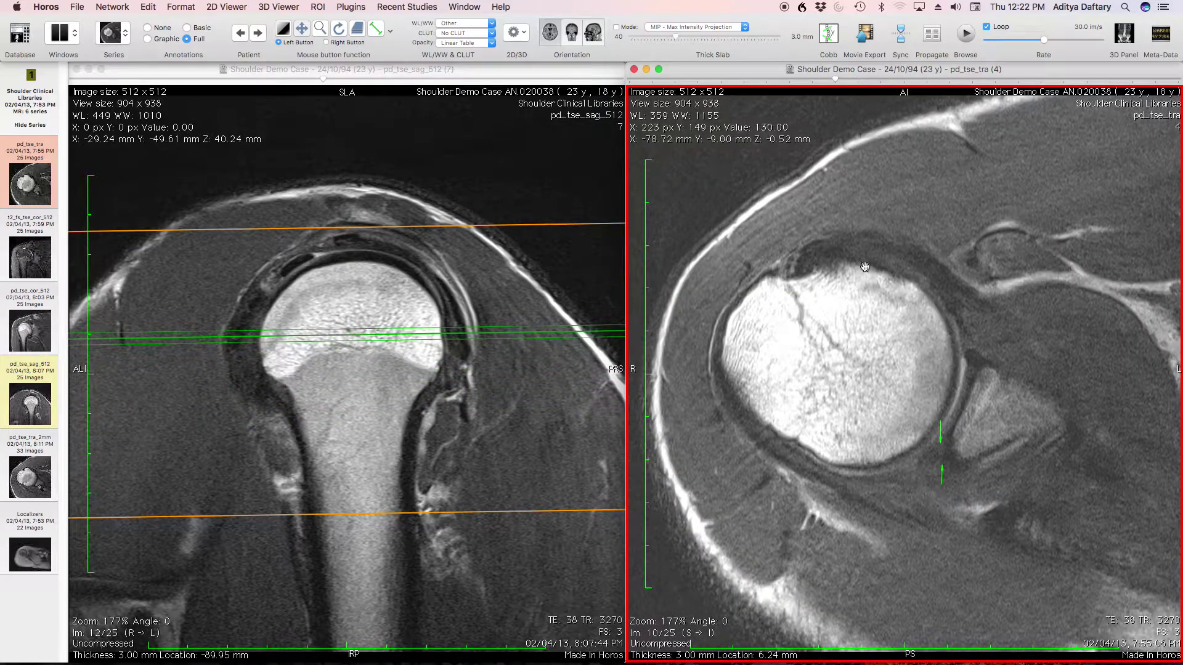
scroll(889, 264, up, 1)
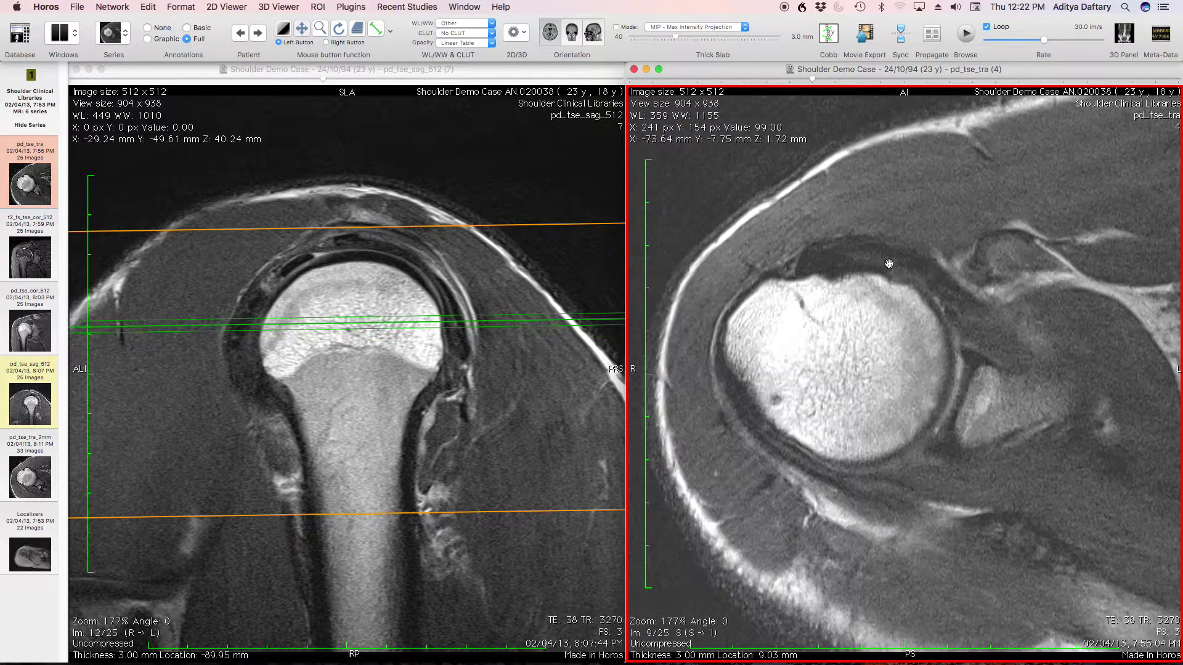
click(241, 337)
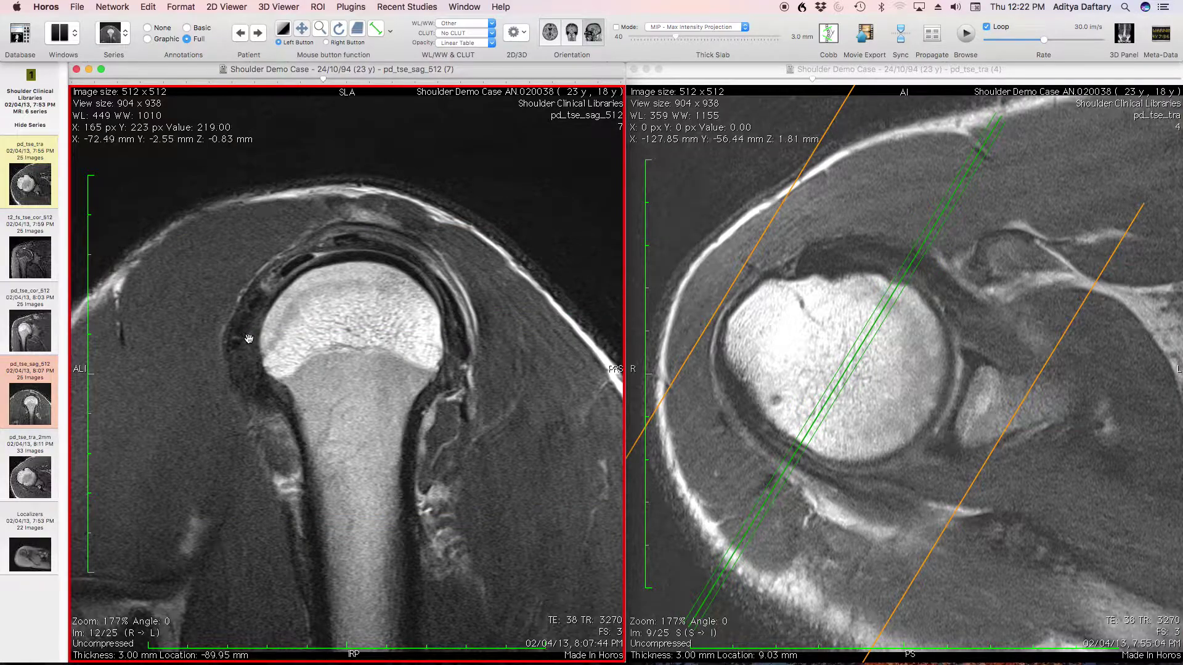
scroll(252, 343, down, 6)
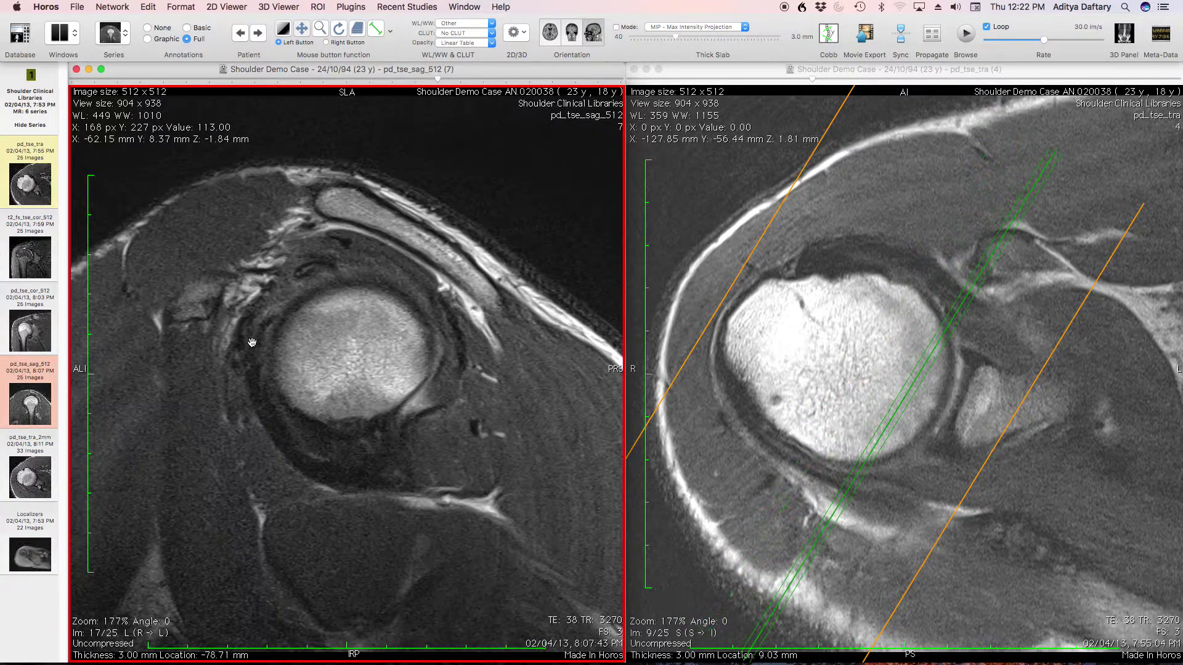
scroll(254, 343, up, 2)
scroll(256, 344, up, 6)
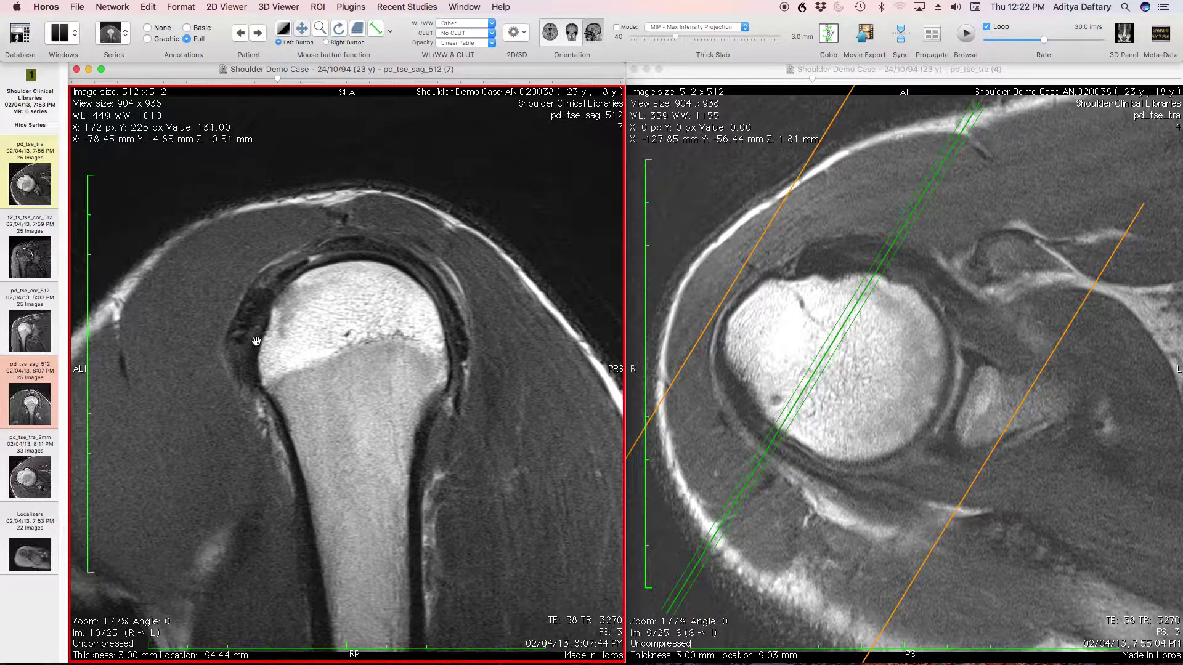
scroll(277, 346, down, 5)
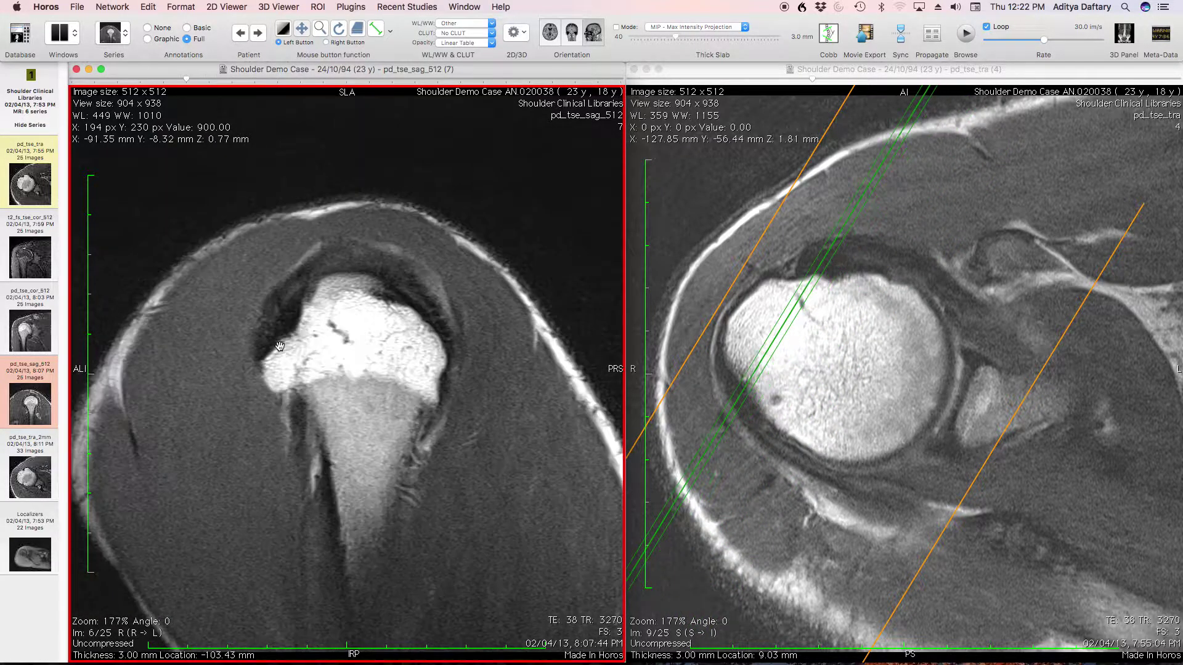
scroll(280, 346, up, 4)
scroll(282, 344, up, 3)
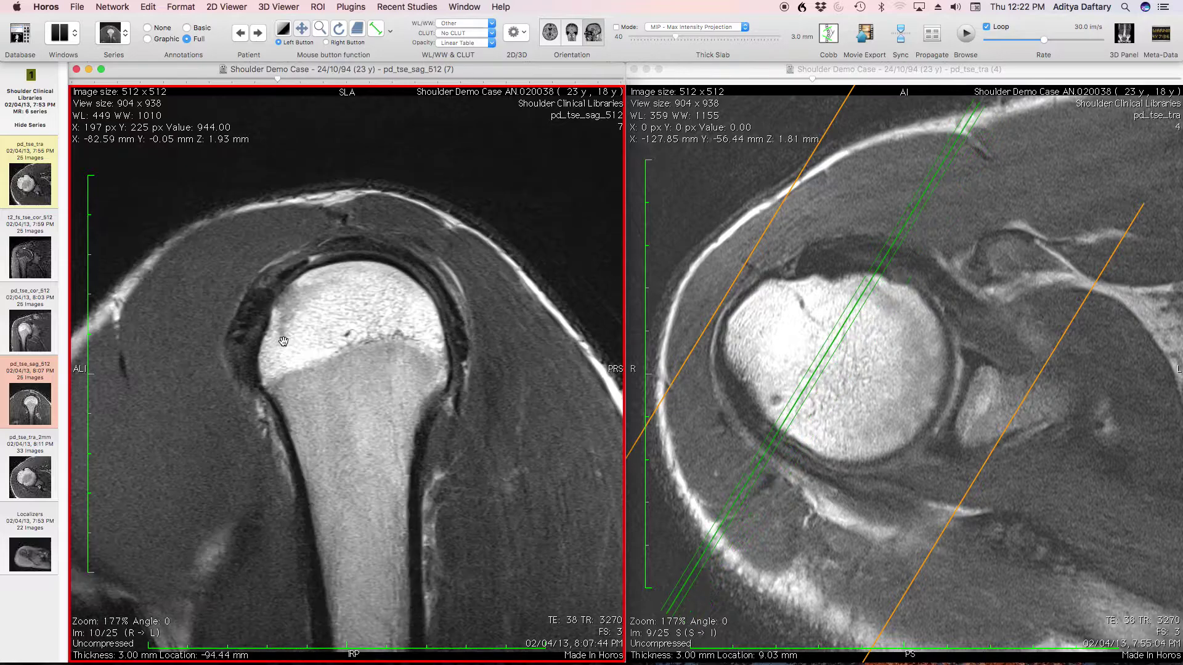
scroll(286, 331, up, 3)
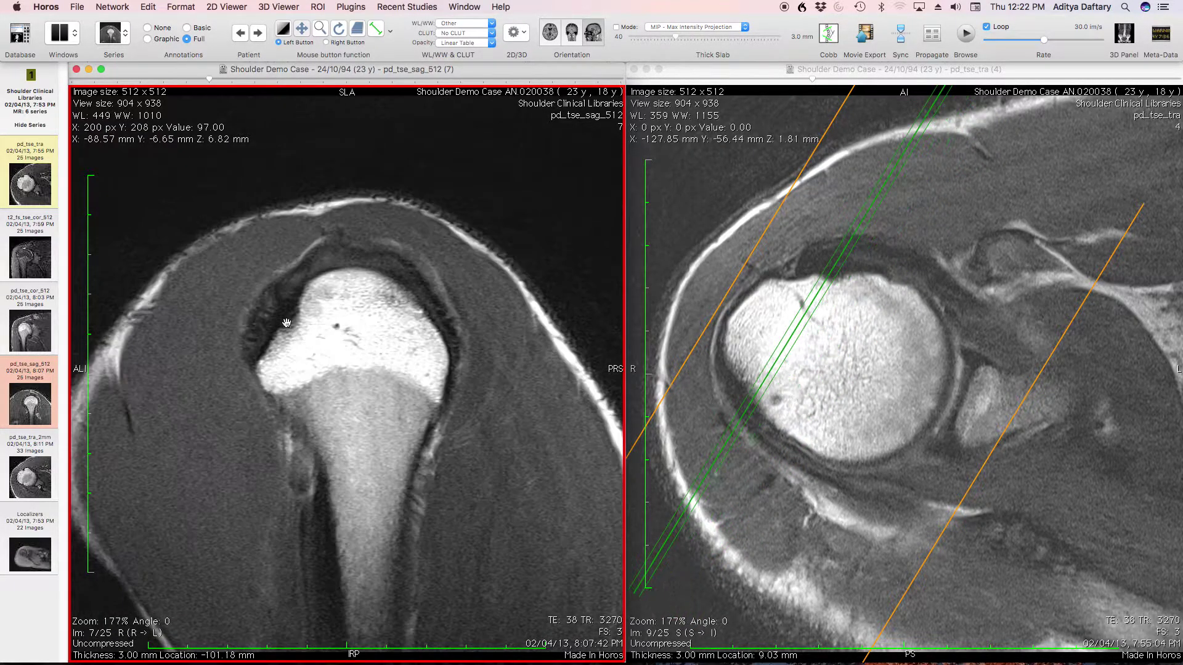
scroll(286, 323, down, 11)
scroll(286, 322, up, 4)
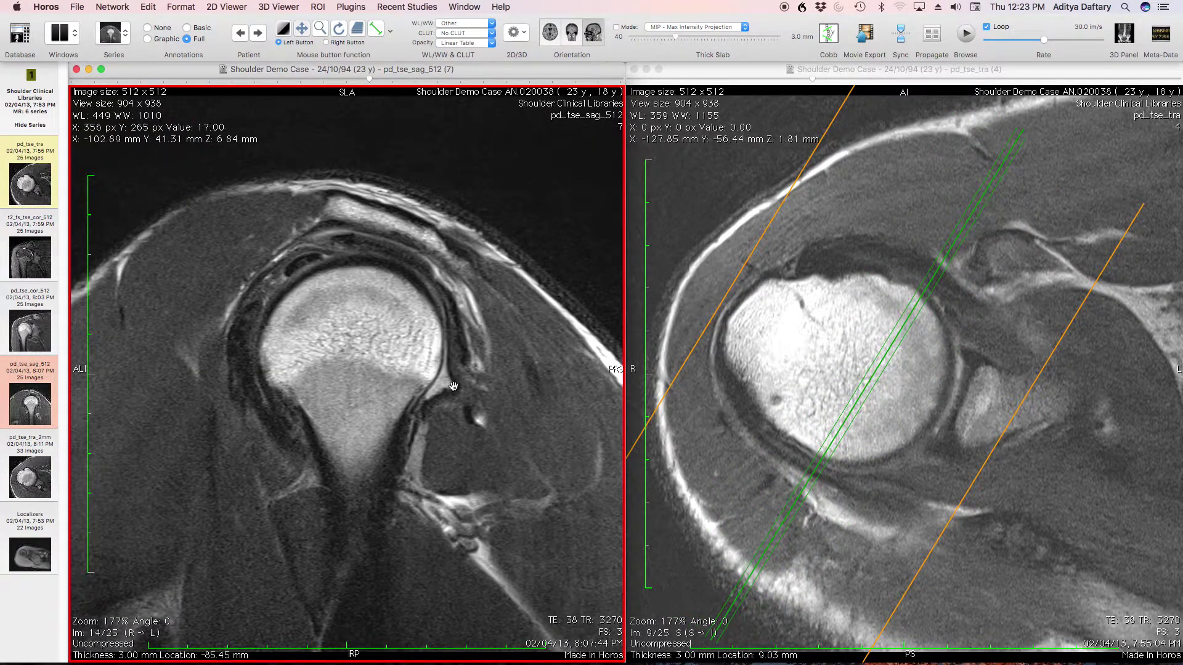
scroll(459, 381, up, 12)
scroll(461, 379, down, 20)
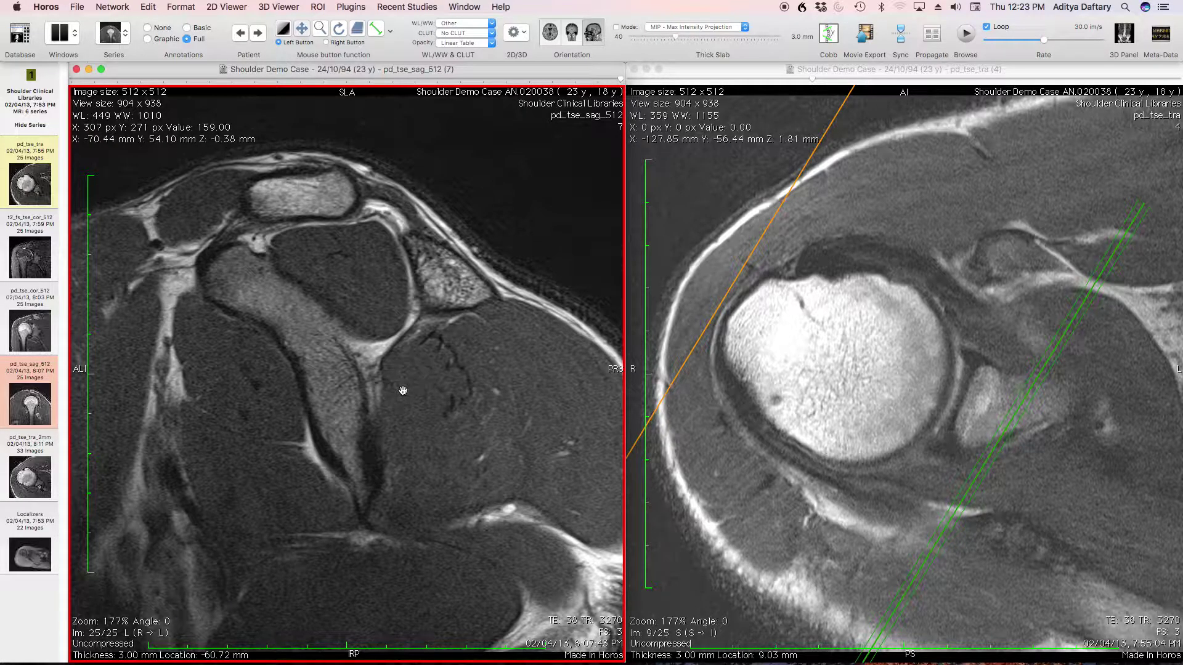
scroll(402, 390, up, 13)
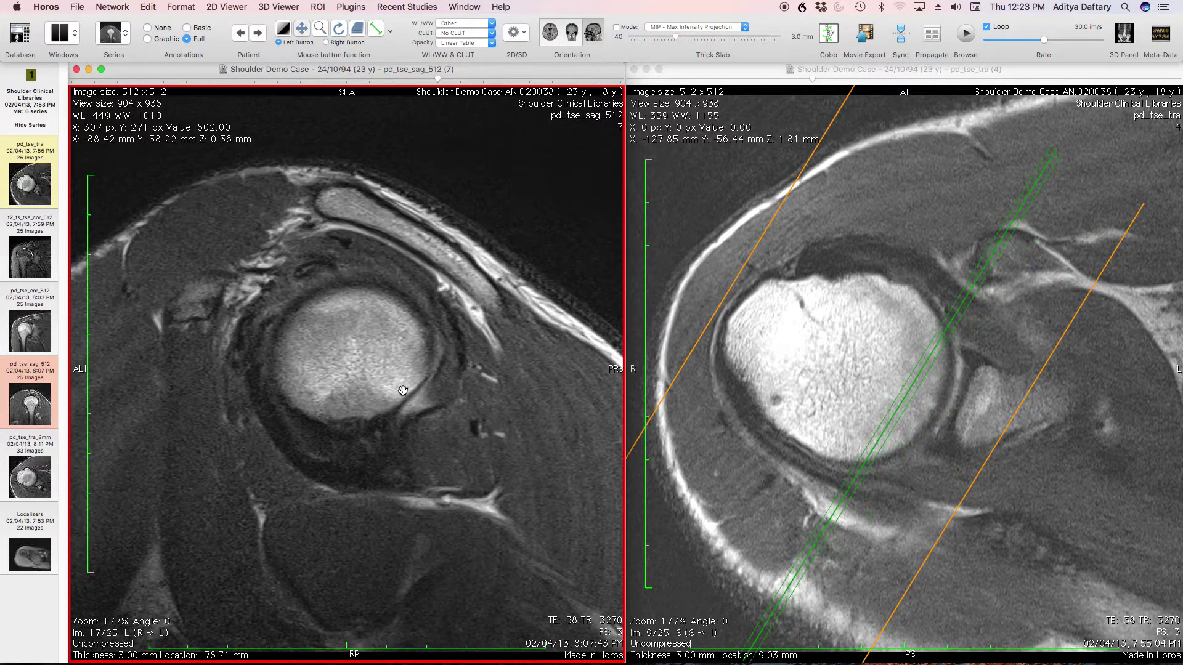
scroll(404, 387, up, 4)
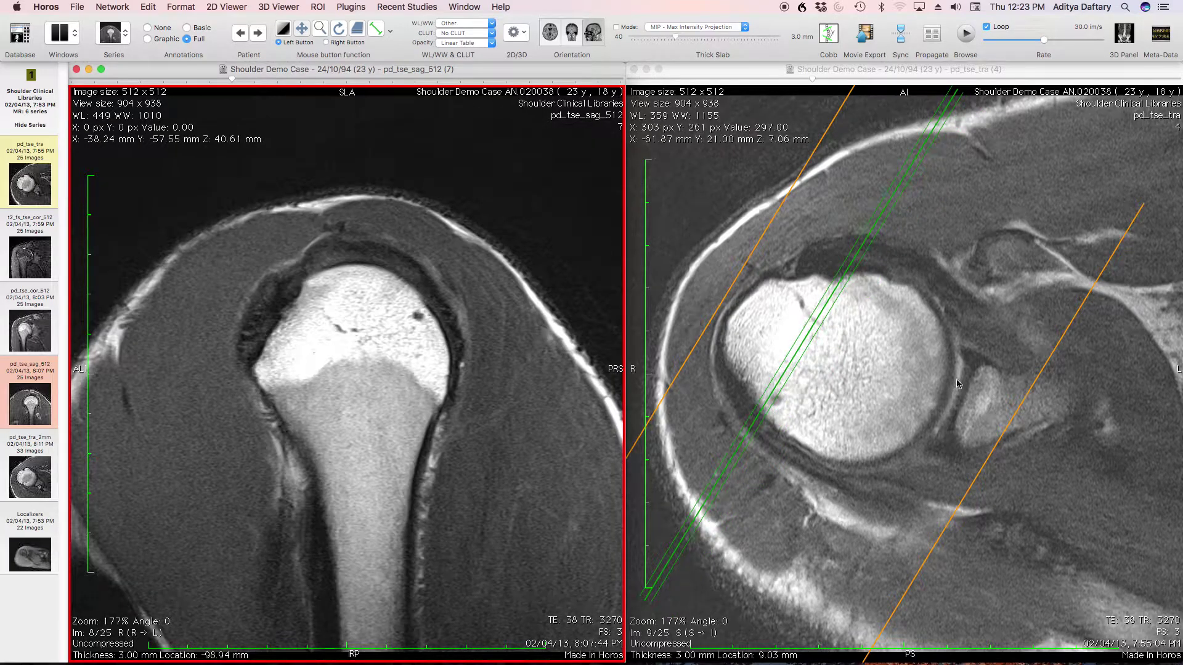
Activate the axial viewer and scroll through its slices.
click(952, 379)
scroll(952, 379, down, 12)
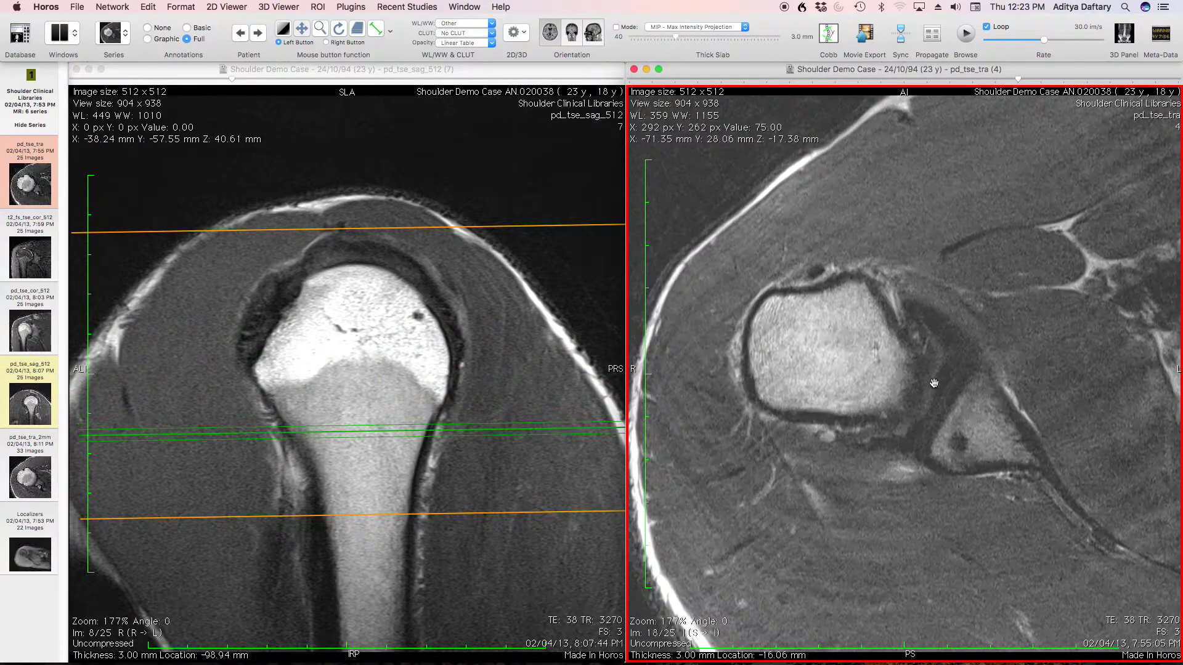
scroll(831, 302, up, 5)
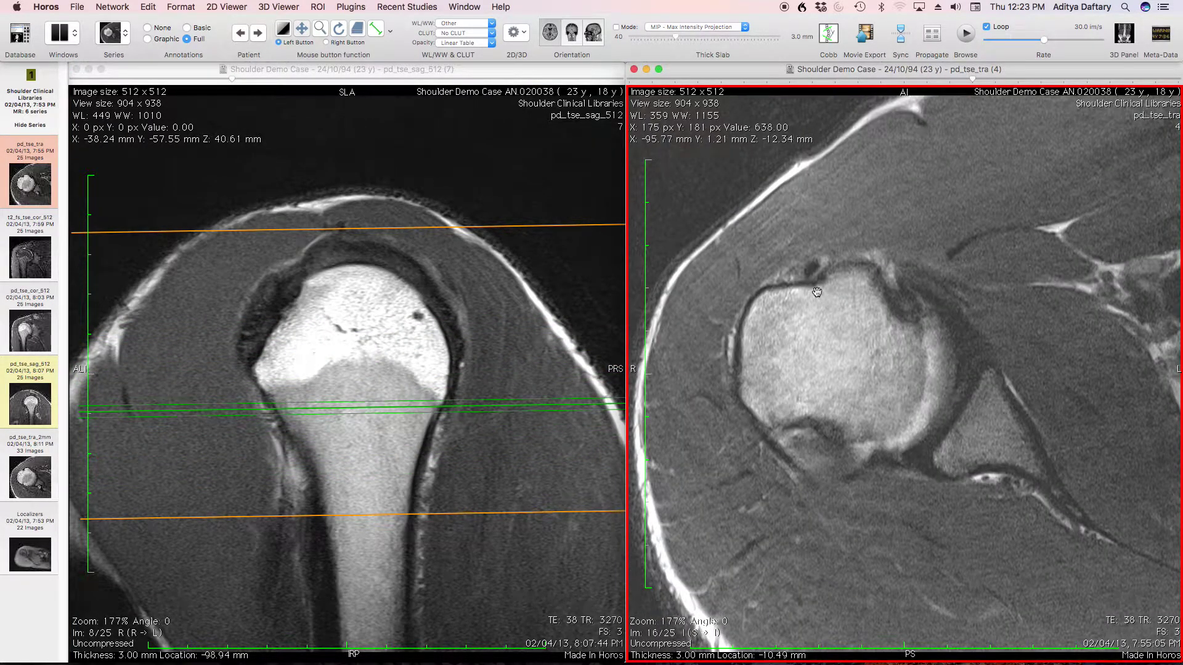
scroll(817, 292, up, 2)
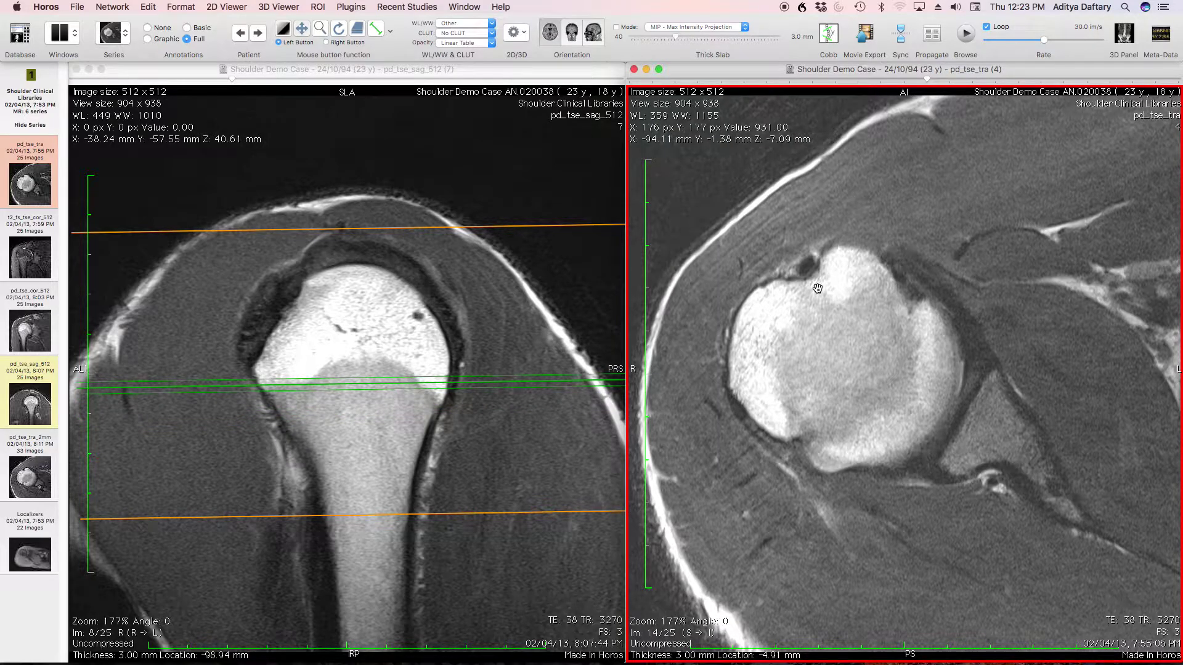
scroll(817, 288, up, 5)
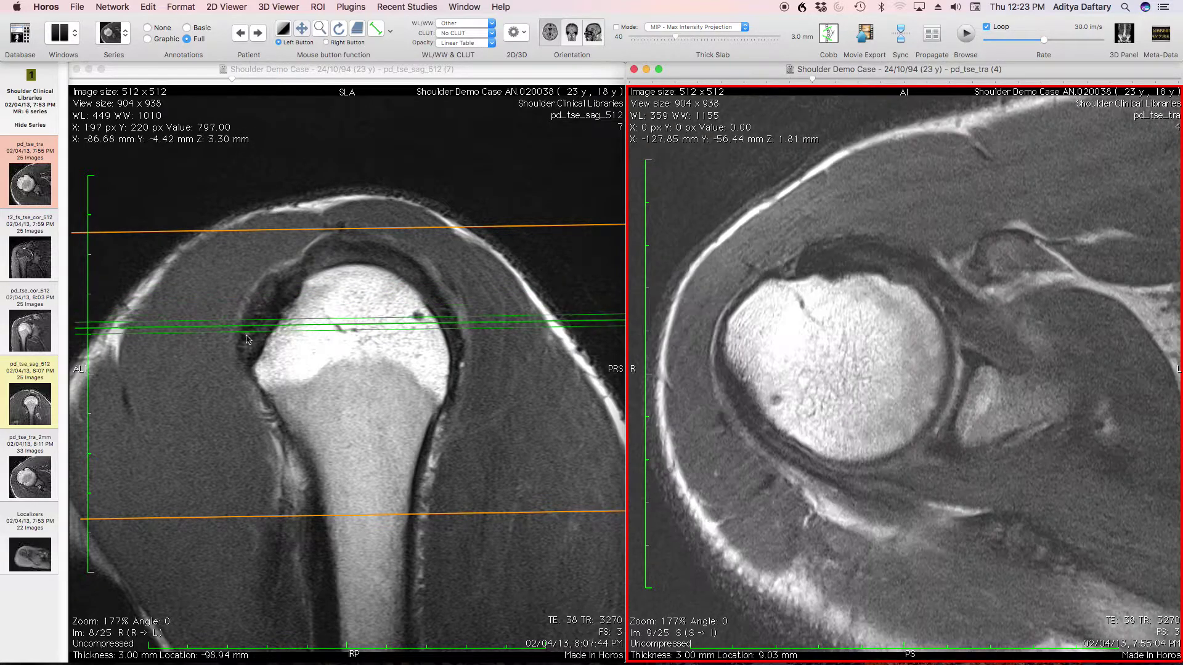
Scroll the sagittal slices, then load t2_fs_tse_cor_512 into the right viewer beside it.
click(246, 339)
scroll(303, 348, down, 3)
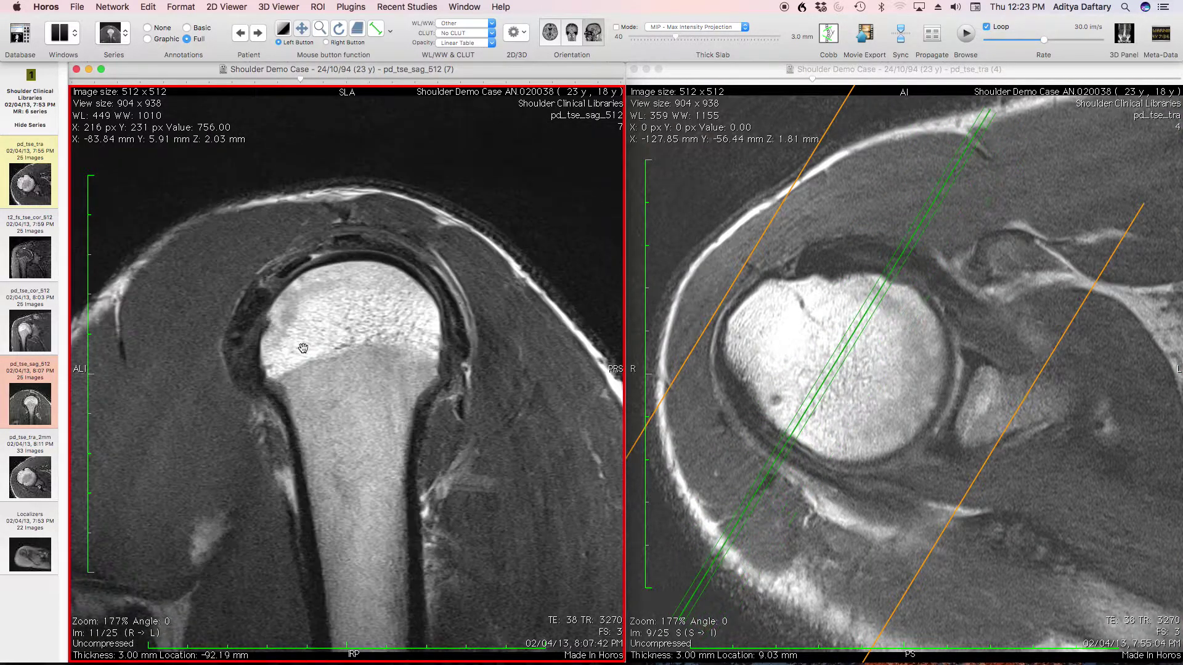
scroll(303, 349, up, 3)
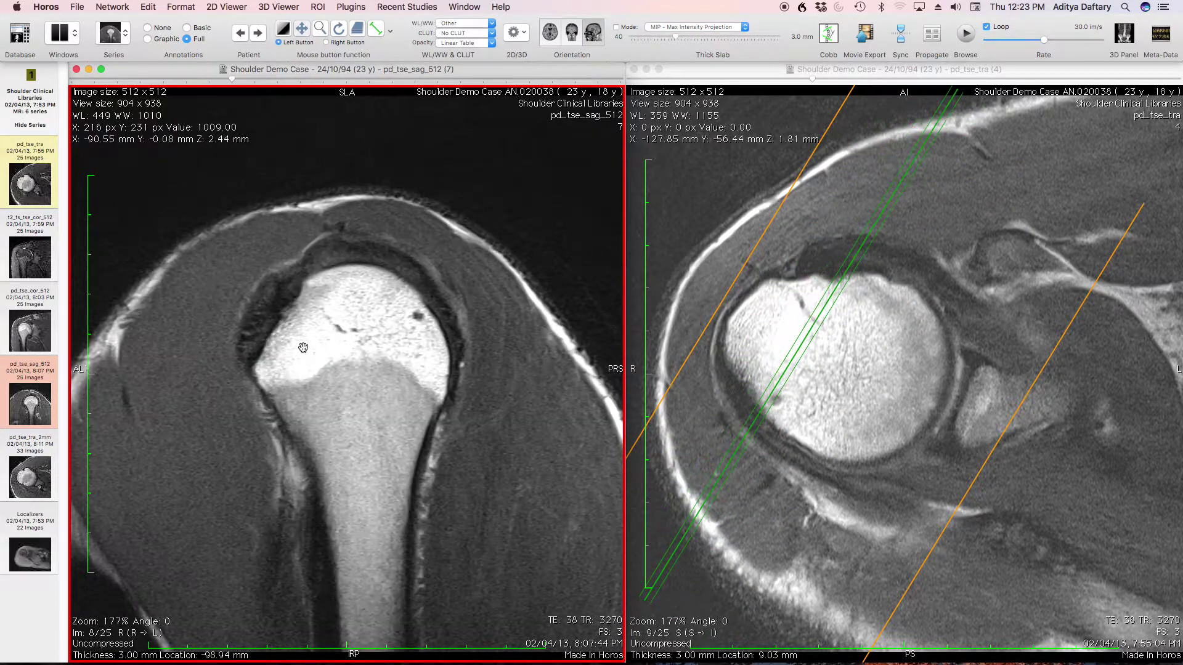
scroll(303, 348, down, 8)
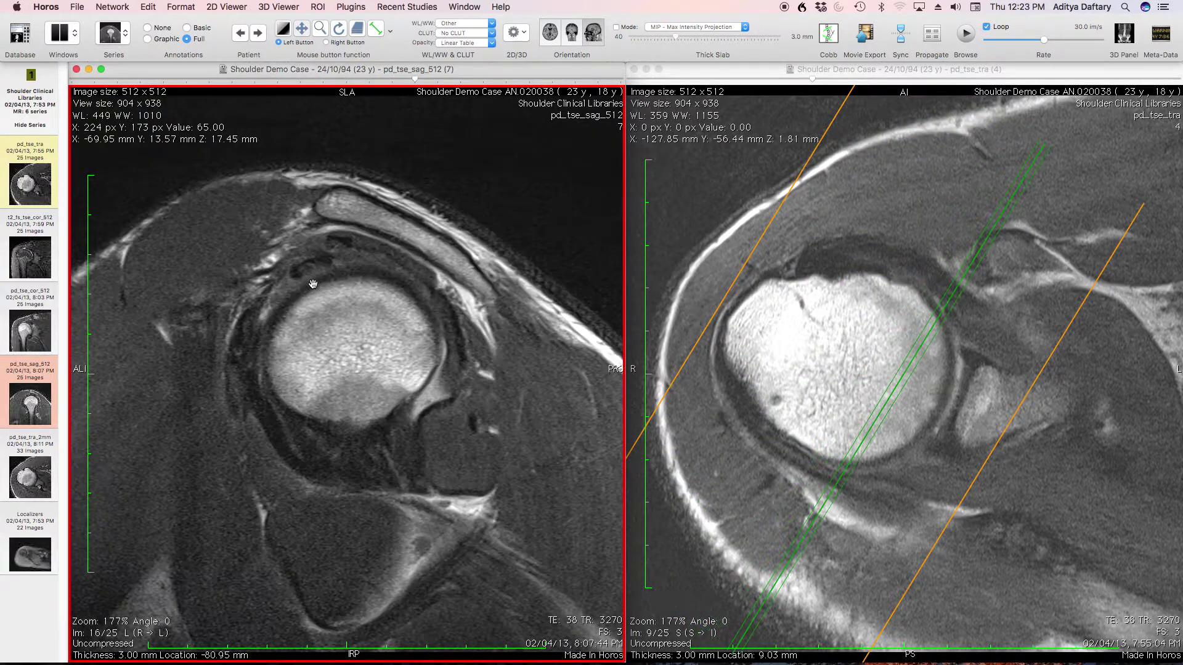
scroll(313, 284, up, 2)
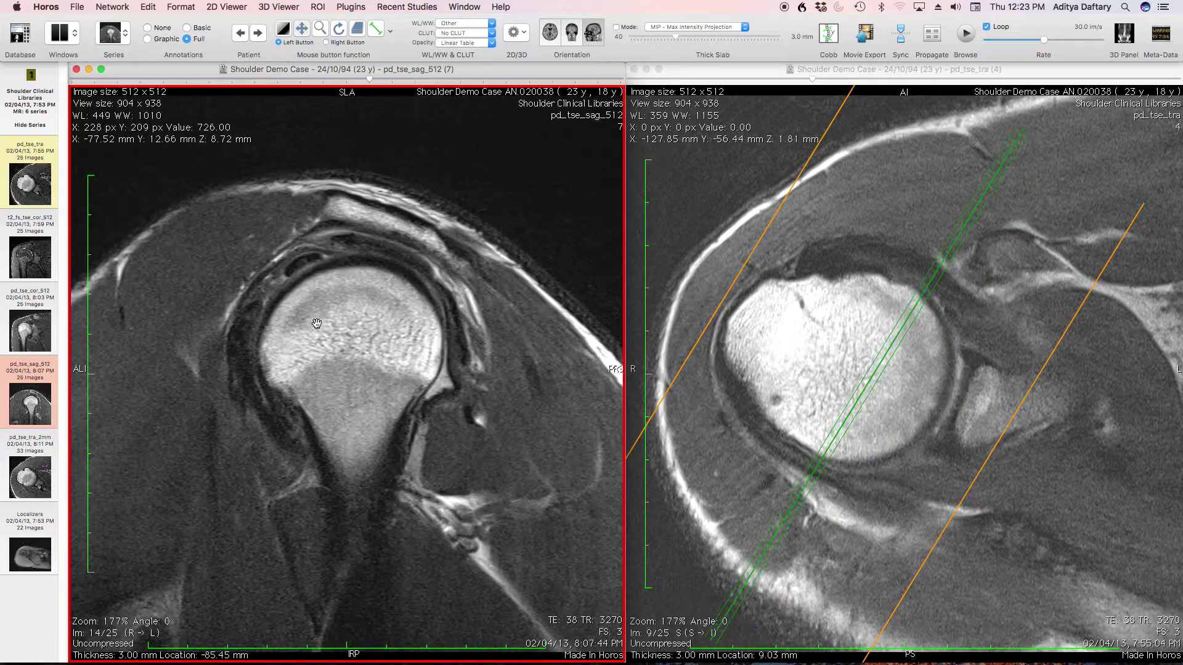
scroll(316, 323, up, 4)
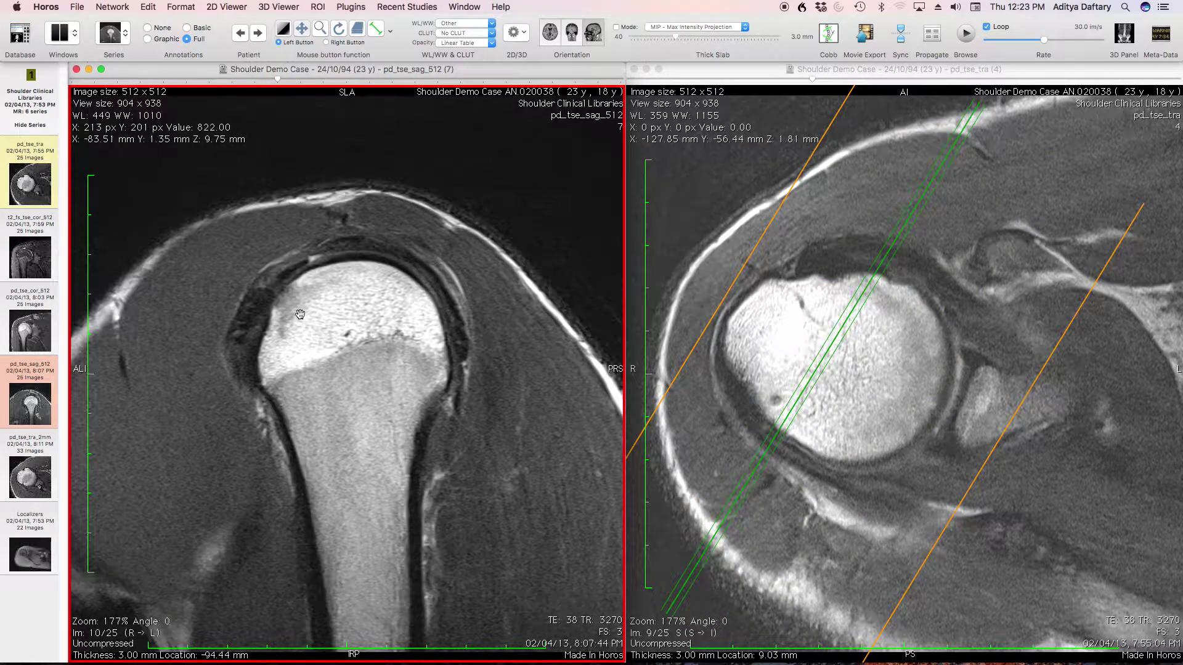
scroll(316, 277, down, 5)
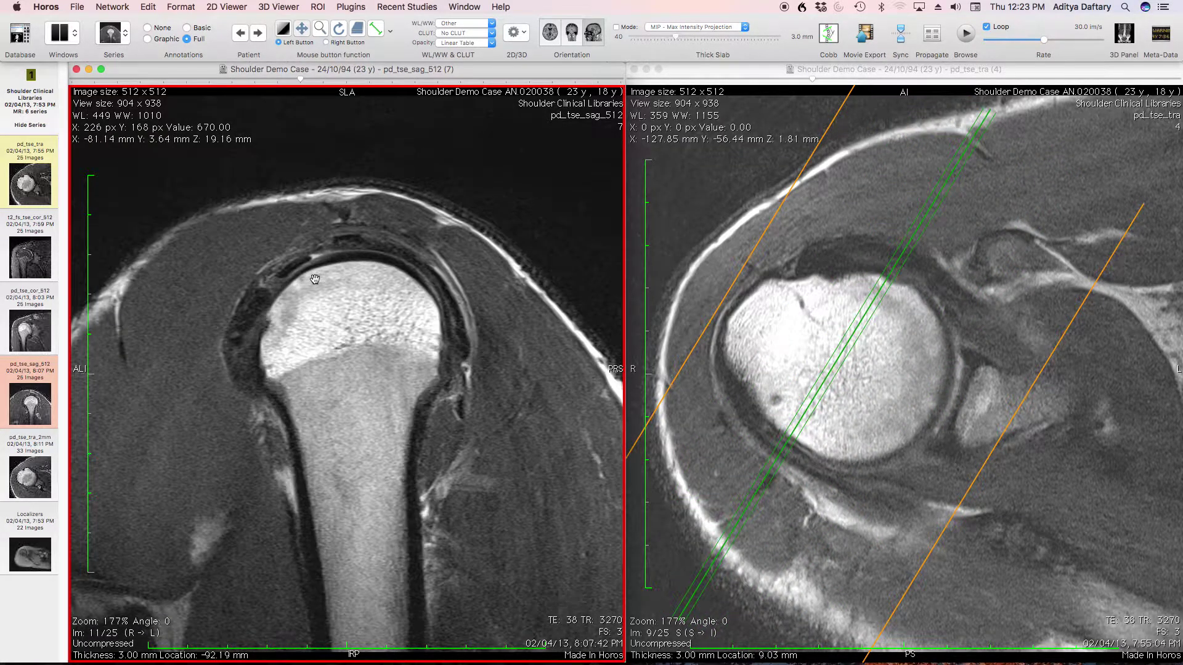
scroll(314, 281, down, 1)
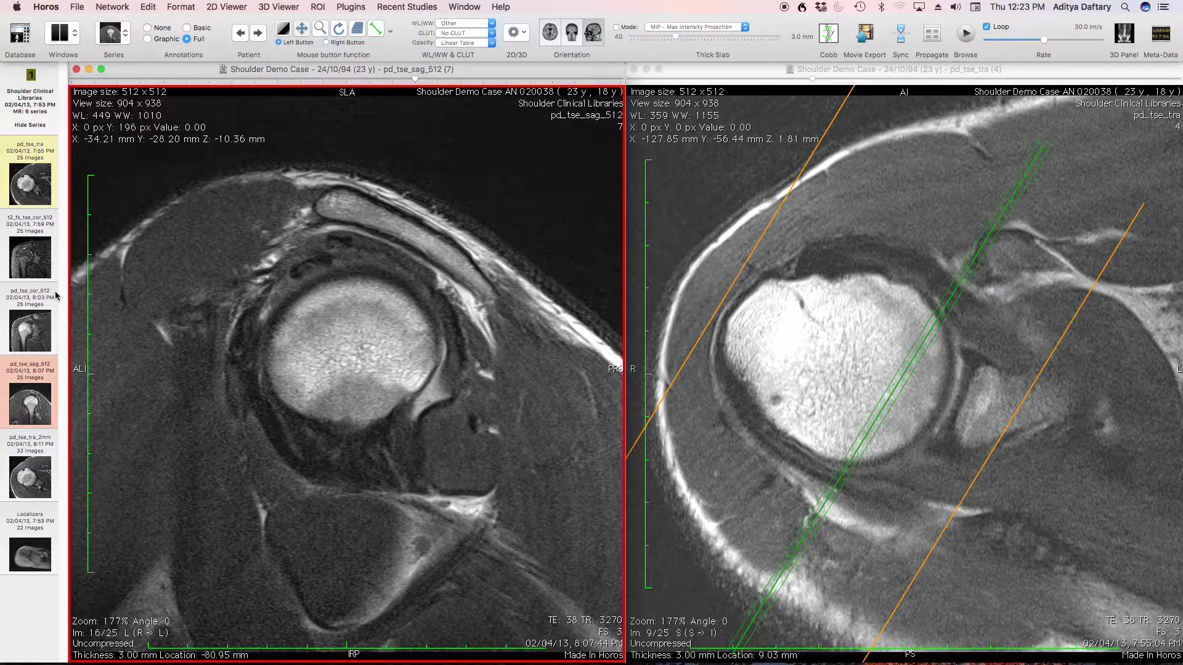
drag(48, 269, 936, 410)
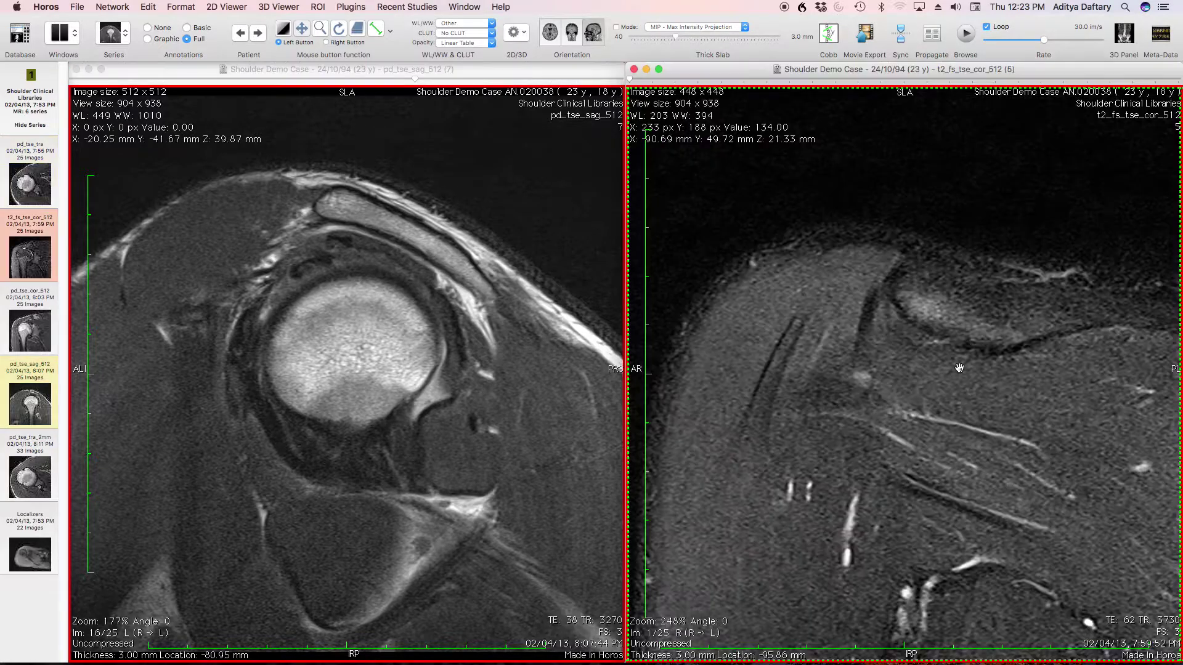
Alternate between the sagittal and fat-suppressed coronal viewers, scrolling each to compare positions.
scroll(959, 362, down, 8)
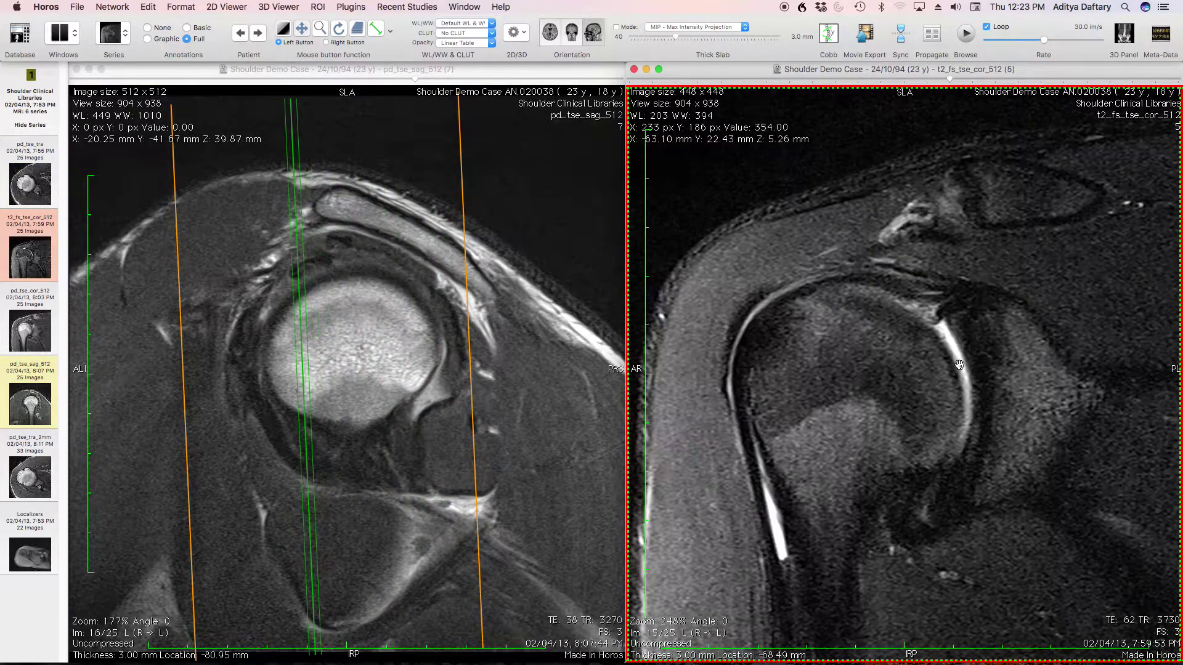
scroll(960, 363, up, 1)
click(357, 317)
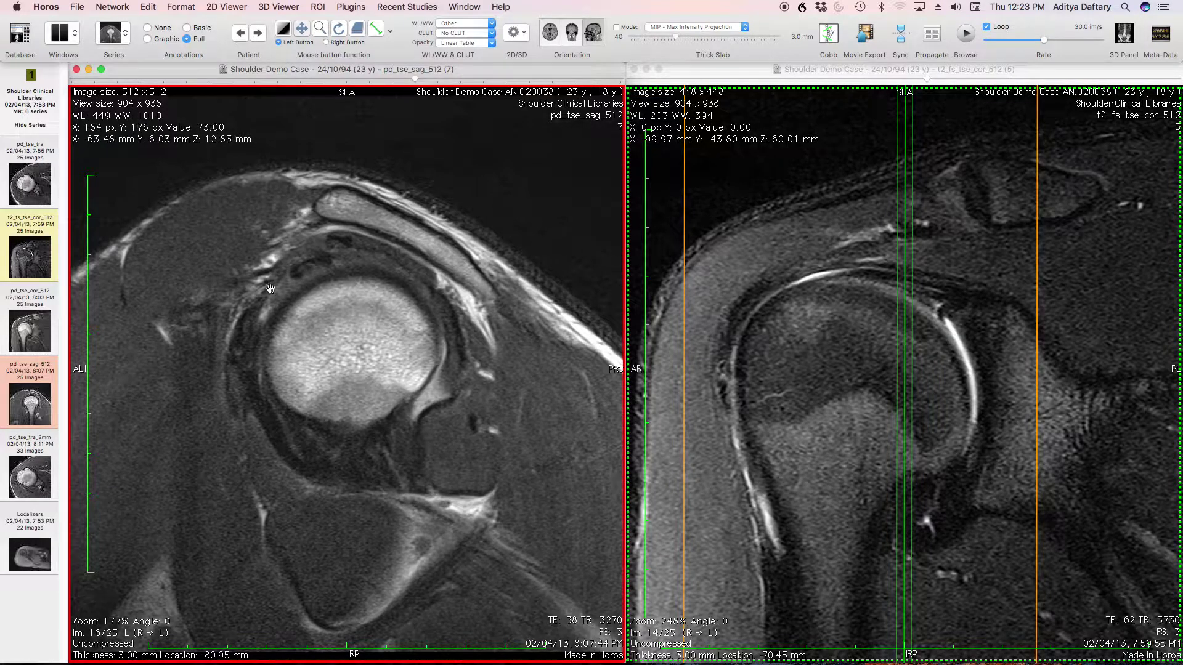
click(1047, 384)
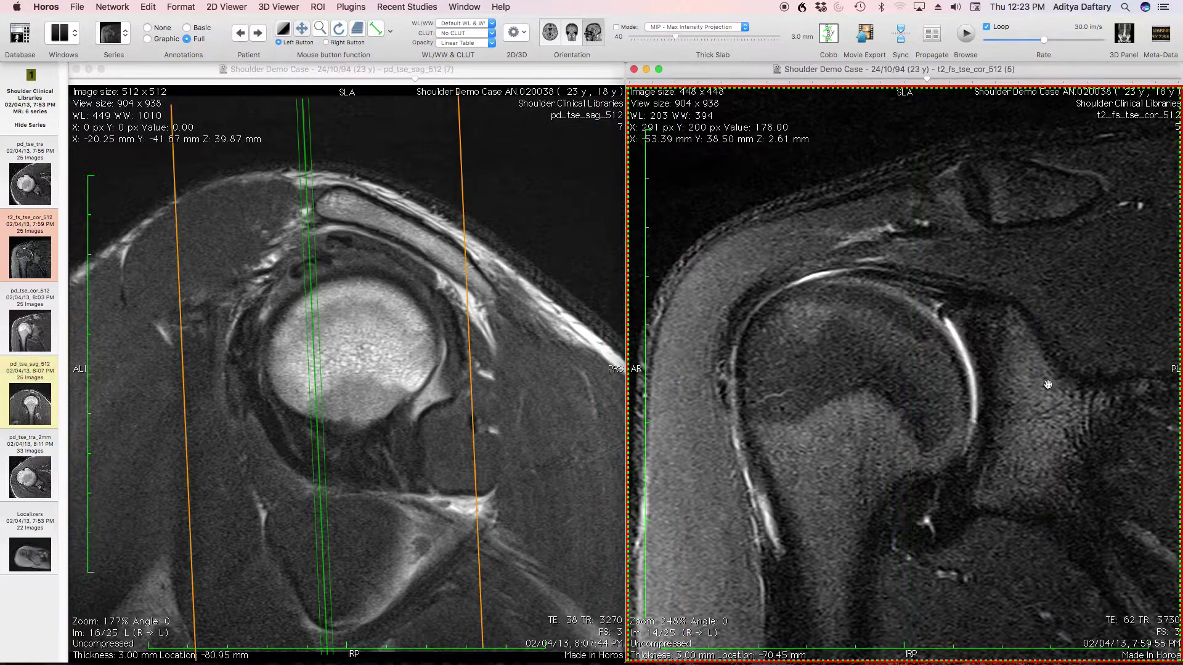
scroll(1047, 385, down, 1)
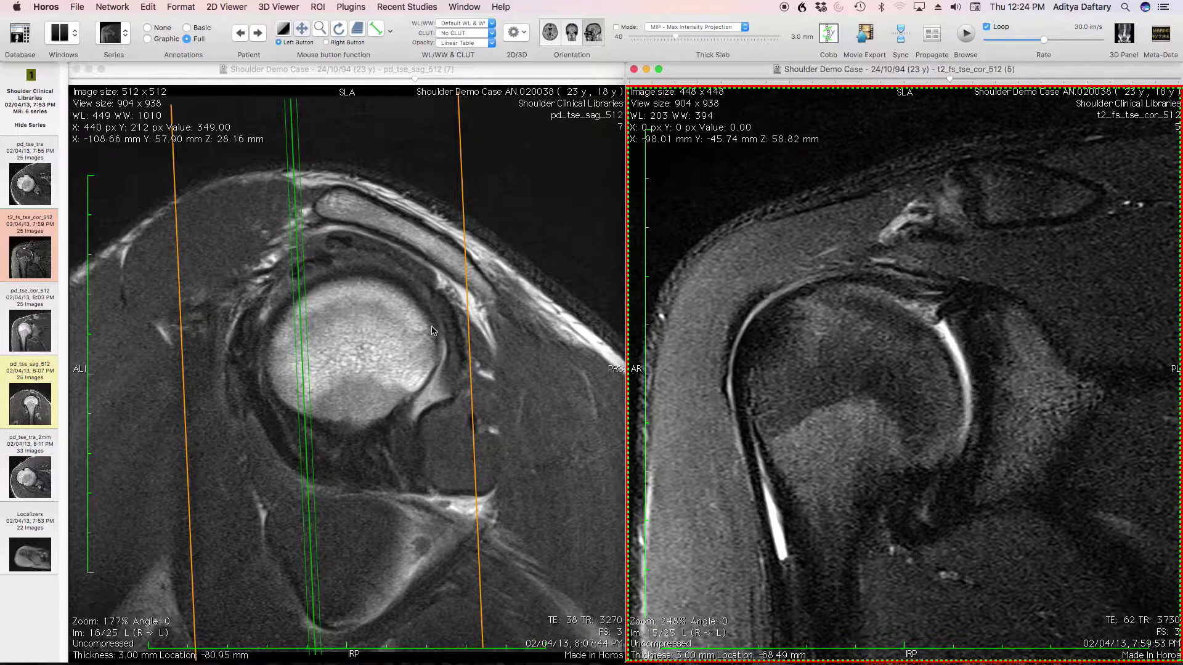
click(314, 316)
scroll(315, 315, down, 1)
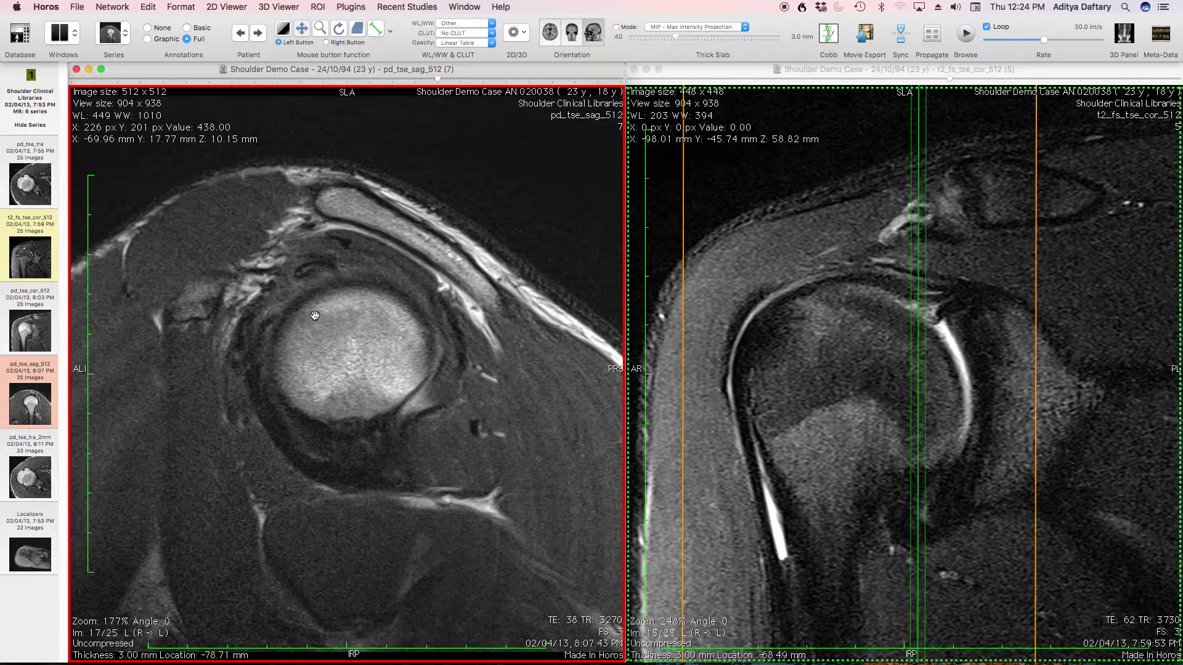
scroll(311, 285, down, 1)
scroll(320, 291, down, 1)
Step the sagittal series back to slice 9/25 through the humeral head and upper shaft.
scroll(319, 290, up, 1)
scroll(319, 290, up, 7)
scroll(319, 290, up, 4)
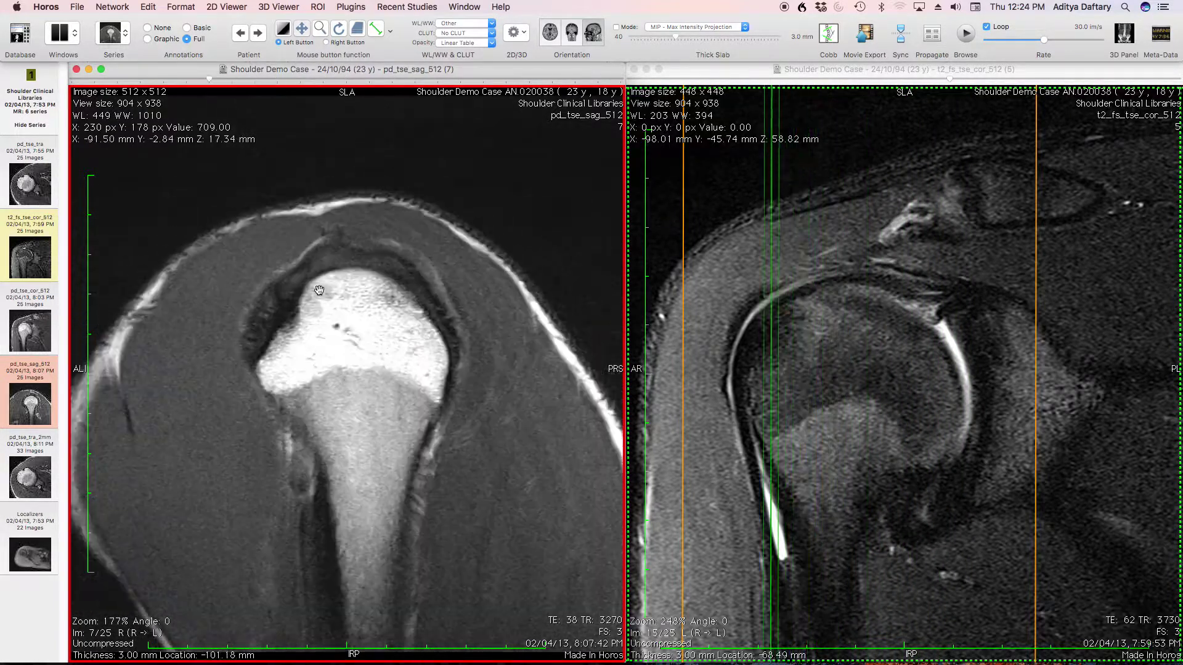
scroll(320, 291, down, 2)
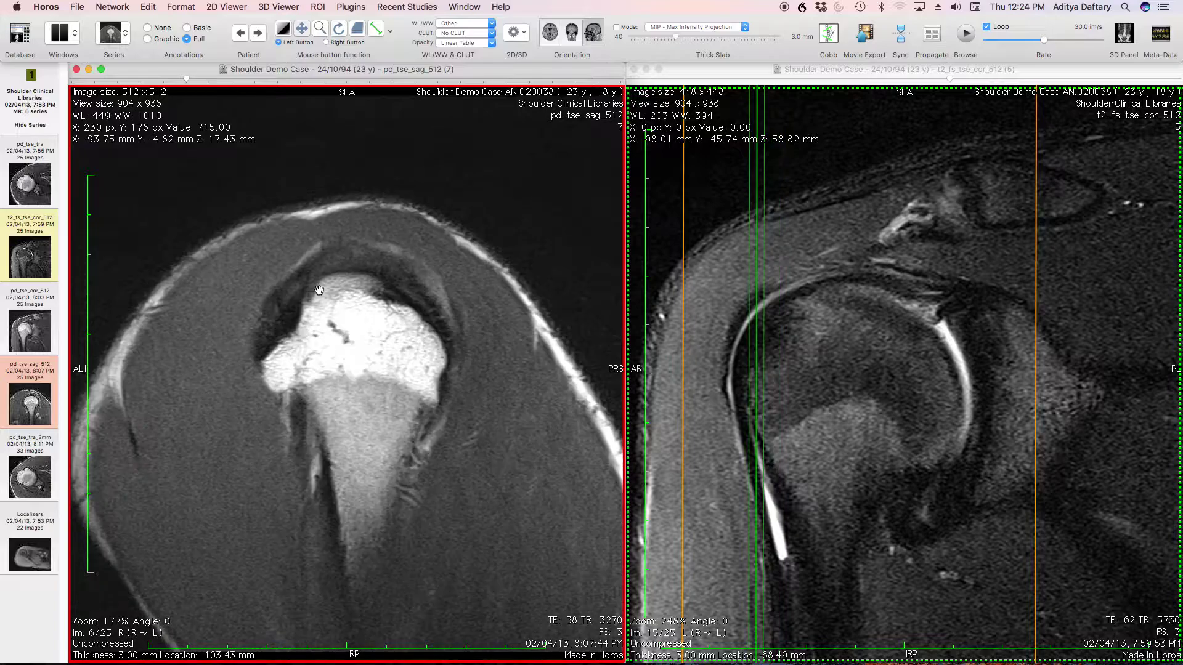
scroll(319, 290, up, 2)
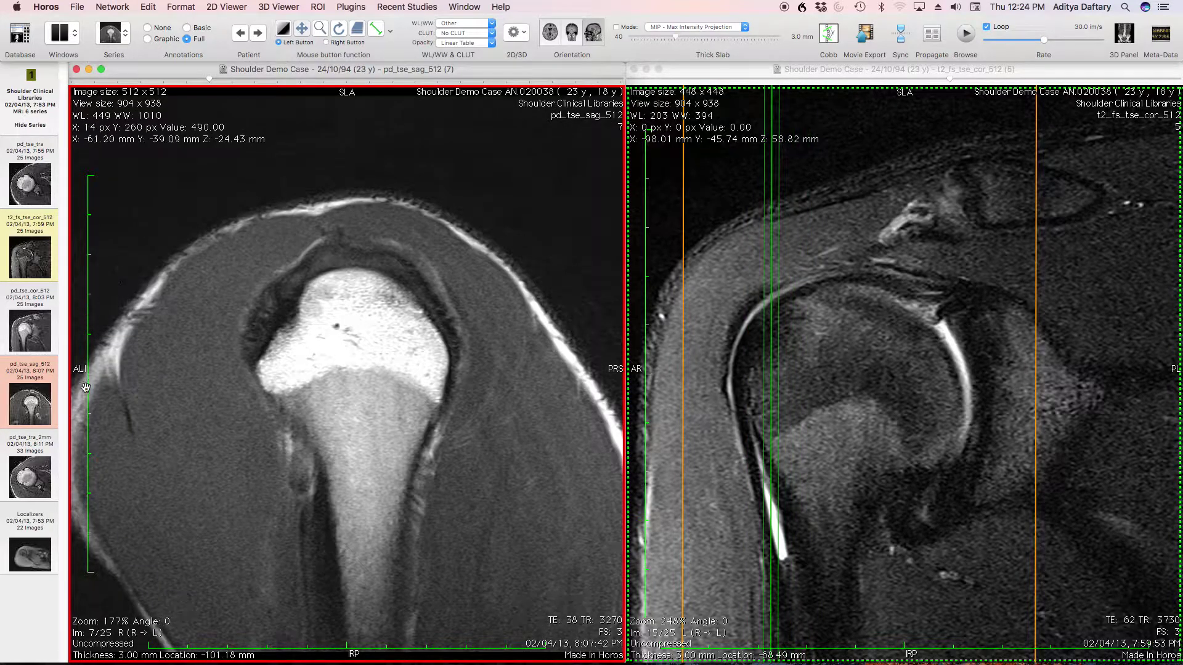
click(824, 332)
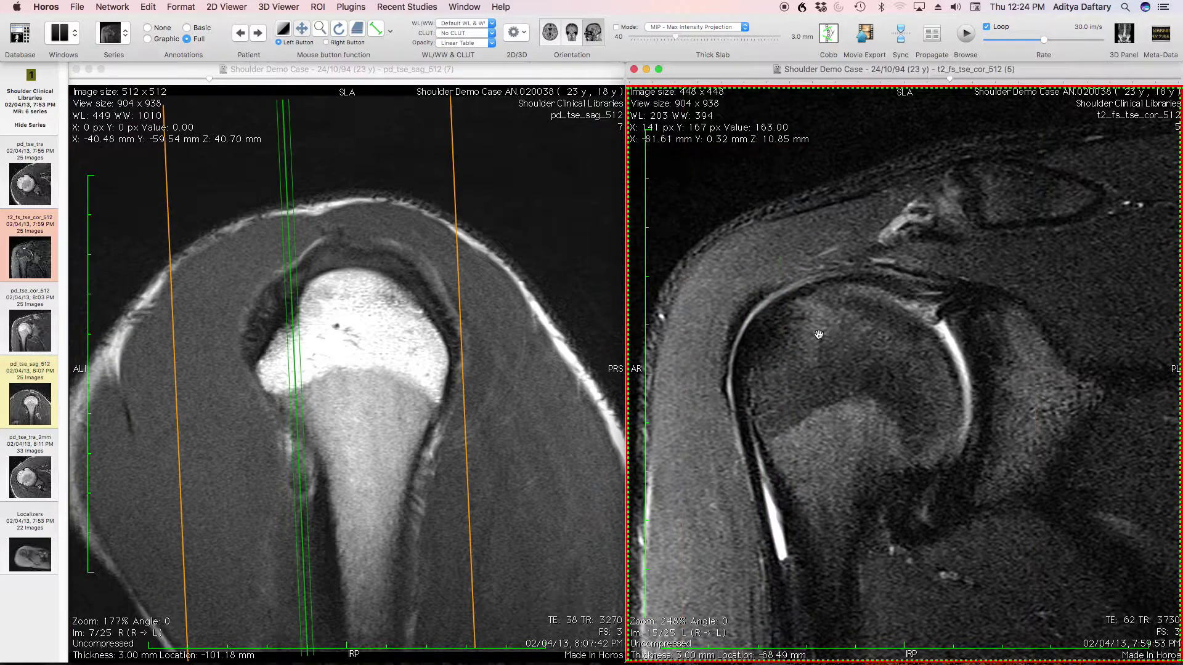
scroll(824, 332, down, 1)
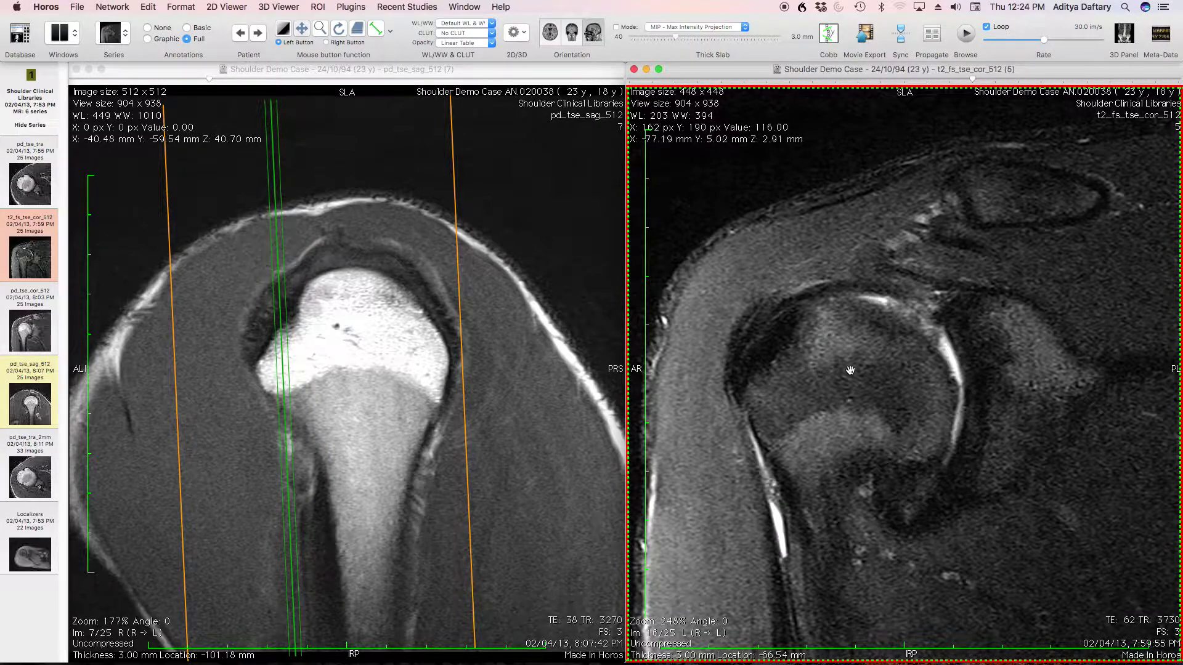
click(339, 361)
scroll(327, 358, down, 5)
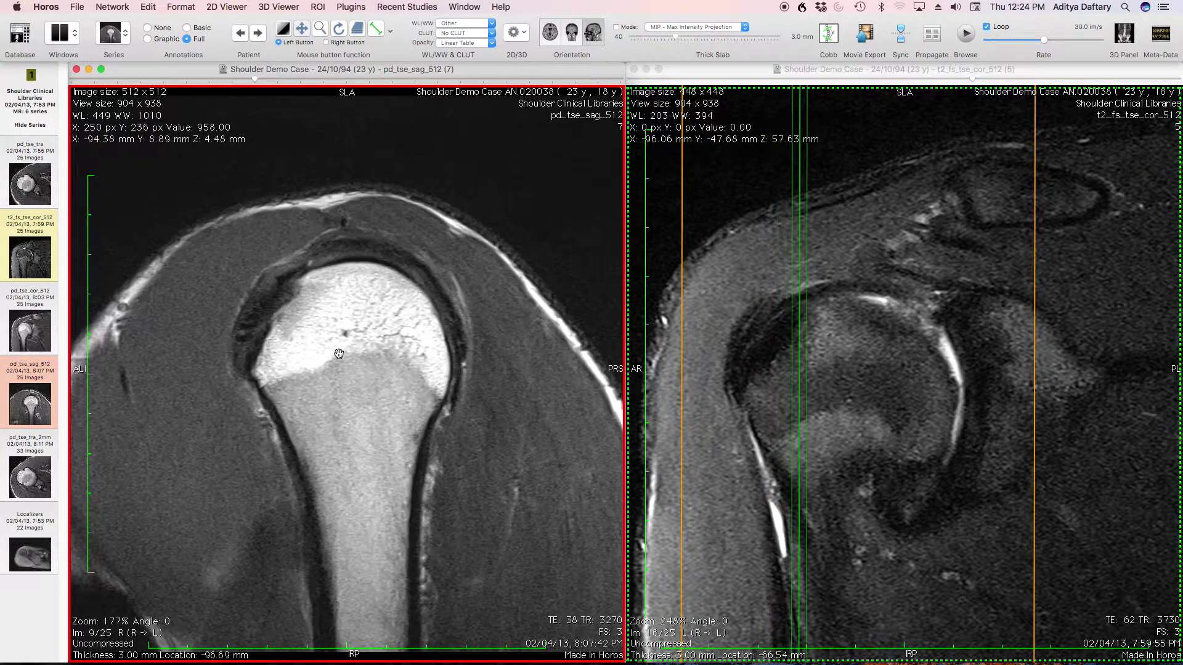
scroll(317, 358, up, 3)
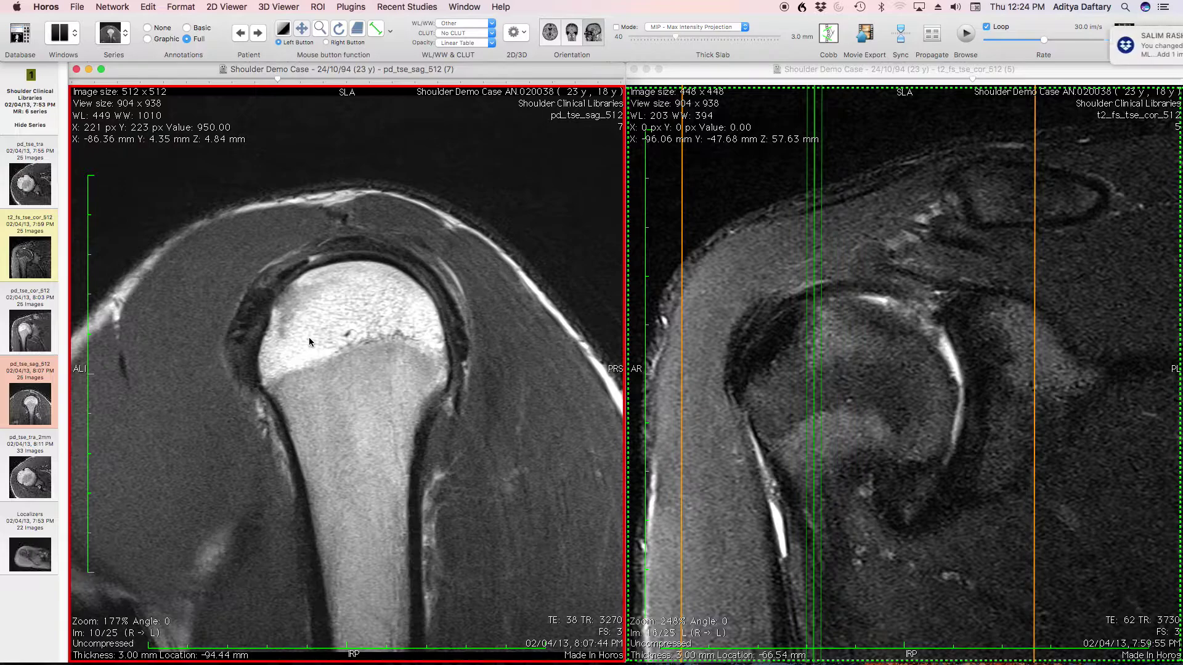
scroll(309, 338, up, 1)
scroll(356, 353, down, 1)
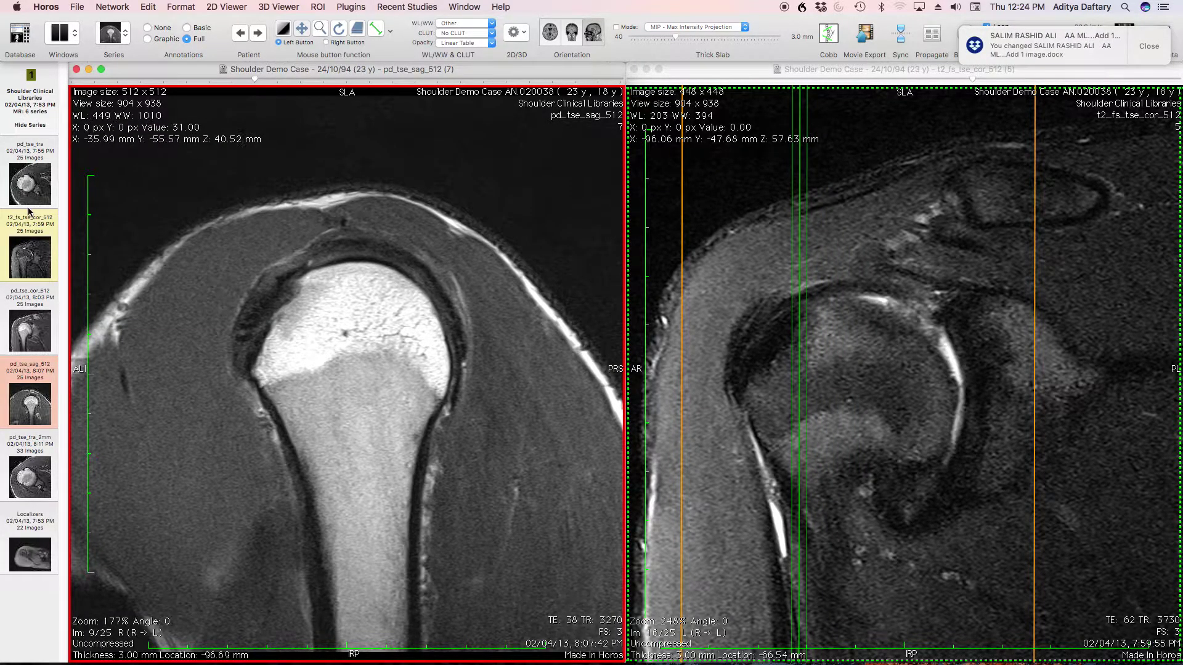
mouse_move(591, 663)
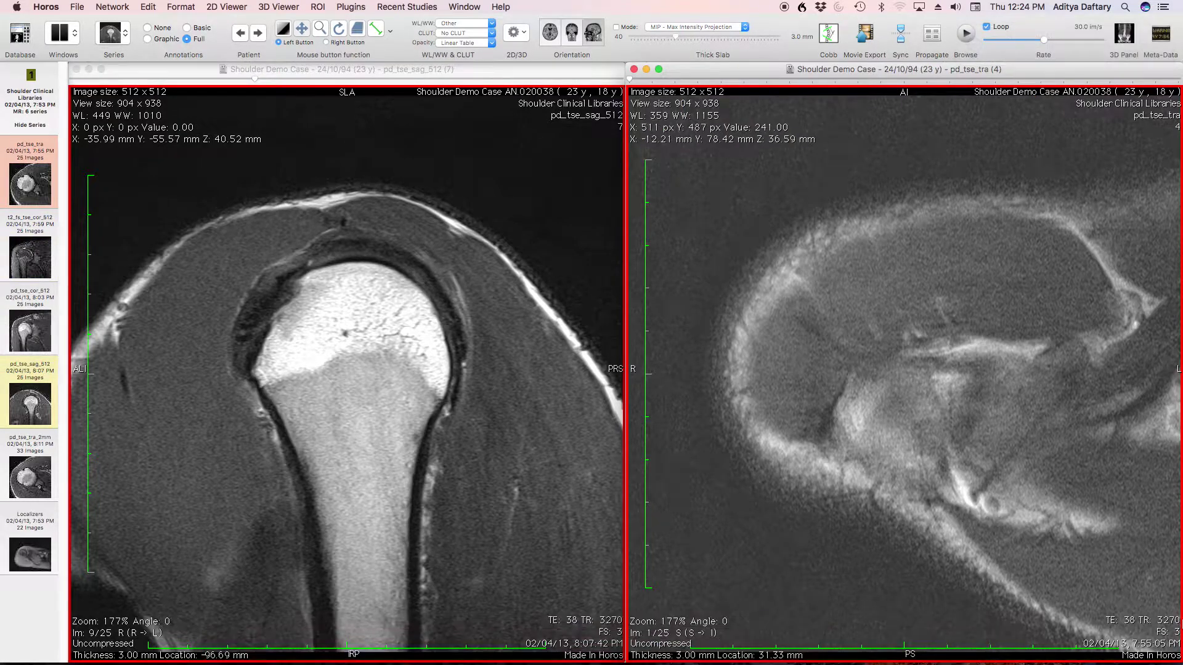
Load the pd_tse_tra_2mm series into the right viewer and scroll it.
scroll(1054, 405, down, 5)
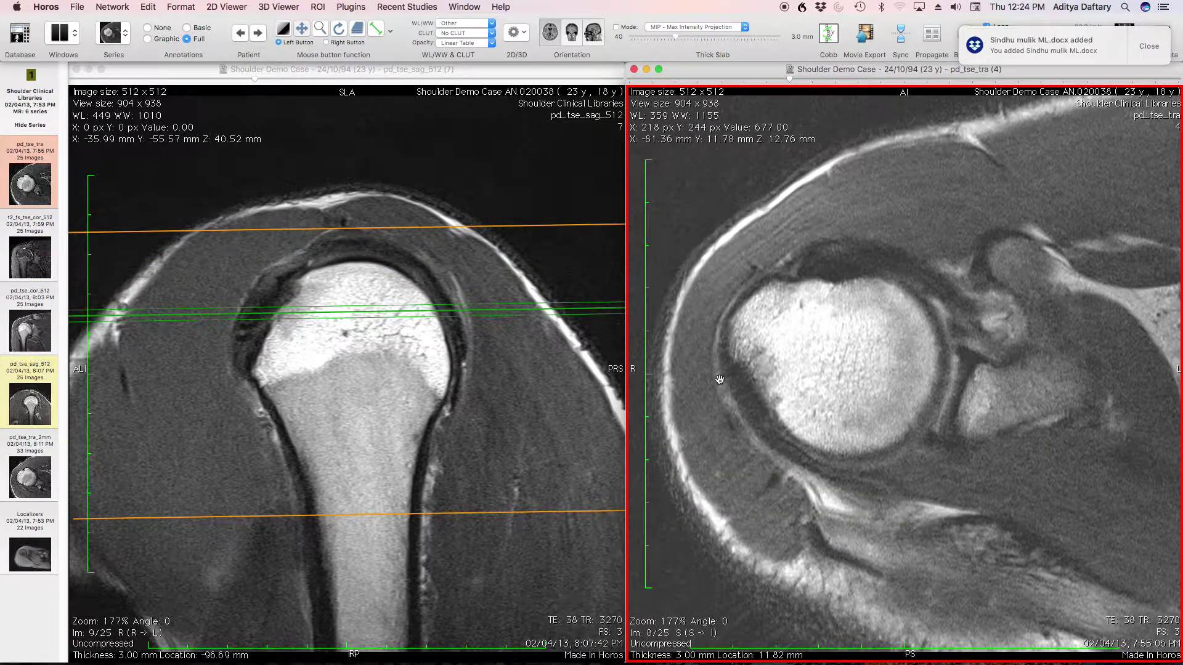
drag(19, 473, 749, 345)
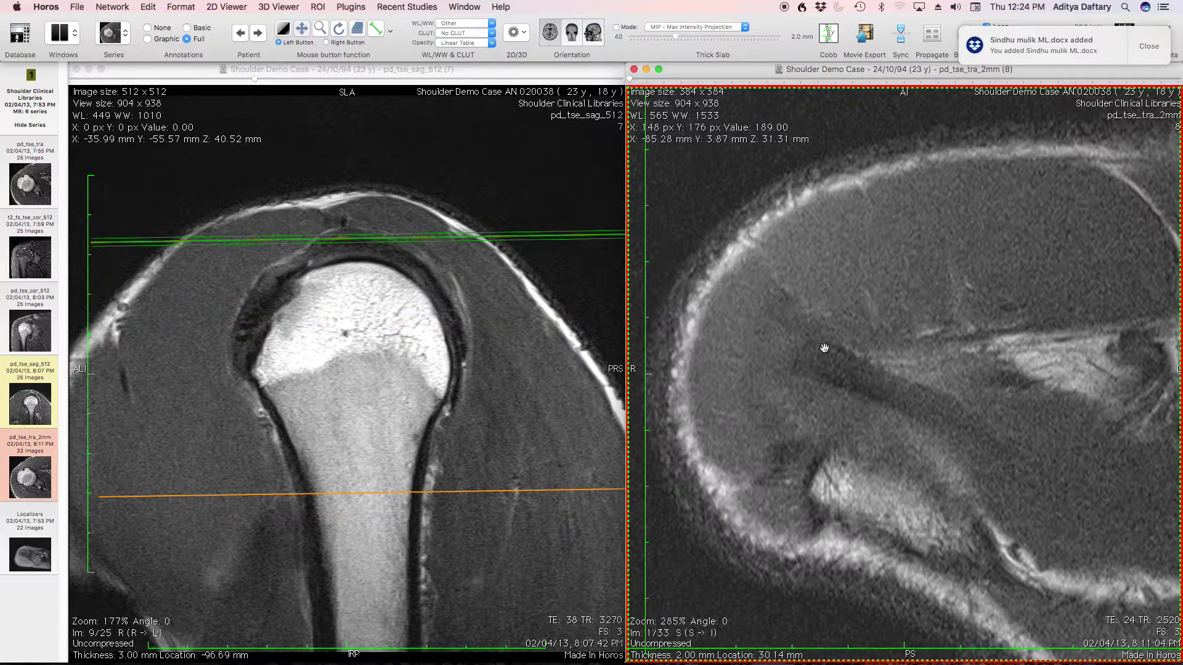
scroll(825, 348, up, 14)
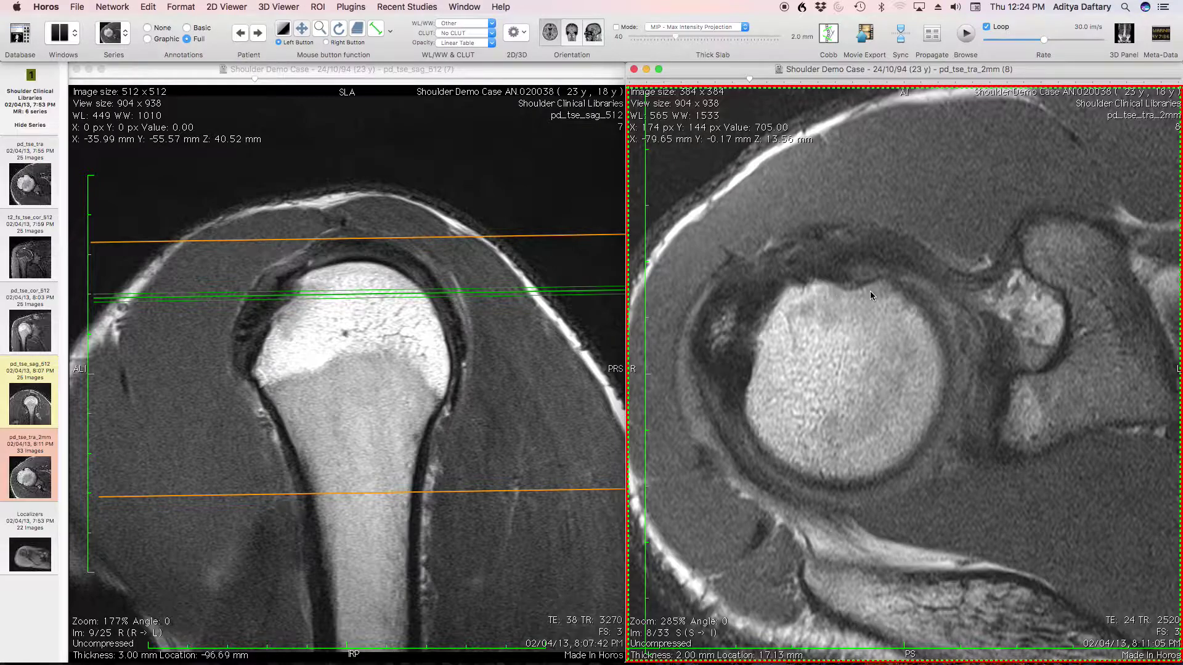
scroll(863, 287, down, 2)
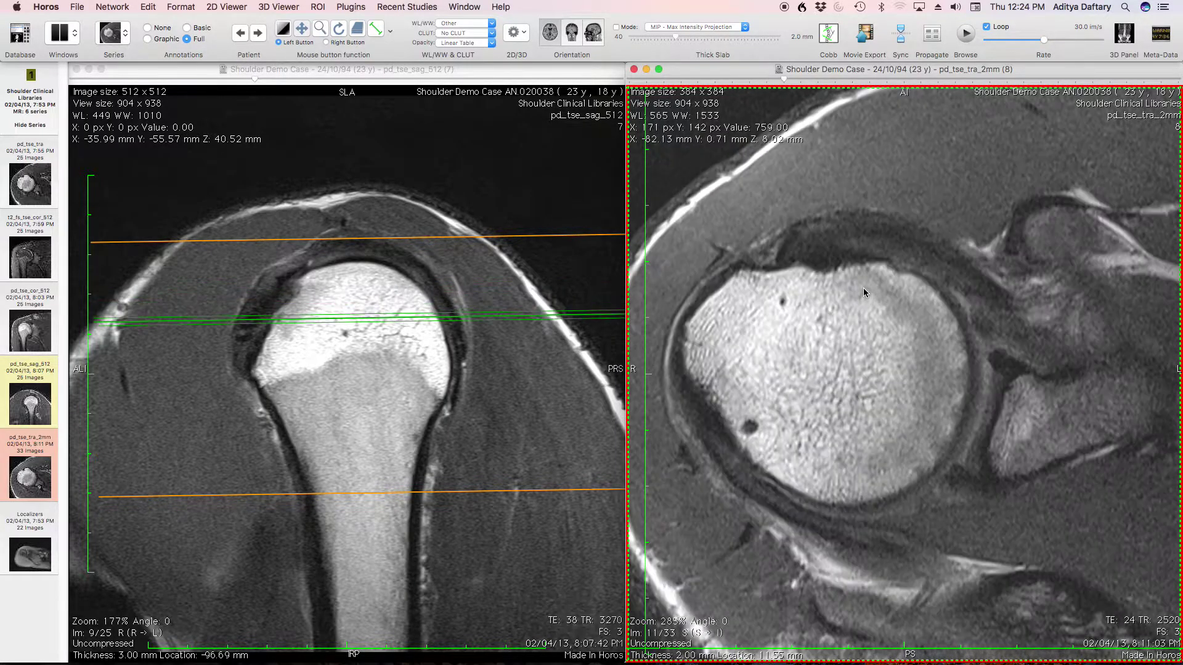
Place the standard pd_tse_tra axial series in the left viewer.
click(428, 318)
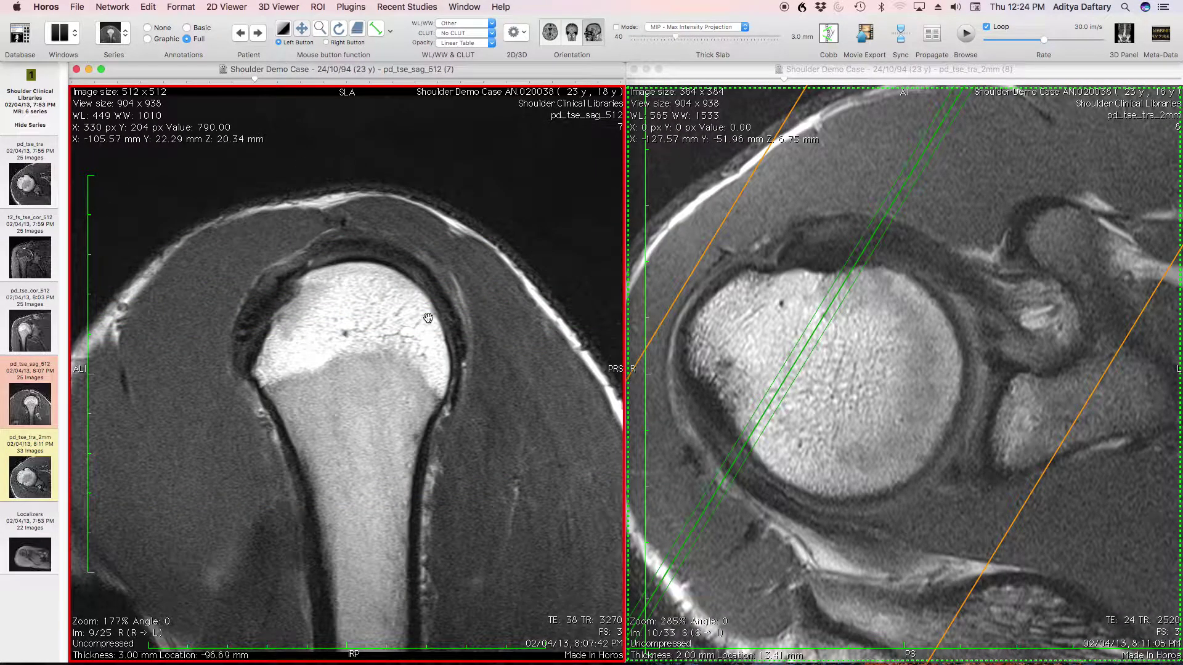
scroll(428, 319, down, 8)
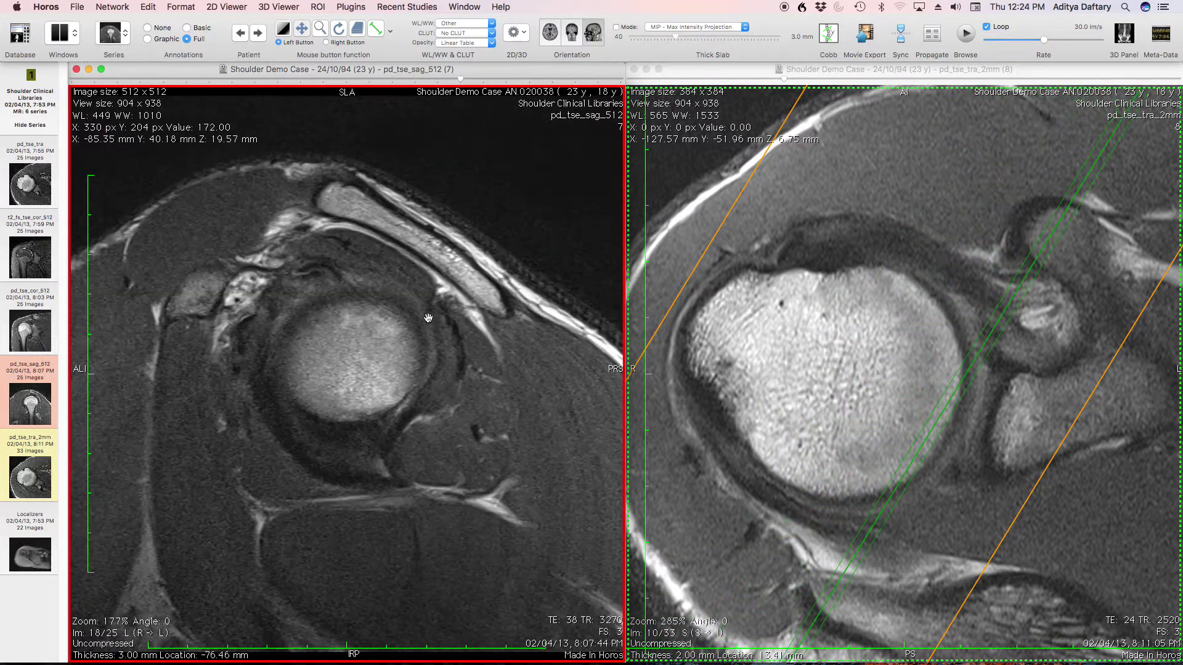
drag(30, 185, 391, 326)
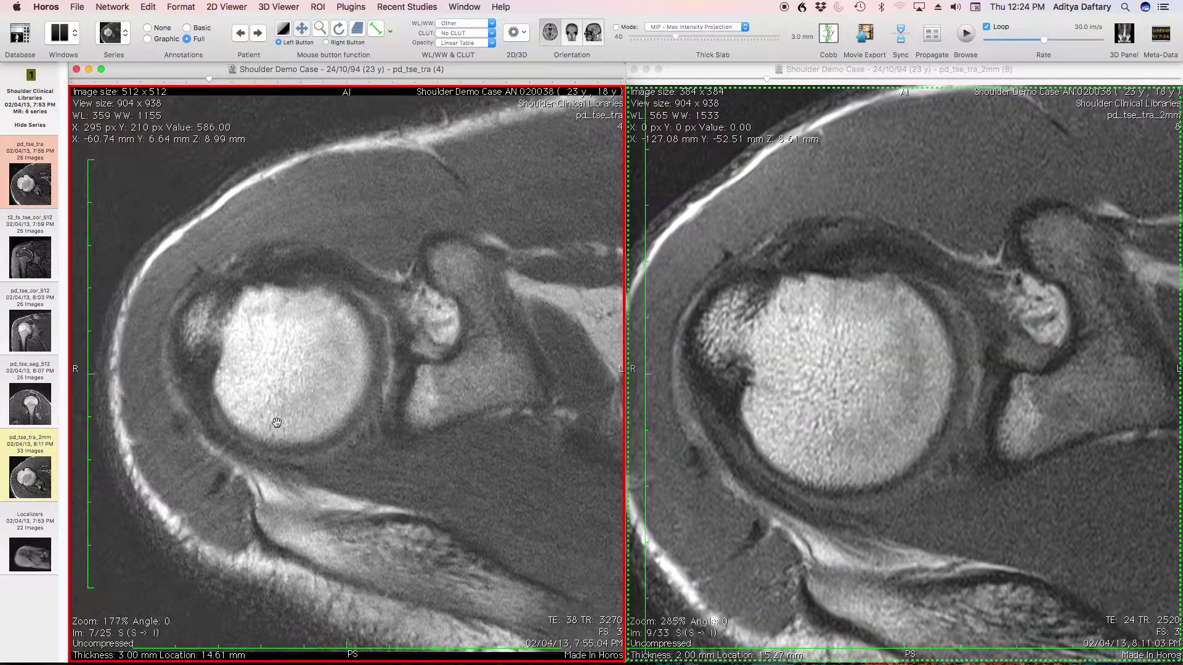
click(946, 368)
scroll(947, 367, down, 5)
scroll(1055, 539, up, 5)
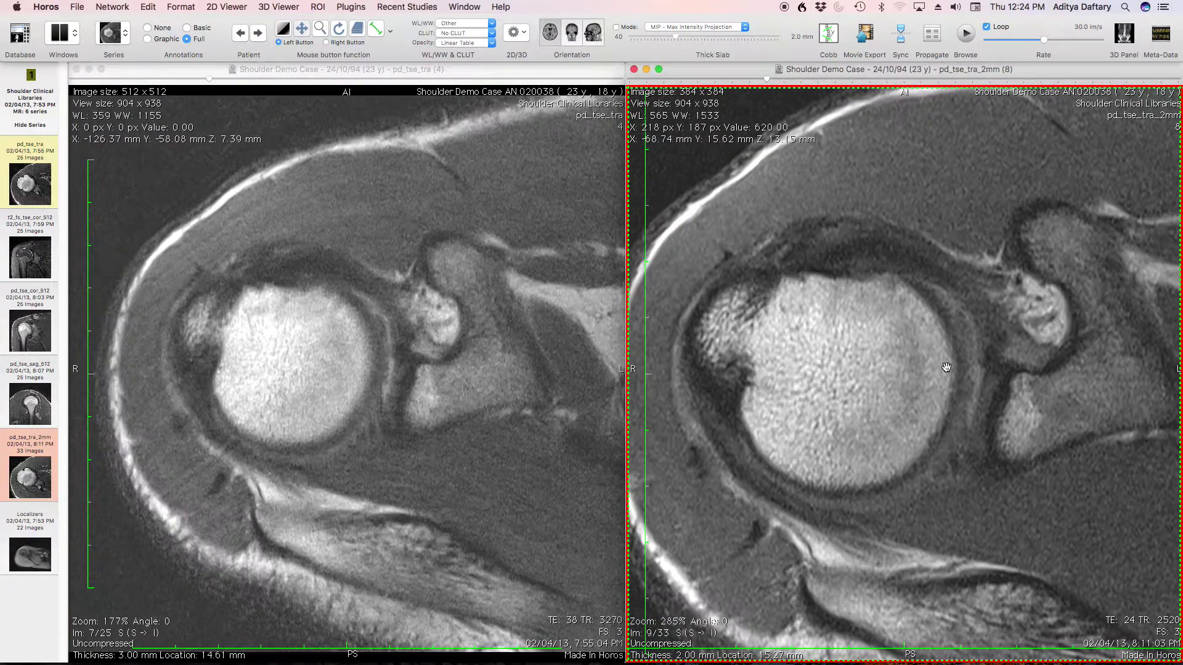
scroll(1092, 523, up, 3)
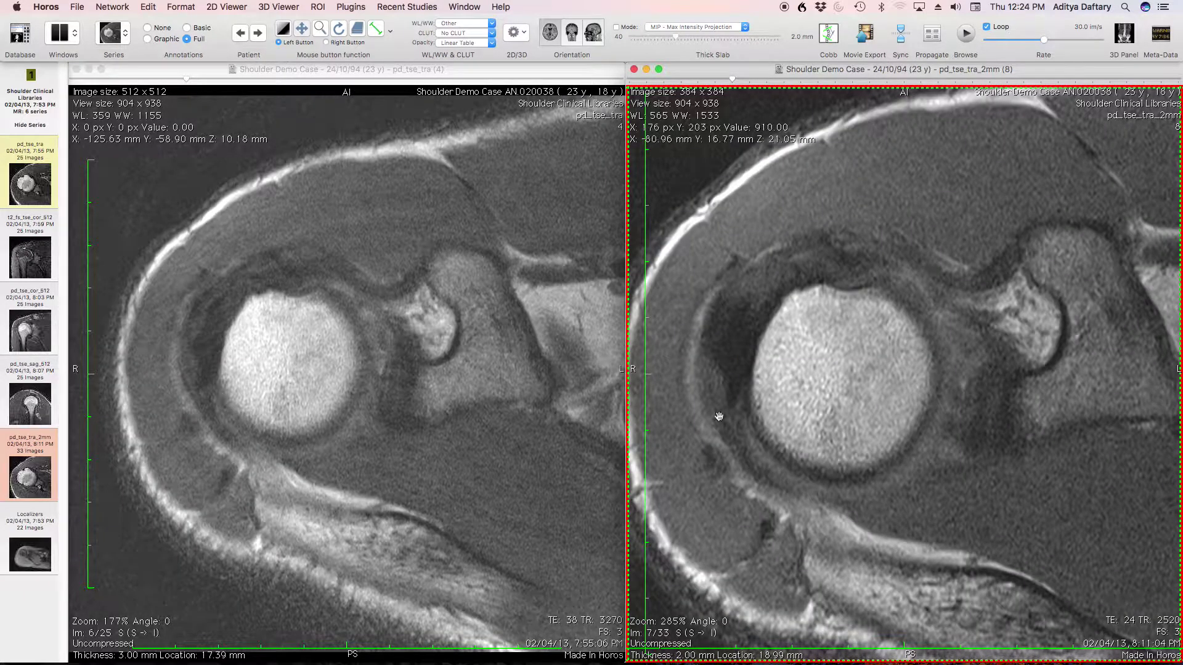
Step through both axial series together, then load t2_fs_tse_cor_512 into the left viewer.
click(454, 414)
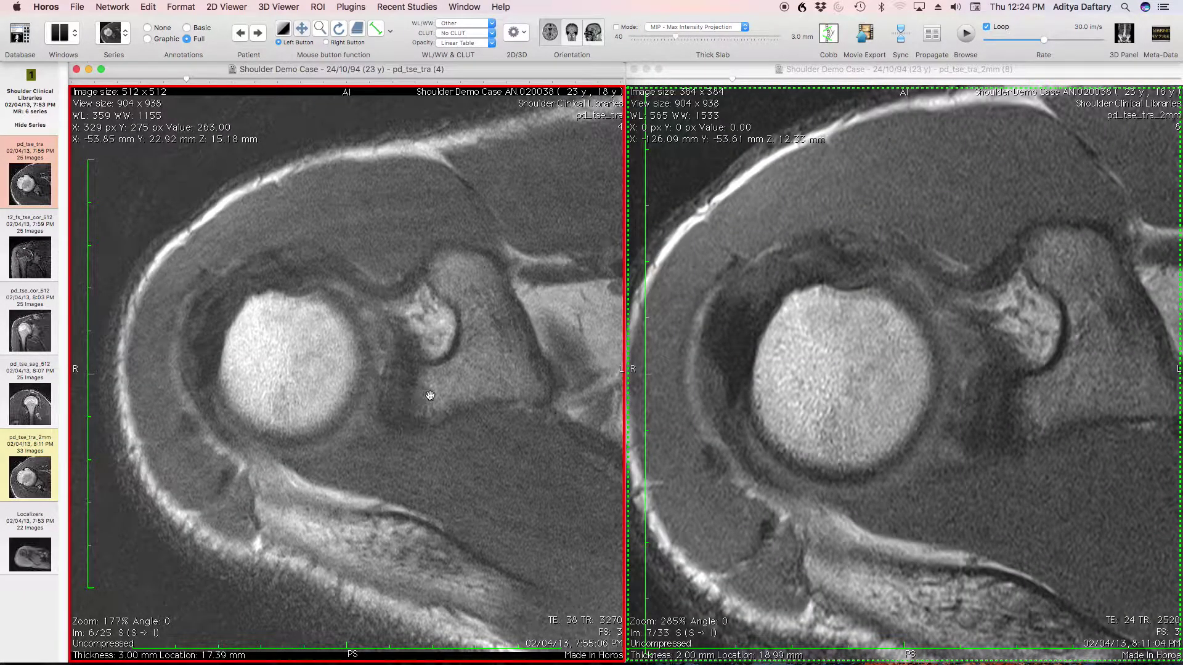
click(982, 448)
scroll(986, 446, down, 4)
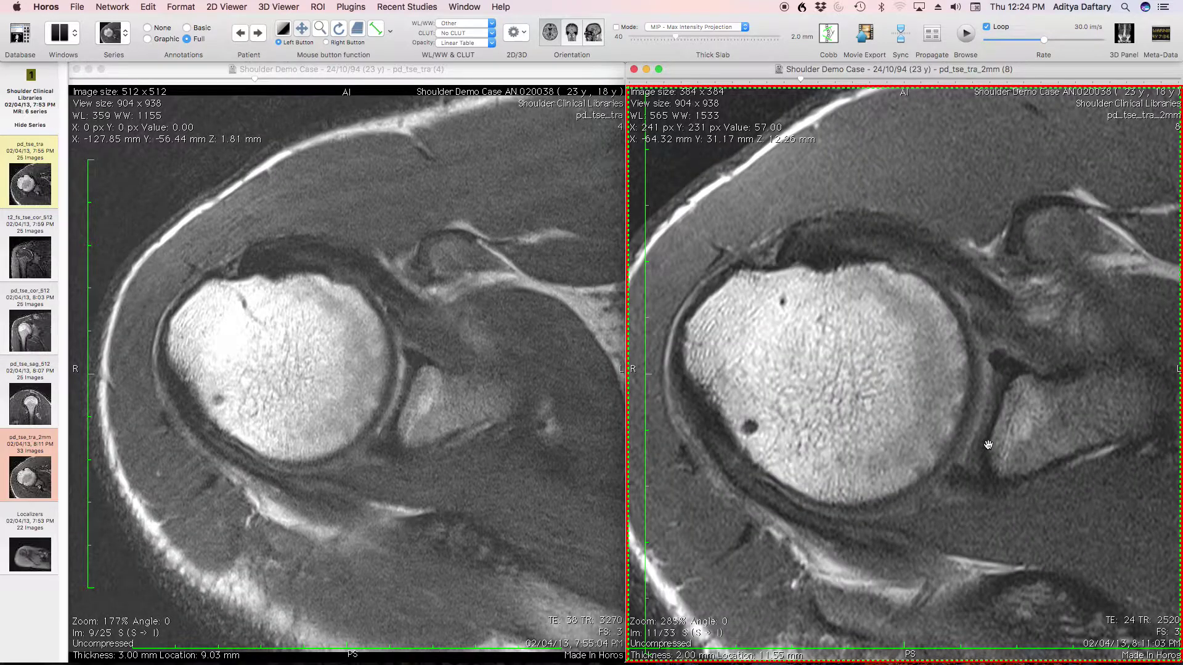
scroll(1000, 390, up, 4)
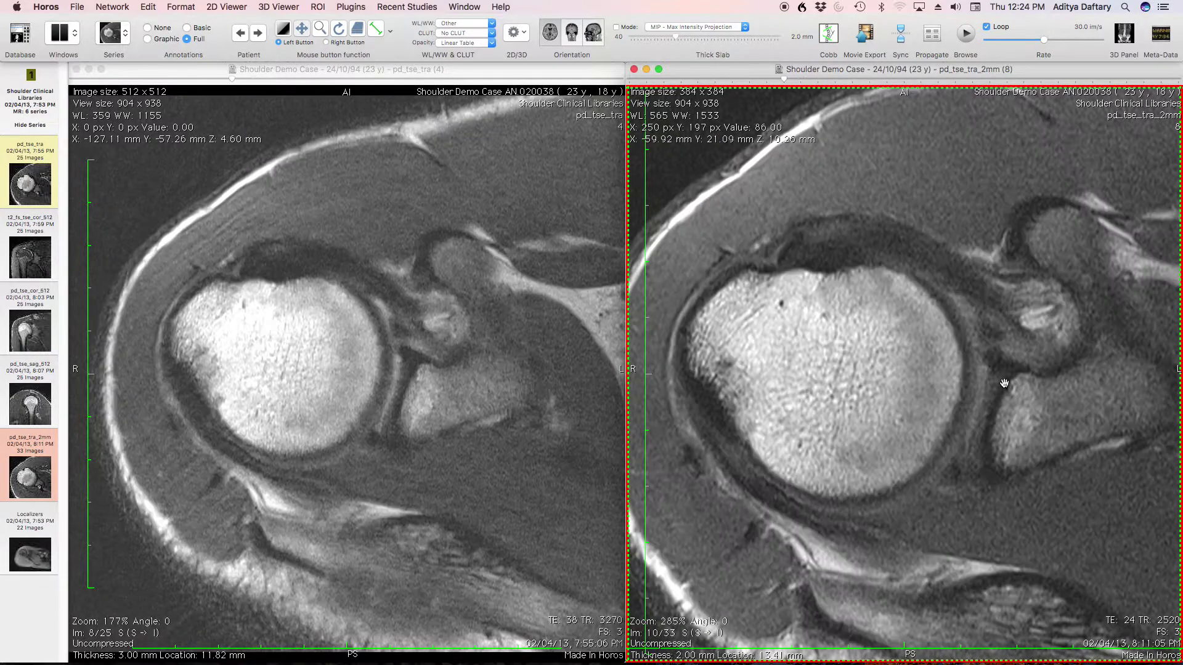
scroll(1004, 382, down, 3)
scroll(1001, 369, down, 2)
scroll(1006, 377, up, 2)
scroll(1016, 364, down, 3)
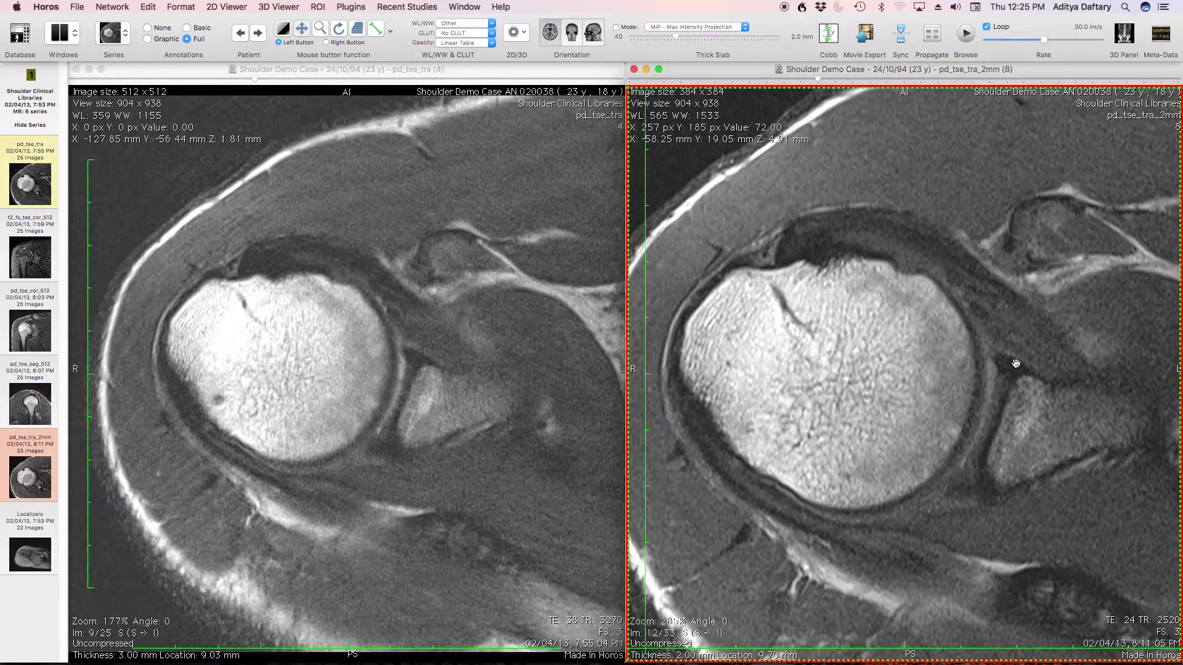
scroll(1010, 396, down, 3)
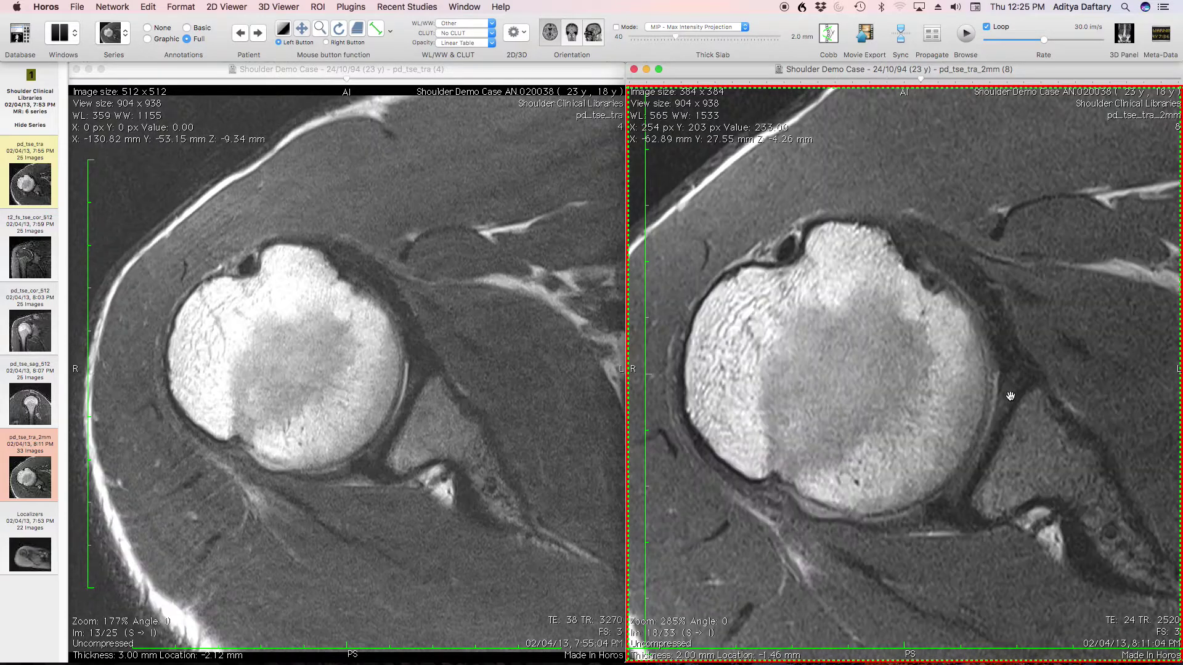
scroll(1011, 395, up, 1)
scroll(1010, 395, up, 7)
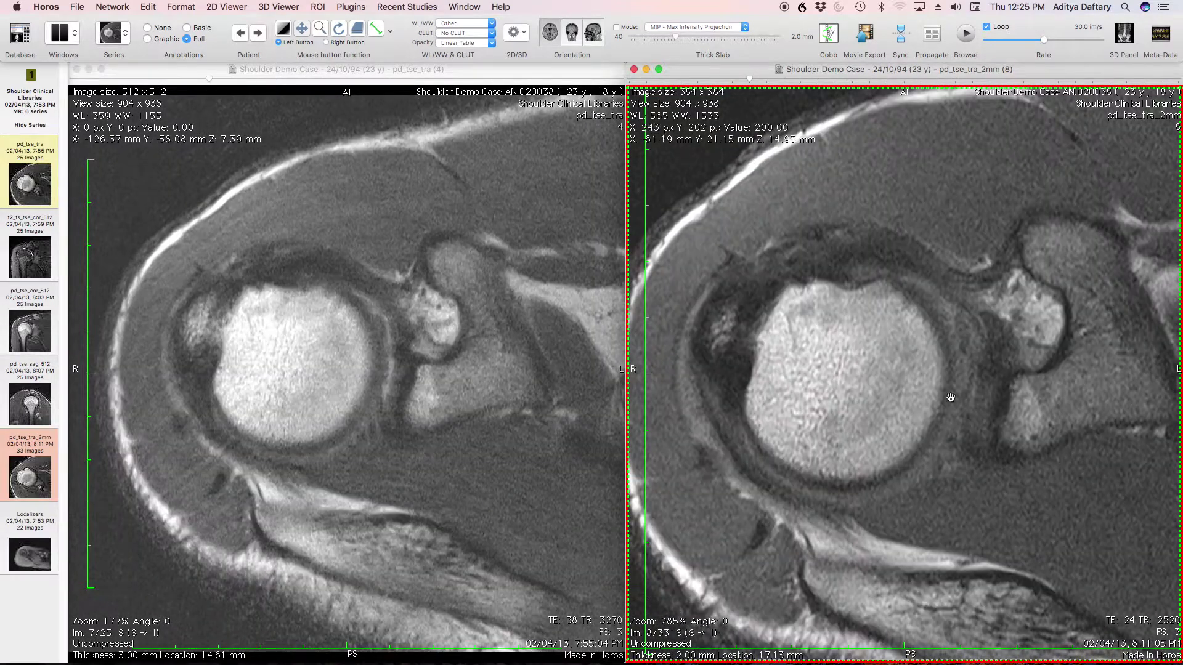
click(321, 497)
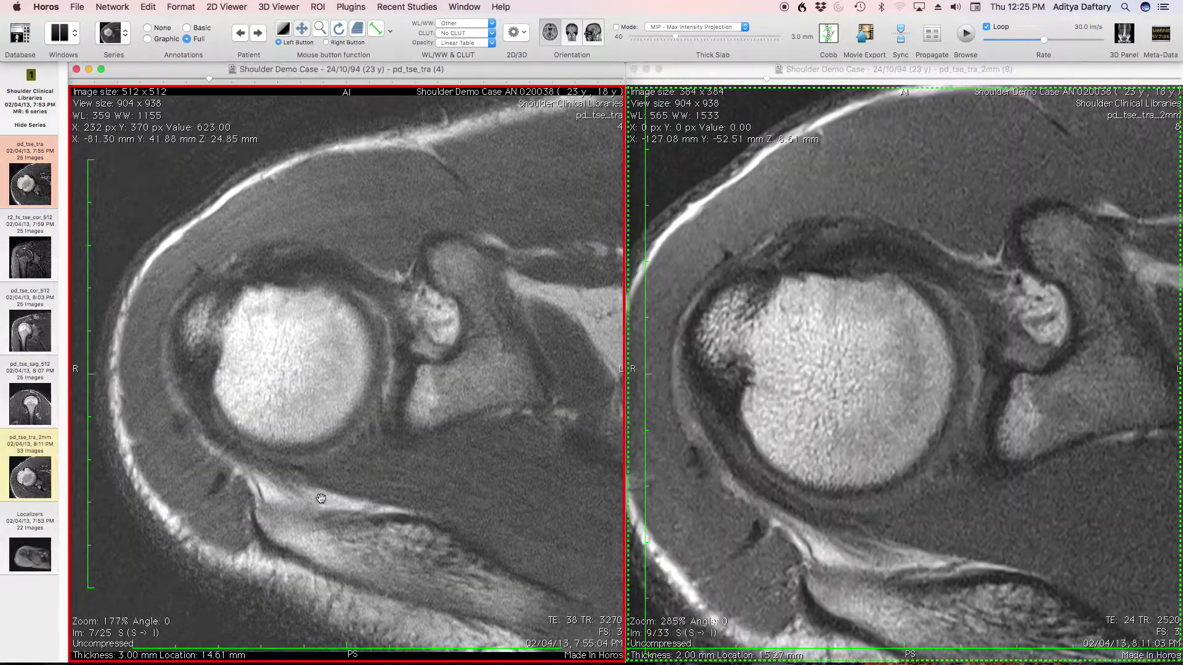
drag(23, 271, 451, 397)
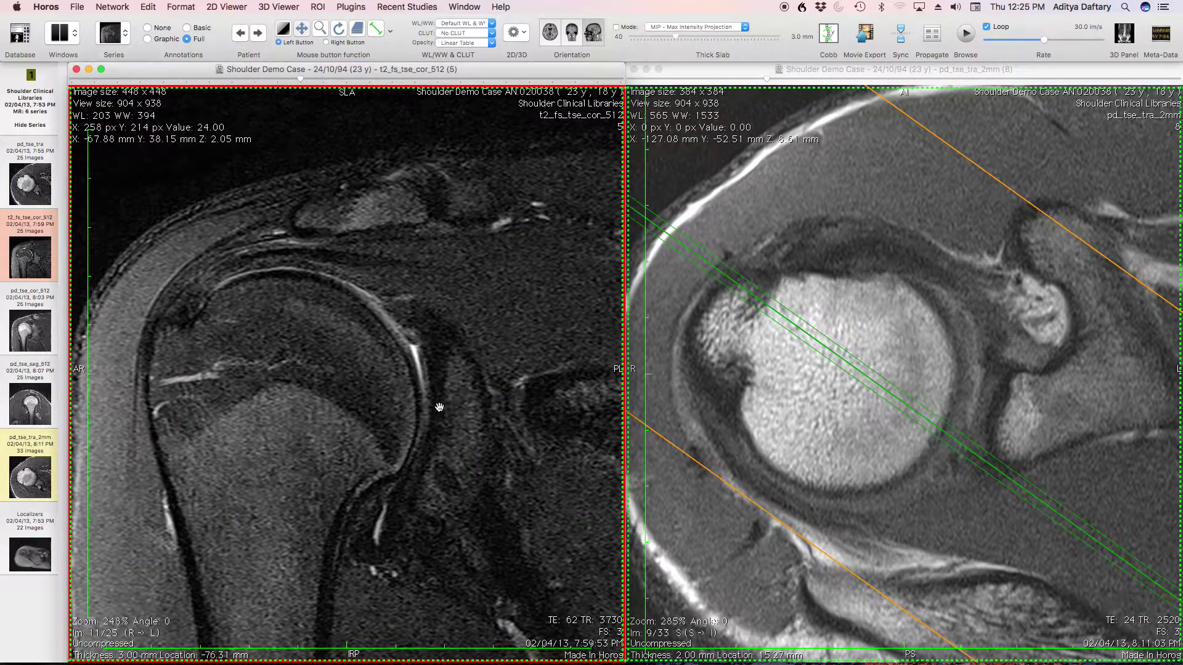
Adjust window level and switch the left viewer to pd_tse_cor_512 at slice 14/25.
drag(442, 408, 441, 414)
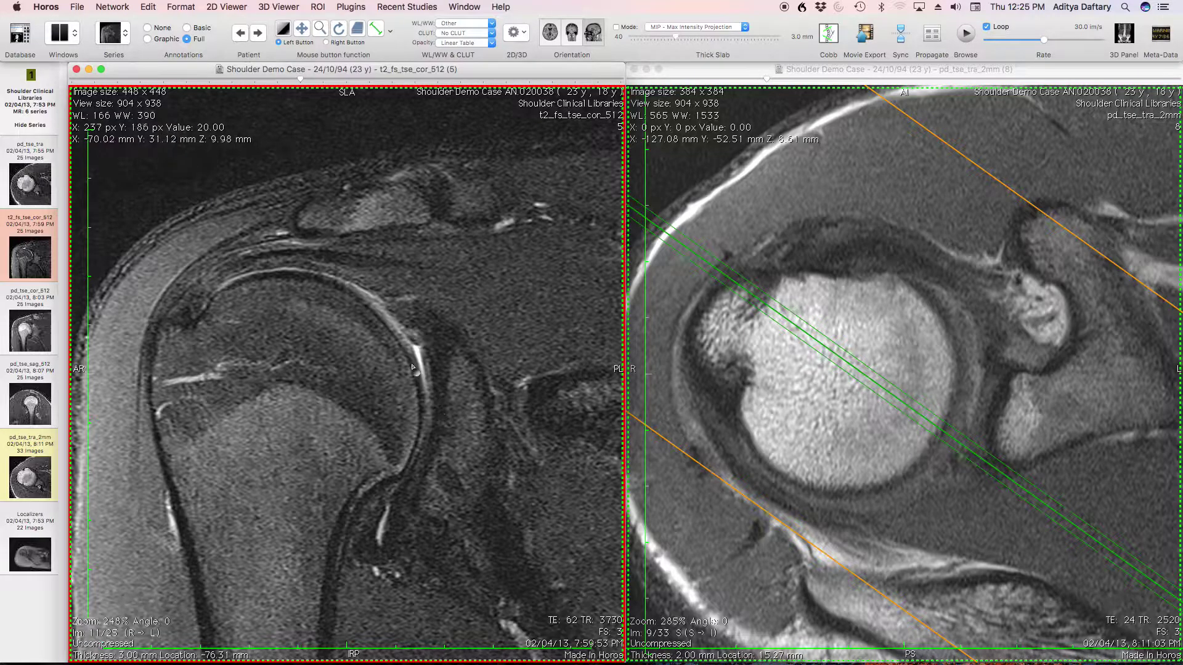
scroll(423, 348, down, 2)
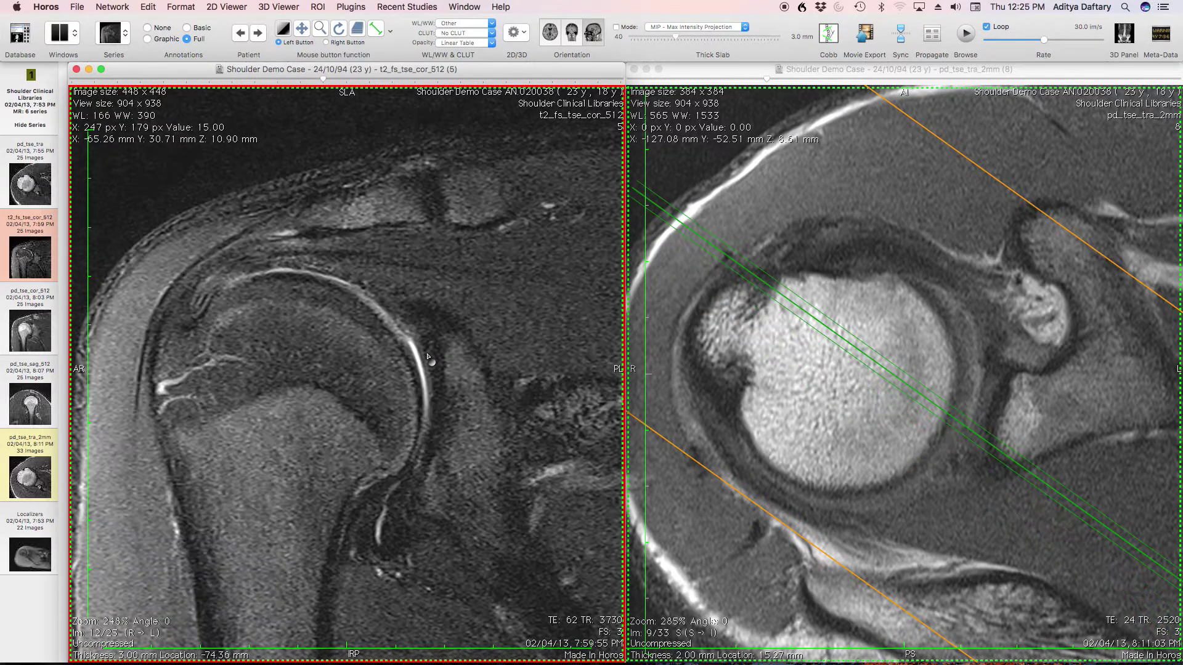
key(Down)
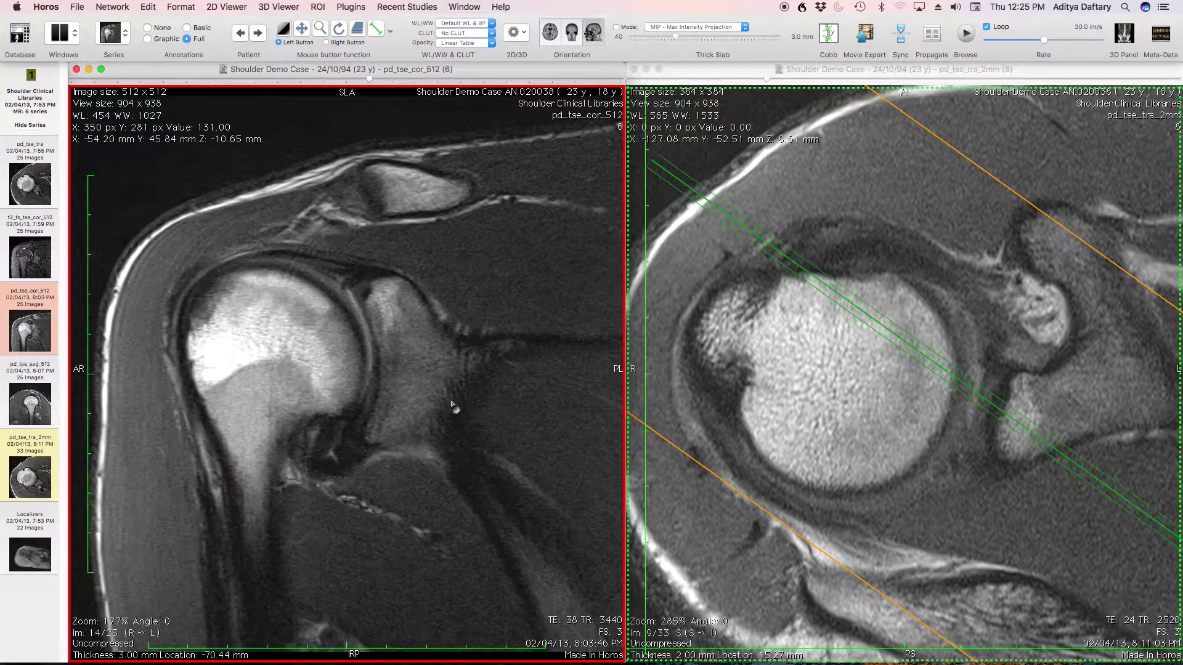
scroll(338, 317, down, 2)
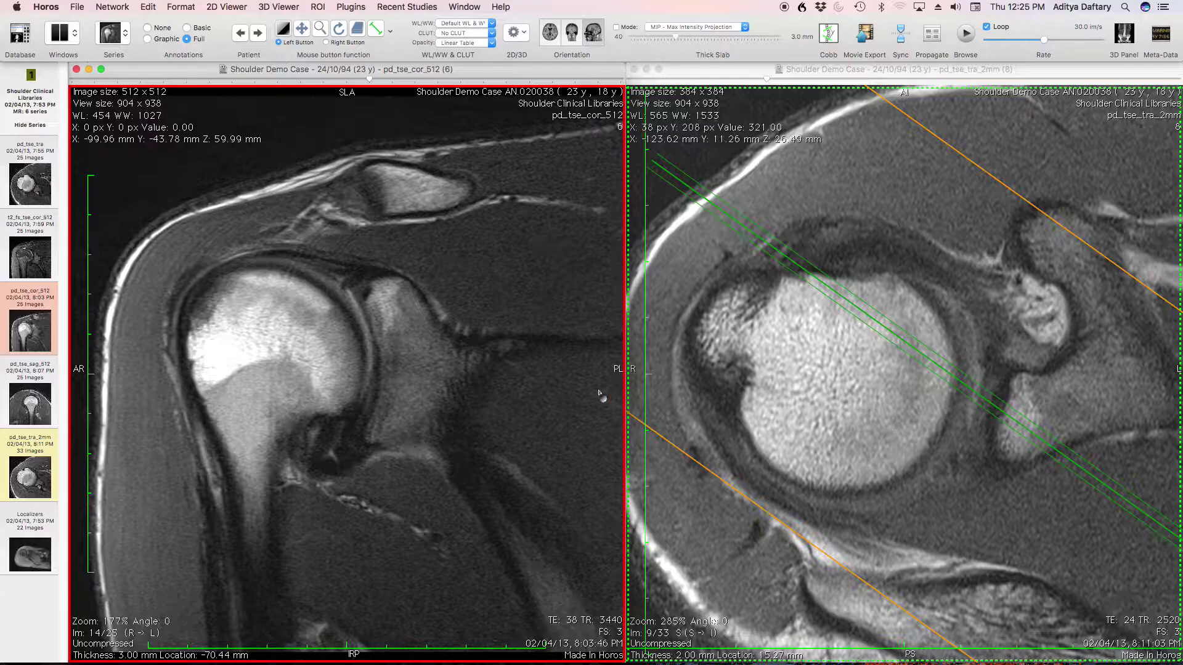
click(1028, 433)
Page the 2 mm axial viewer through humeral-head slices, tracking reference lines on coronal slice 14/25.
scroll(1028, 433, down, 2)
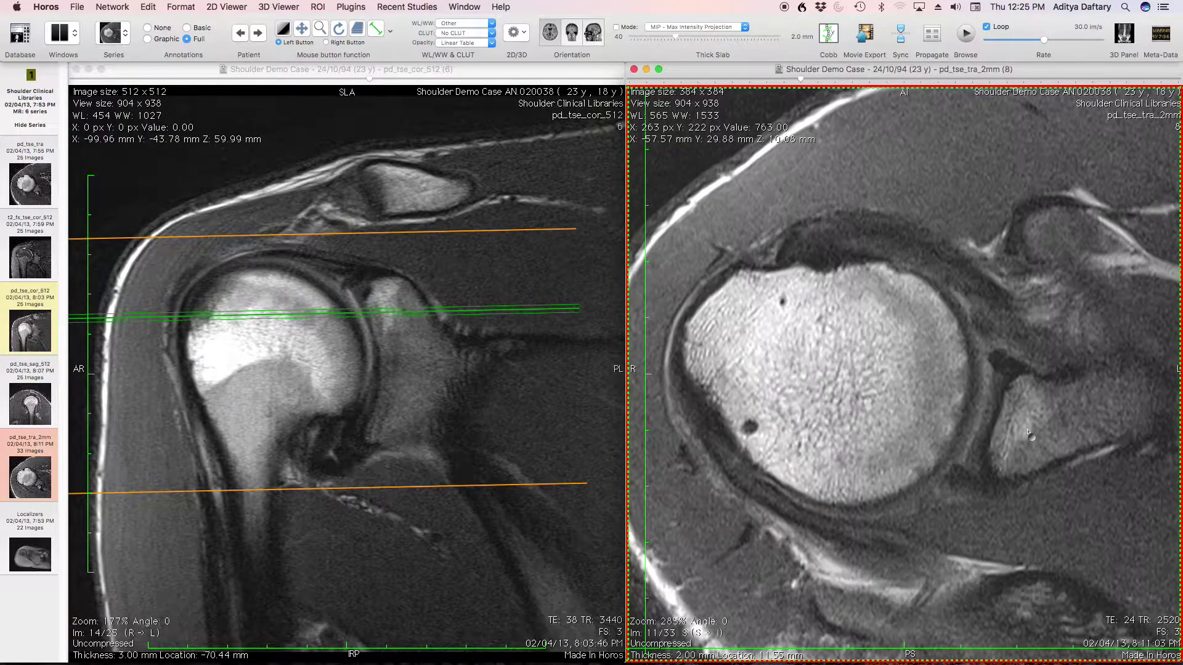
scroll(1028, 432, up, 1)
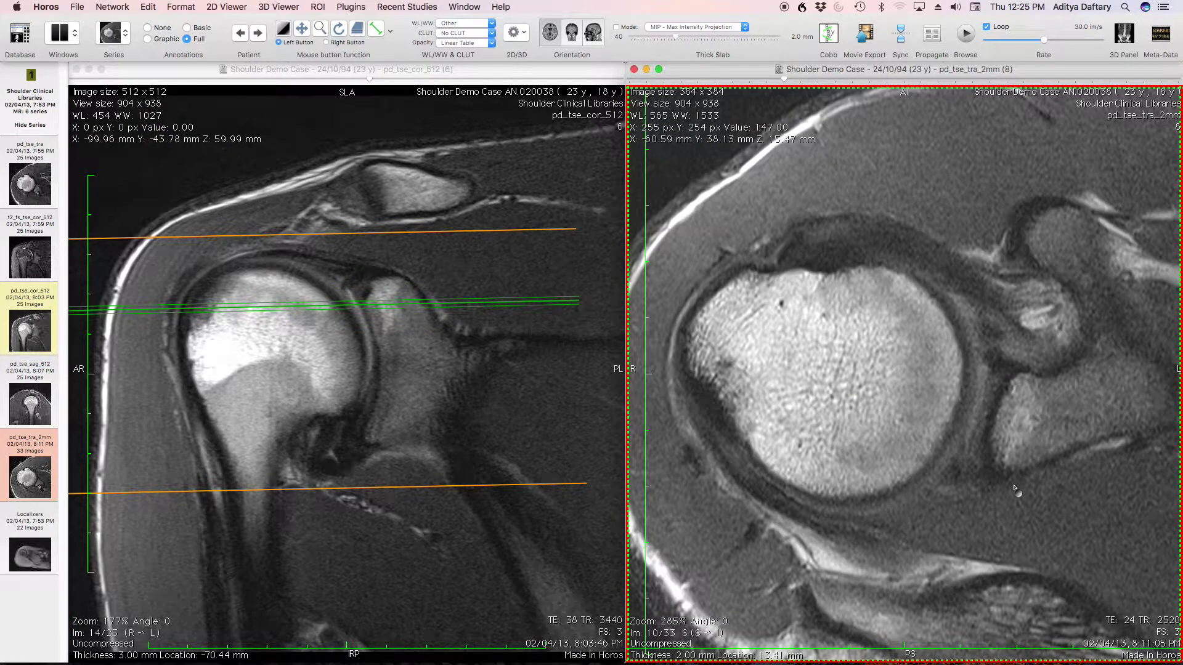
scroll(970, 500, up, 3)
scroll(970, 500, down, 3)
scroll(971, 488, down, 2)
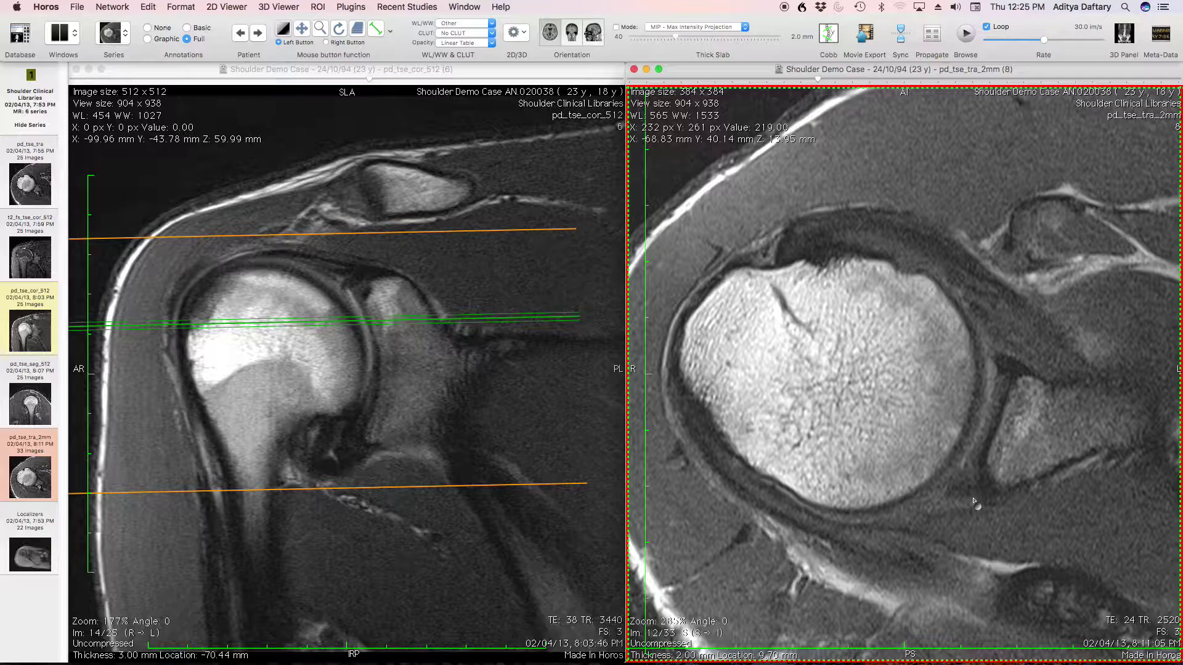
scroll(973, 501, down, 2)
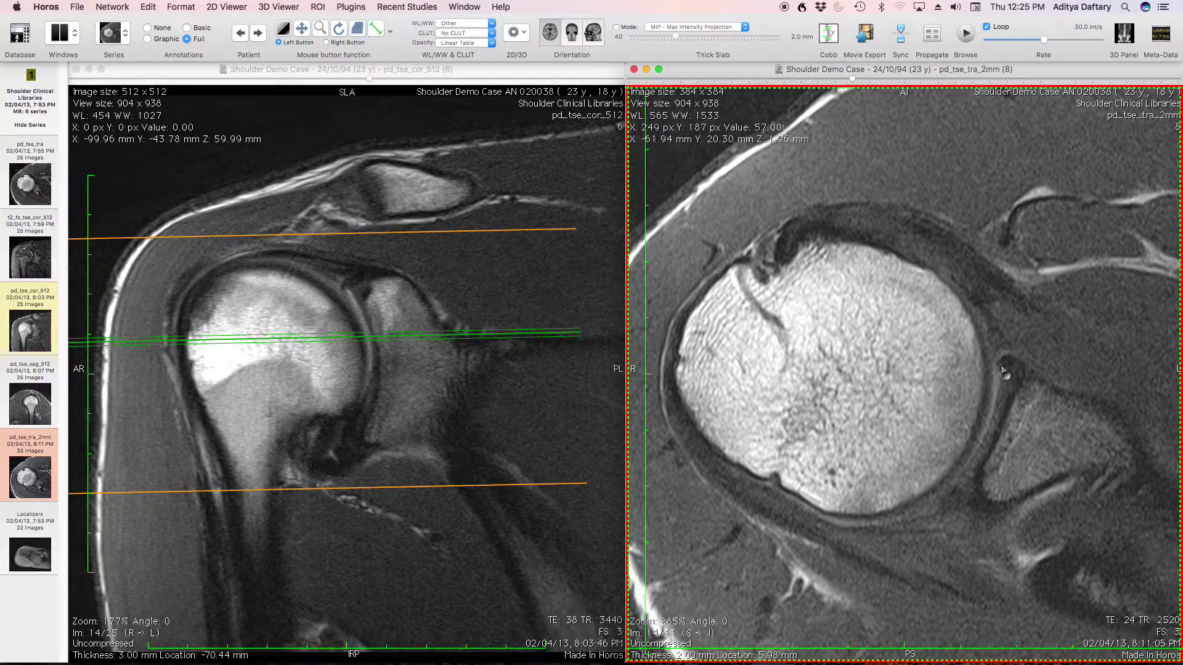
scroll(994, 464, down, 3)
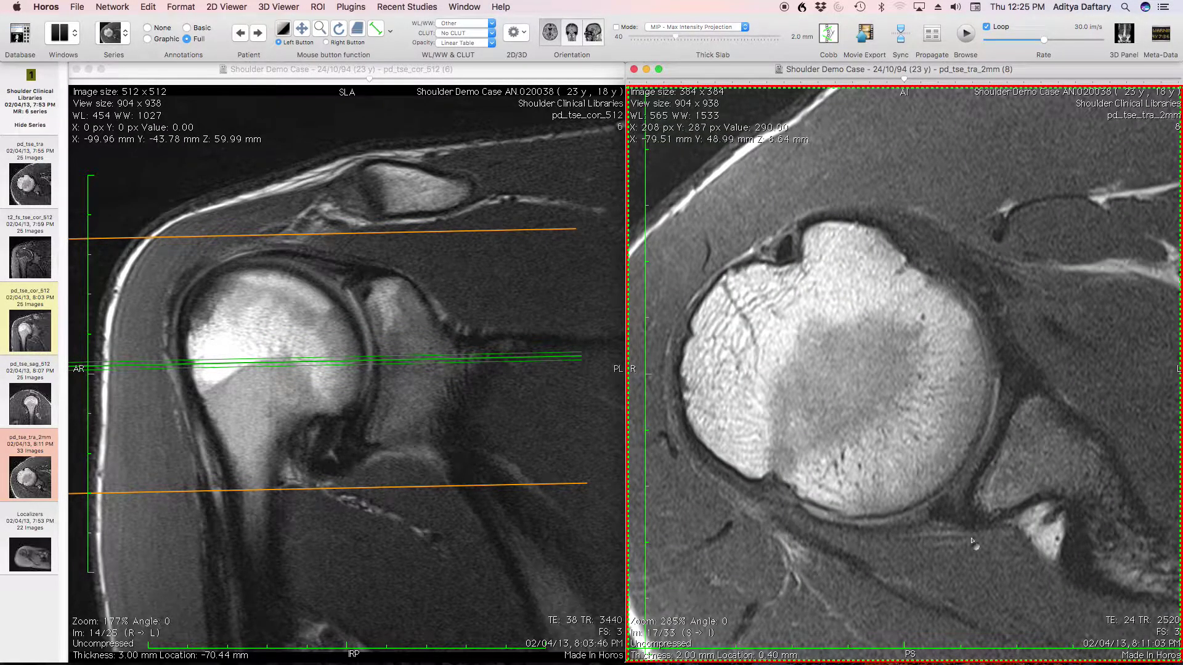
scroll(974, 539, down, 3)
scroll(978, 526, up, 3)
scroll(980, 522, up, 8)
scroll(983, 516, up, 1)
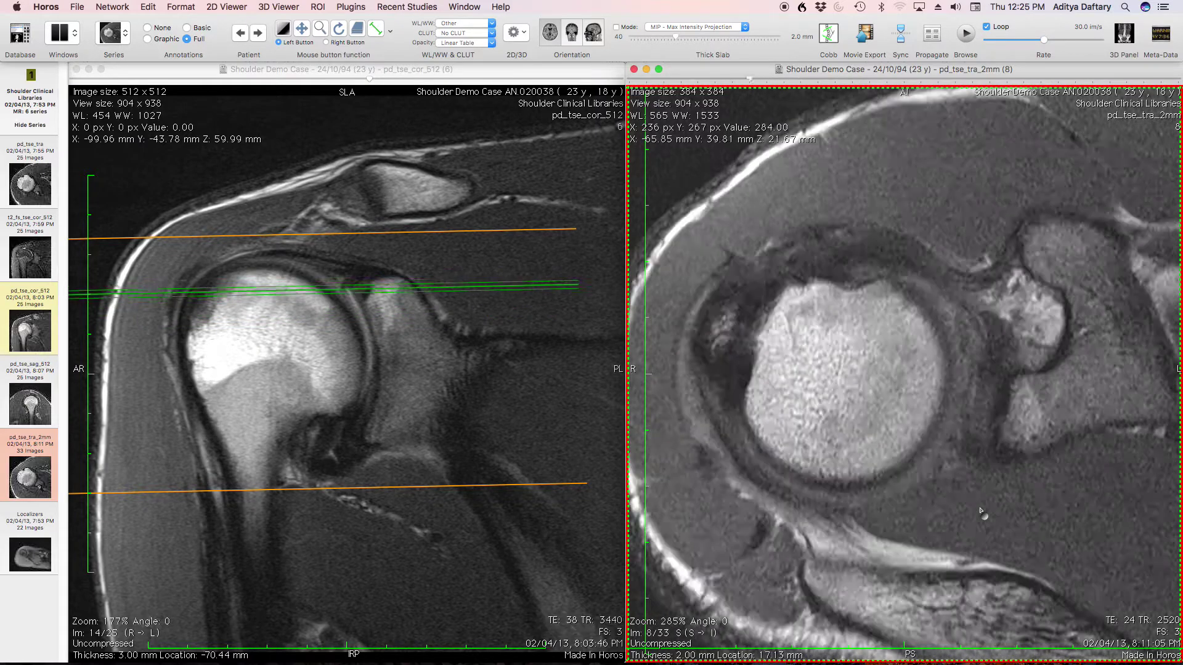
scroll(981, 513, down, 2)
scroll(982, 513, down, 4)
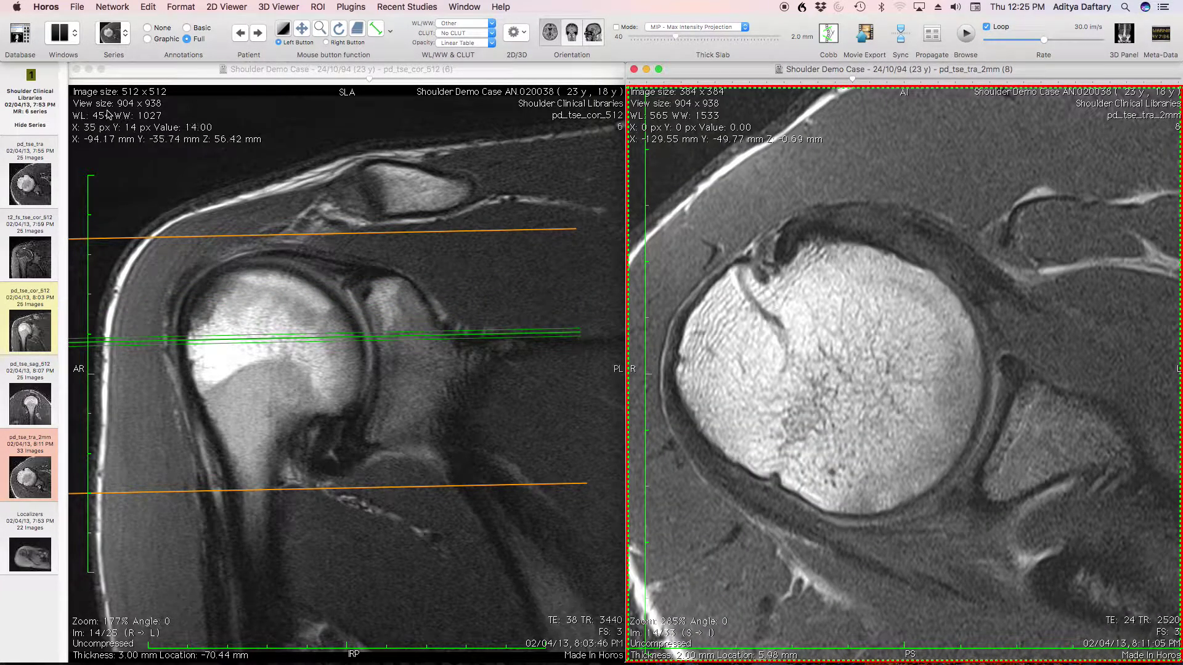
scroll(941, 424, down, 1)
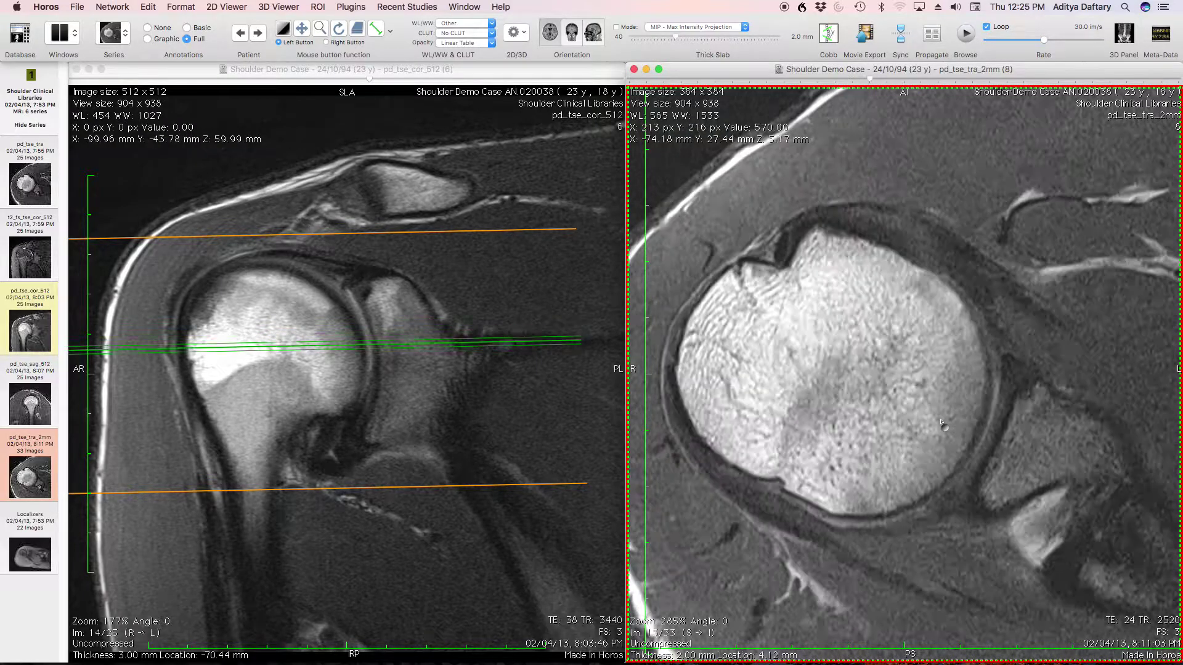
scroll(941, 424, down, 1)
Activate the pd_tse_cor_512 coronal viewer and page it to slice 13/25 against the axial image.
click(368, 311)
scroll(367, 311, down, 1)
scroll(368, 311, up, 5)
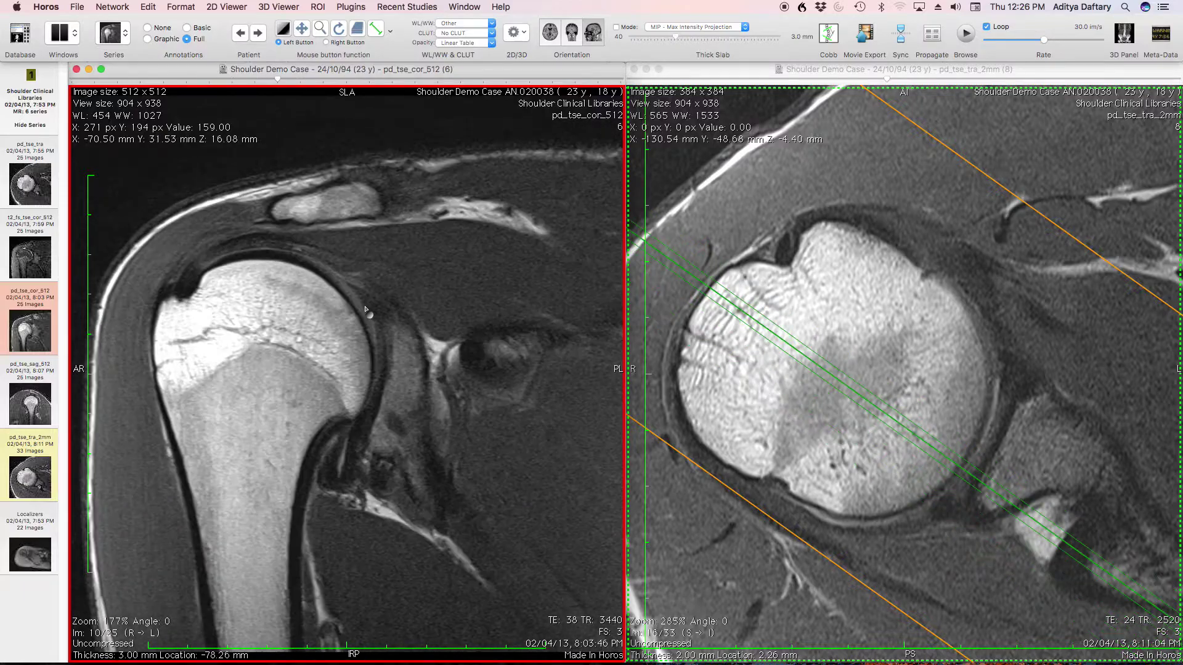
scroll(347, 482, down, 4)
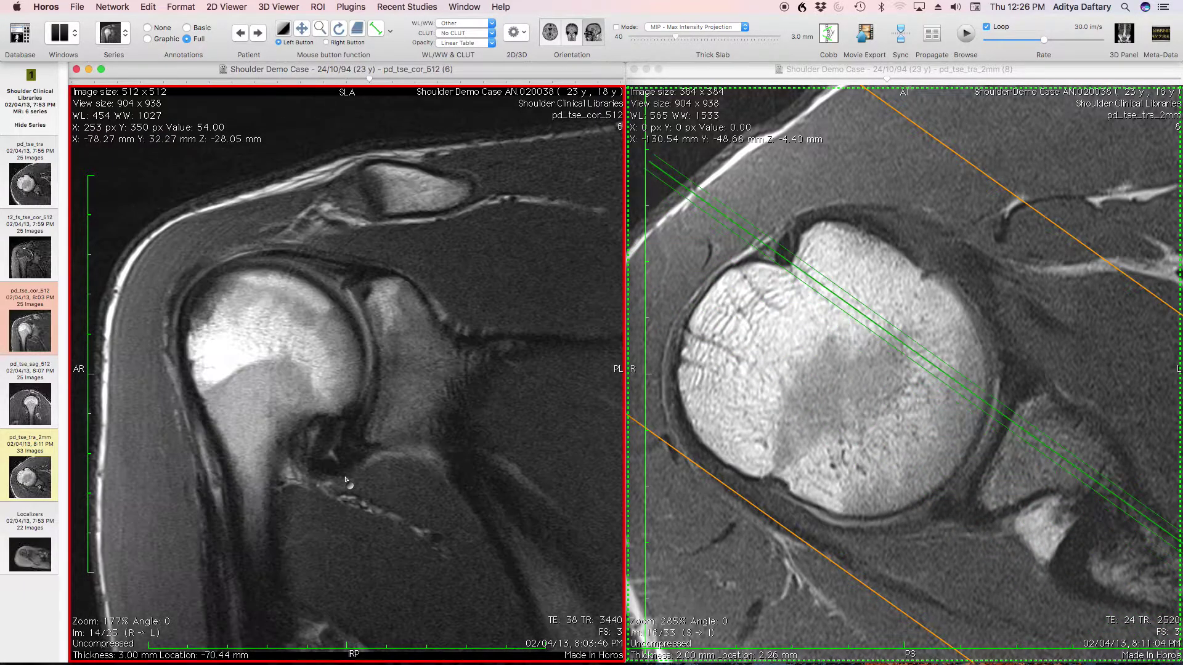
scroll(346, 481, down, 1)
scroll(345, 473, up, 2)
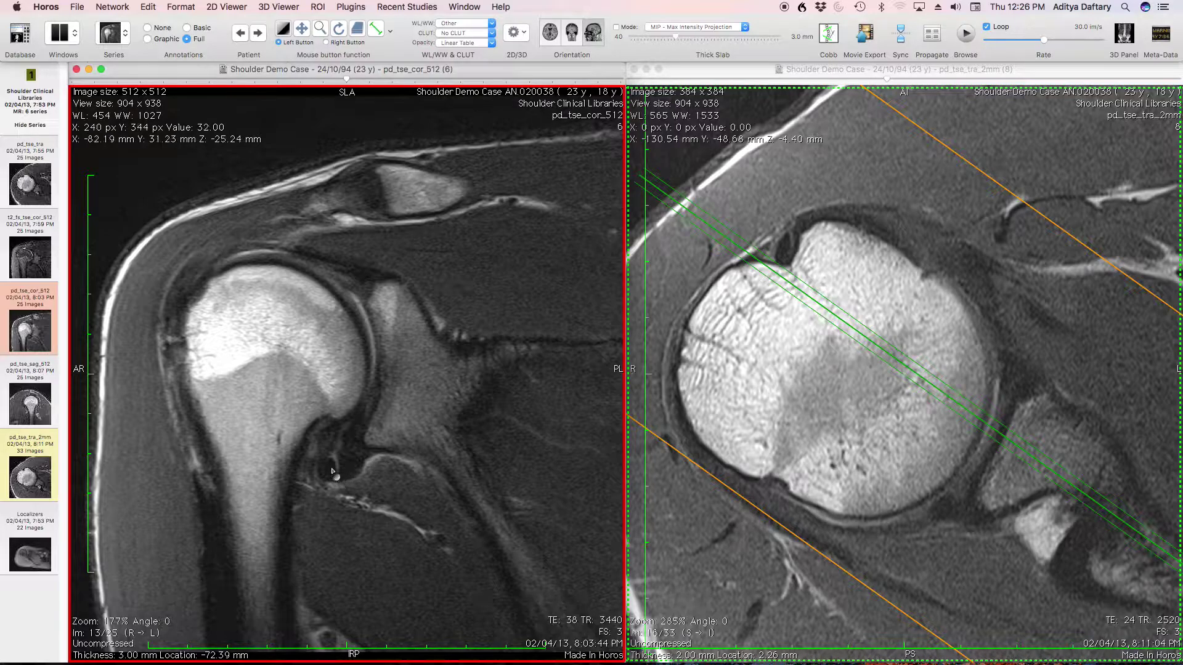
Load the fat-suppressed t2_fs_tse_cor_512 series into the right viewer and scroll its synced slices.
drag(42, 252, 847, 407)
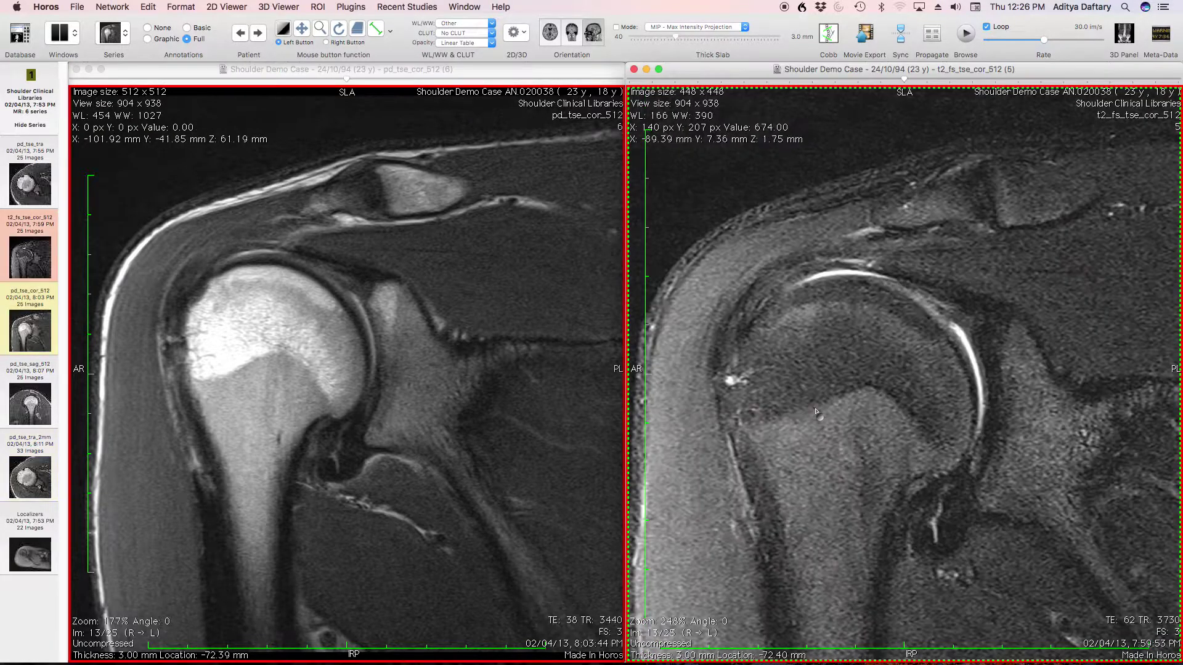
scroll(959, 531, up, 1)
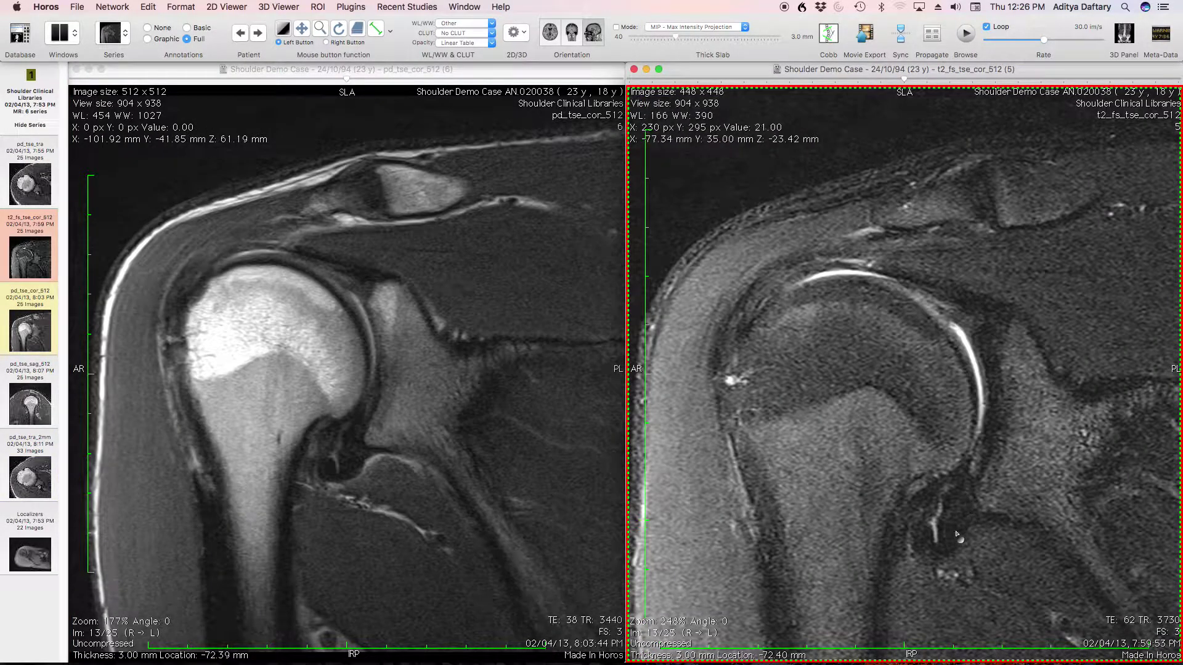
scroll(953, 531, up, 2)
scroll(951, 532, down, 2)
scroll(989, 551, up, 3)
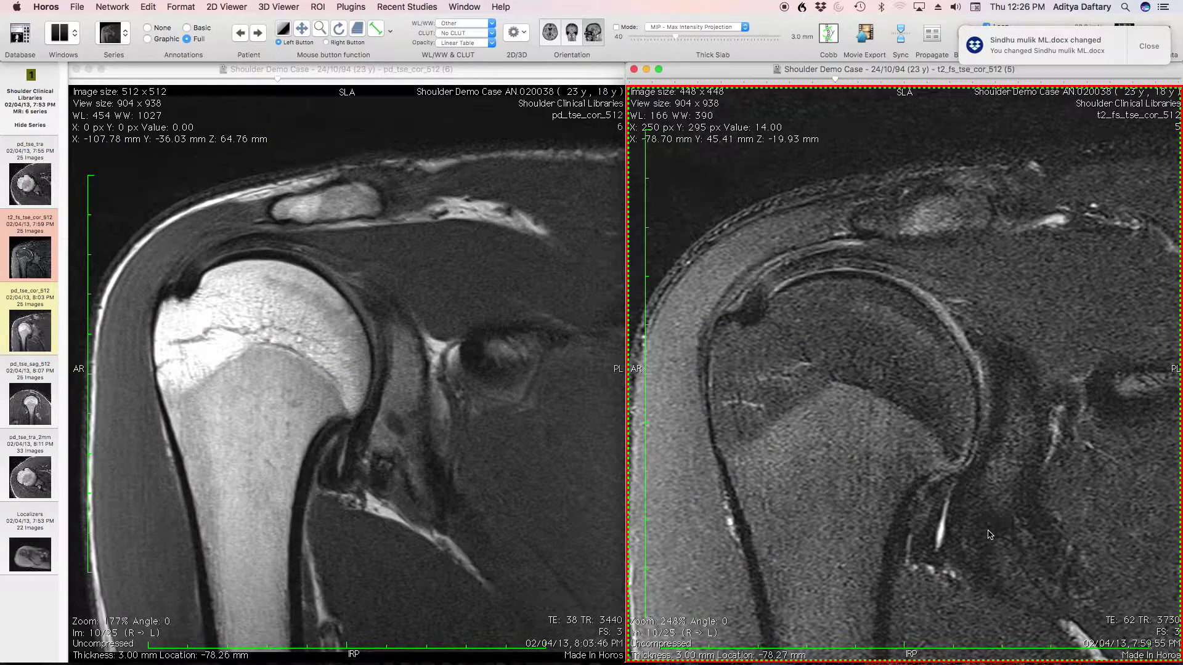
Zoom the proton-density coronal around the glenohumeral joint, then replace it with the pd_tse_tra axial series.
click(222, 310)
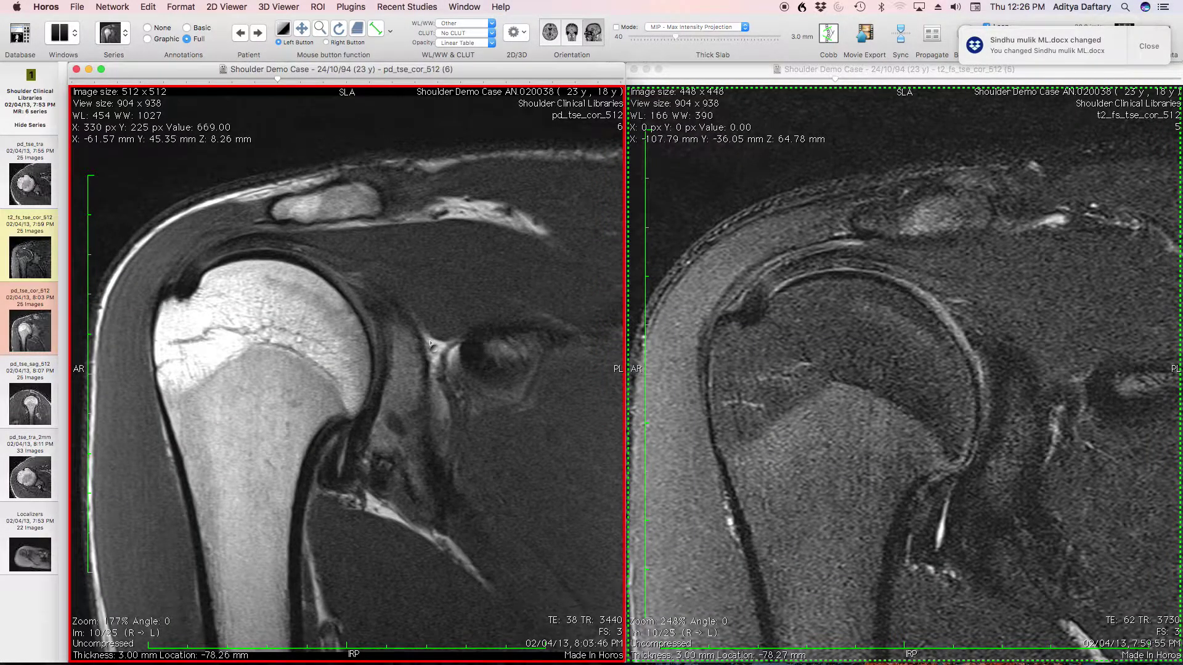
scroll(433, 345, down, 3)
scroll(384, 338, up, 2)
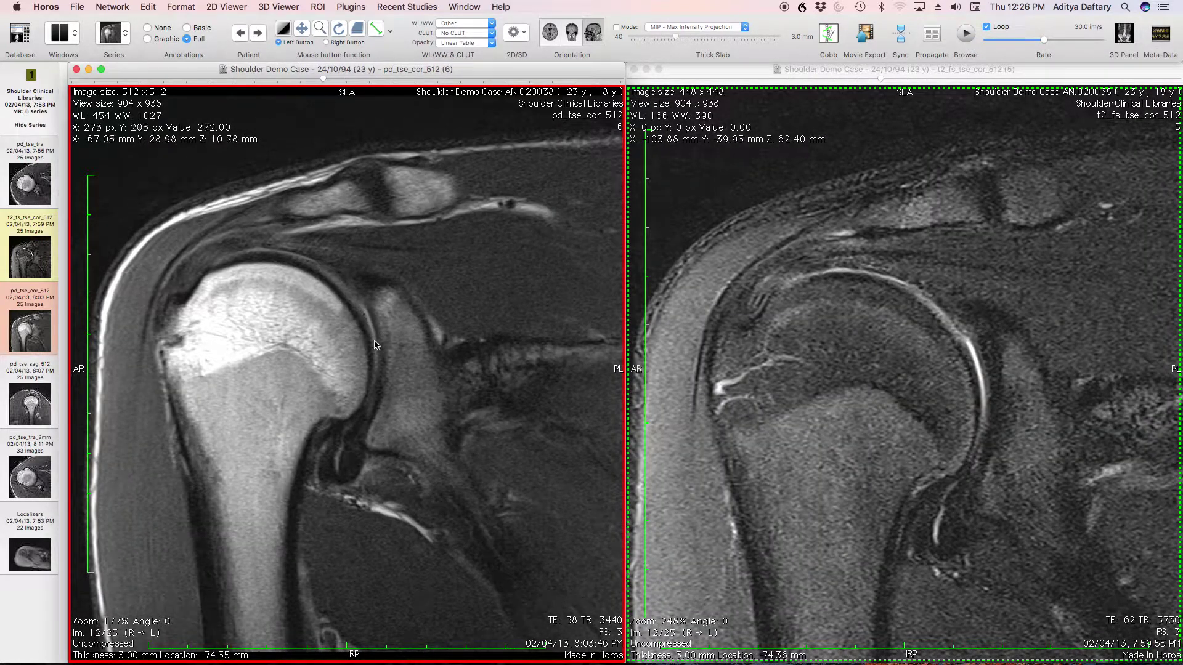
drag(371, 392, 354, 221)
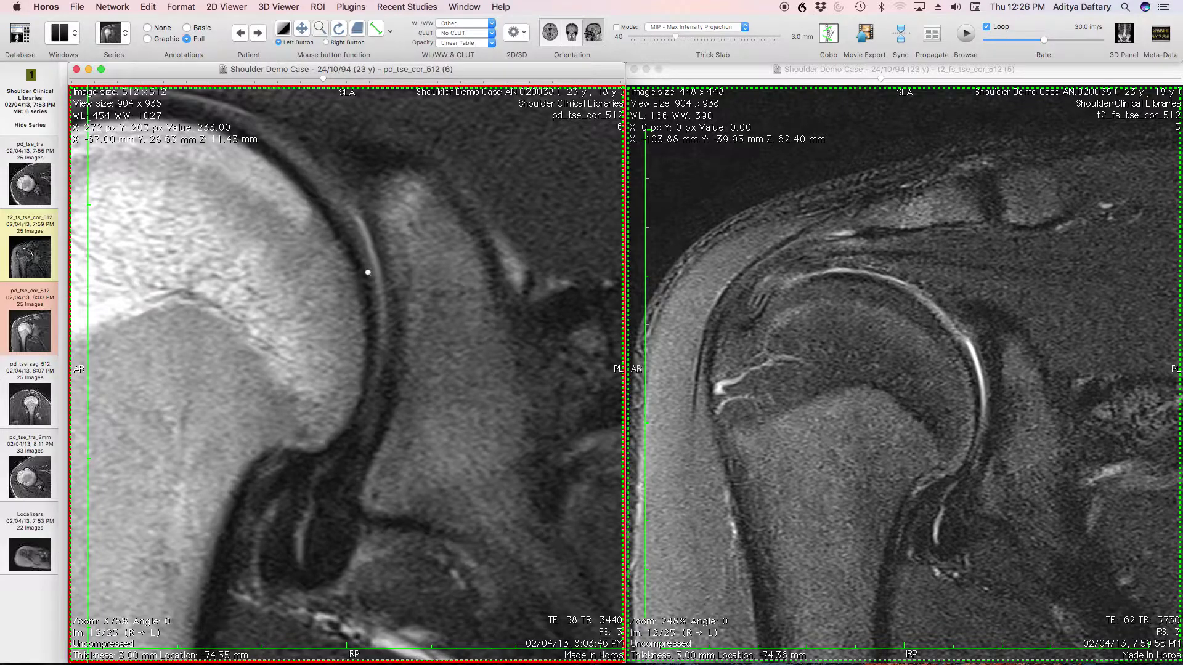
drag(367, 271, 366, 296)
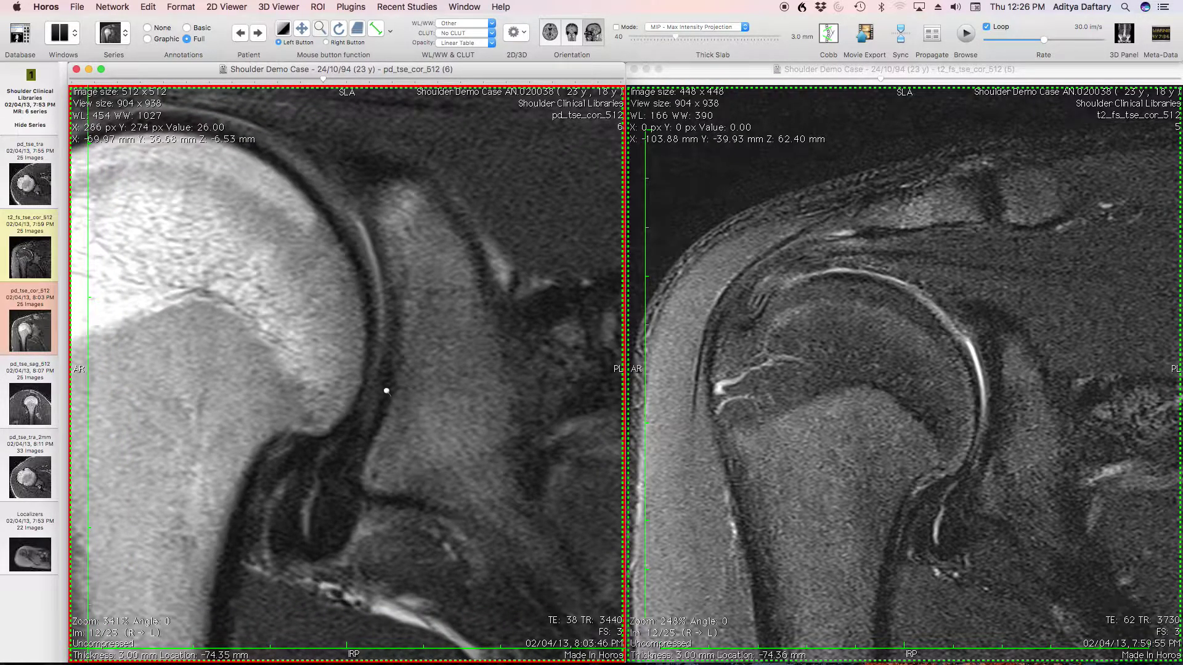
drag(31, 189, 441, 304)
Magnify the axial pd_tse_tra image around the humeral head.
scroll(439, 315, down, 4)
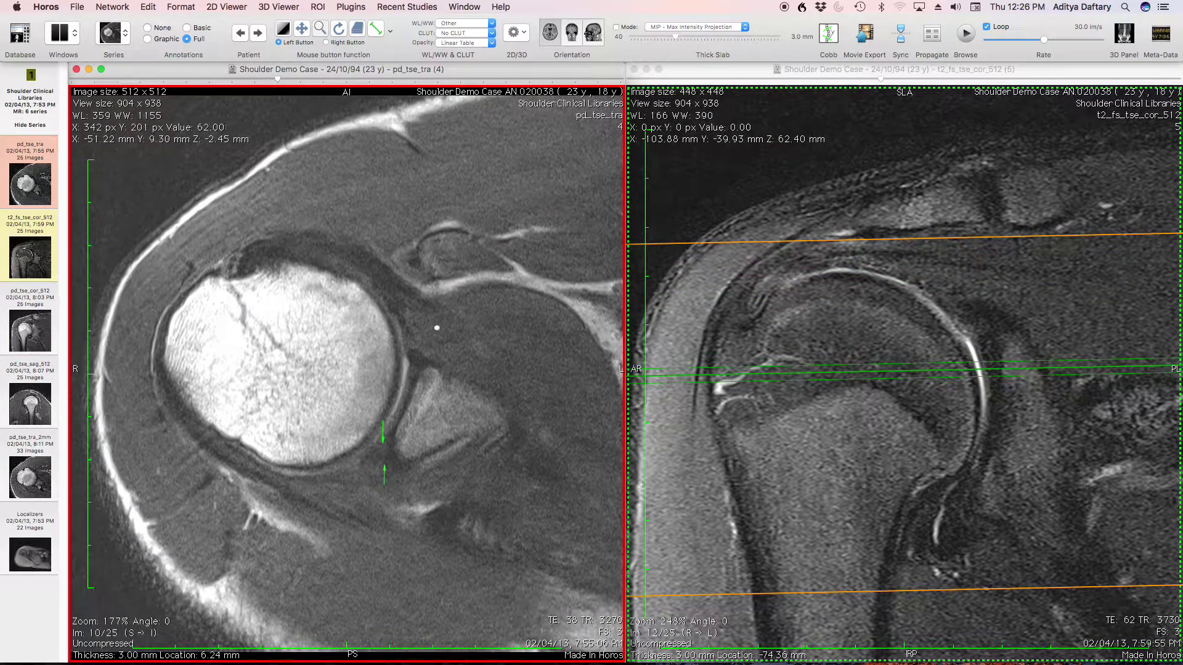
drag(395, 461, 401, 364)
scroll(410, 368, down, 4)
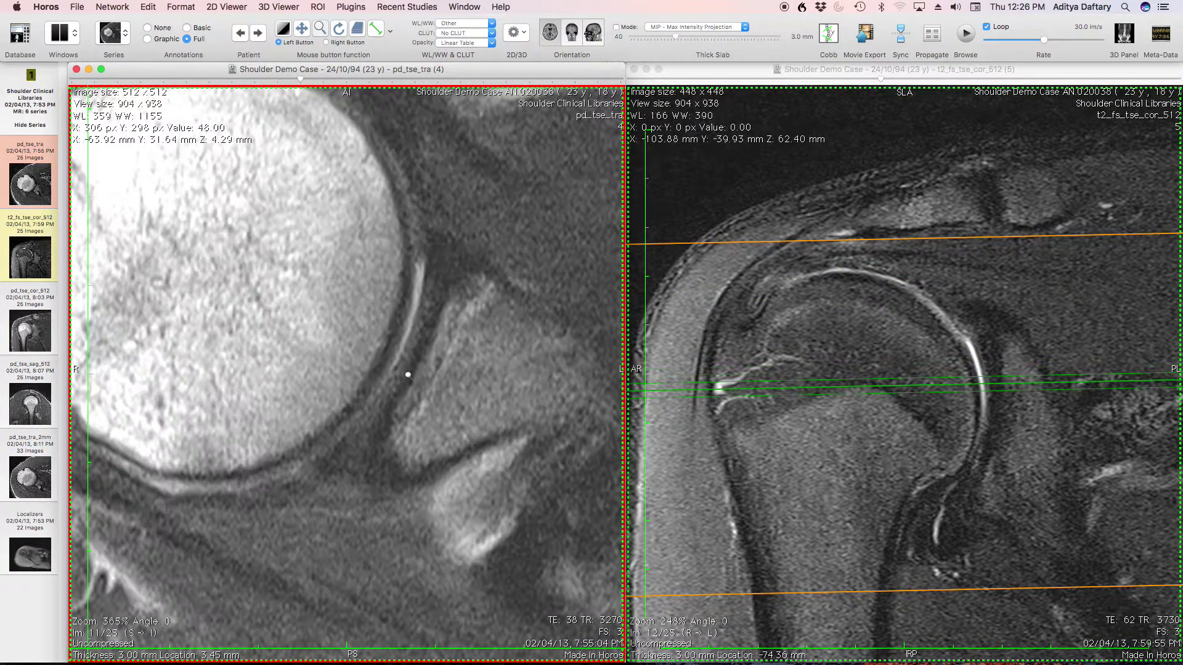
scroll(415, 369, up, 2)
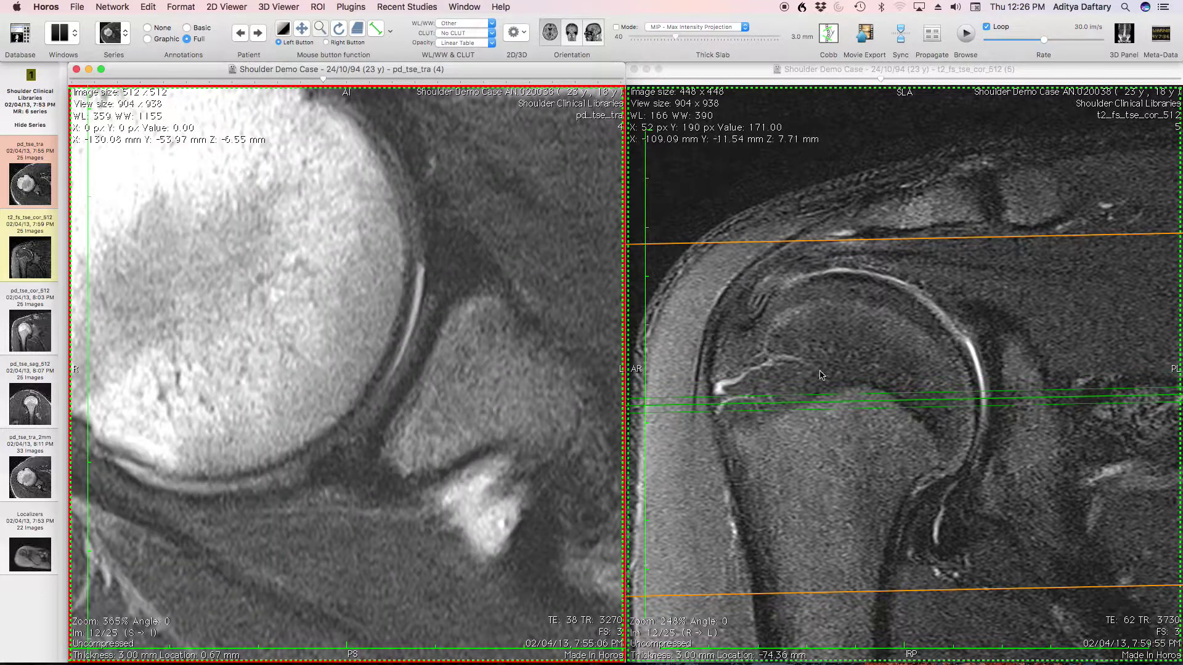
Page the fat-suppressed coronal to slice 13/25, its reference lines crossing axial slice 12/25.
click(1006, 338)
scroll(1005, 338, down, 5)
scroll(1005, 337, up, 11)
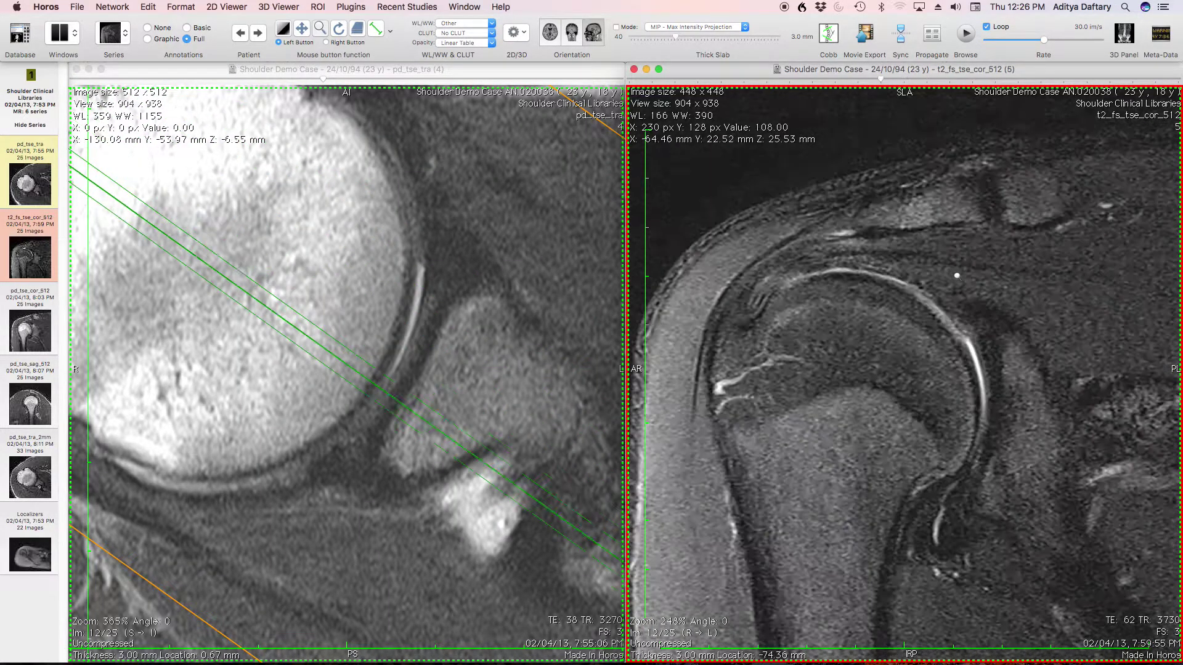
scroll(957, 275, down, 5)
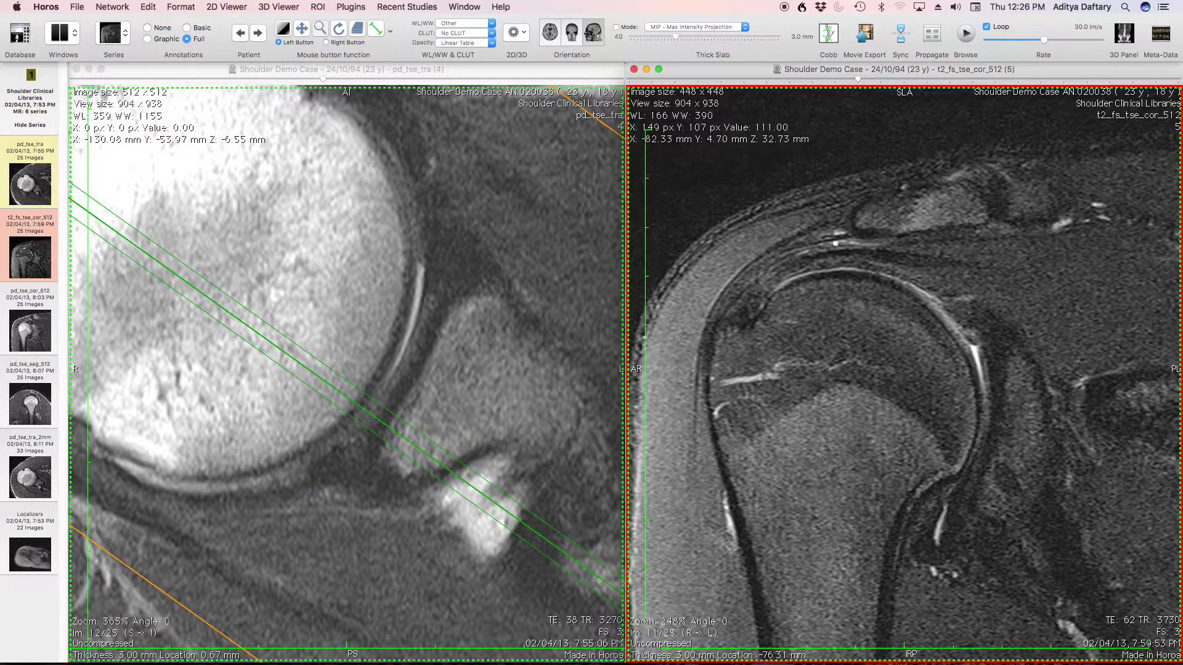
scroll(862, 253, down, 4)
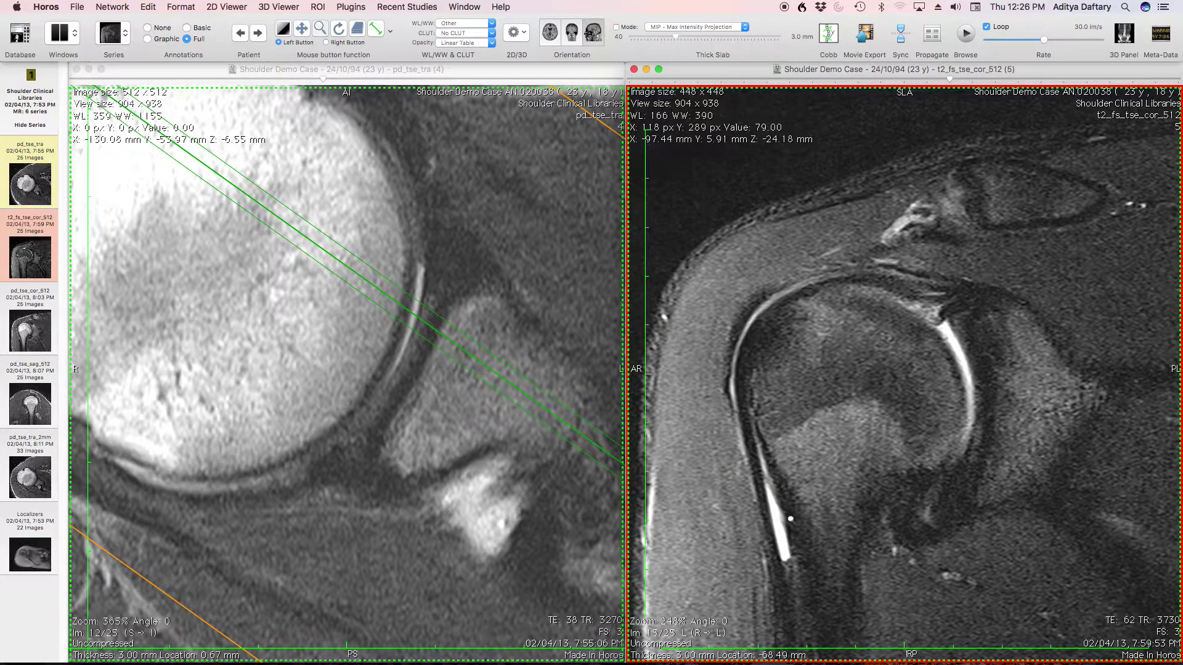
scroll(790, 519, up, 4)
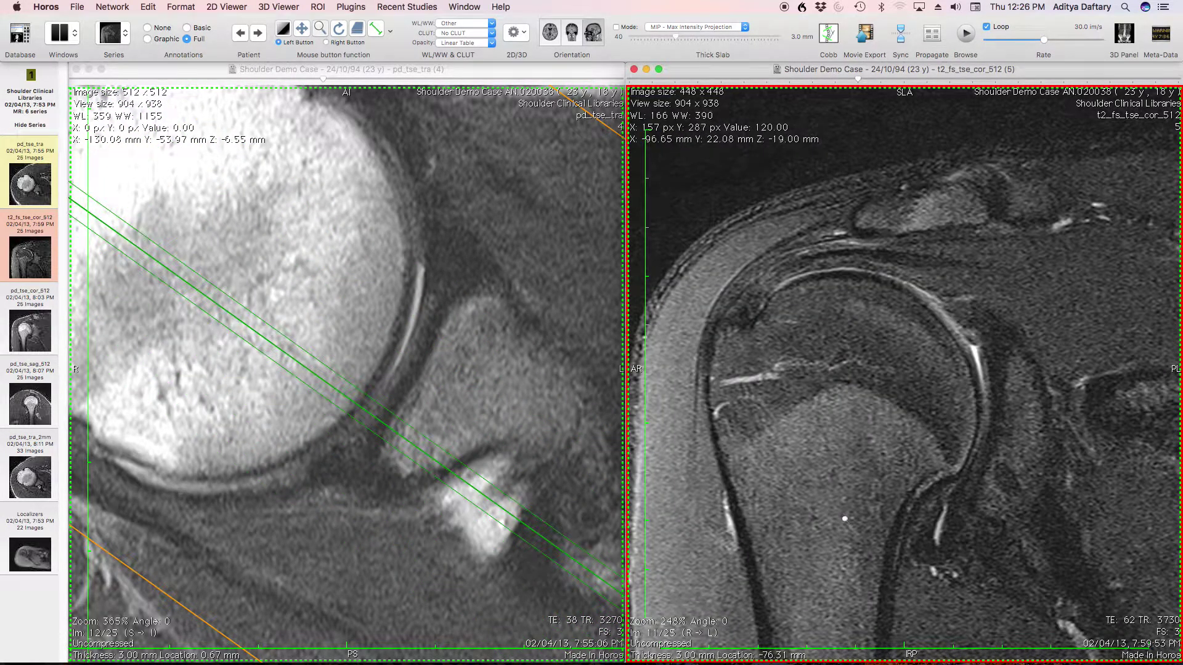
scroll(779, 512, down, 4)
scroll(939, 508, up, 4)
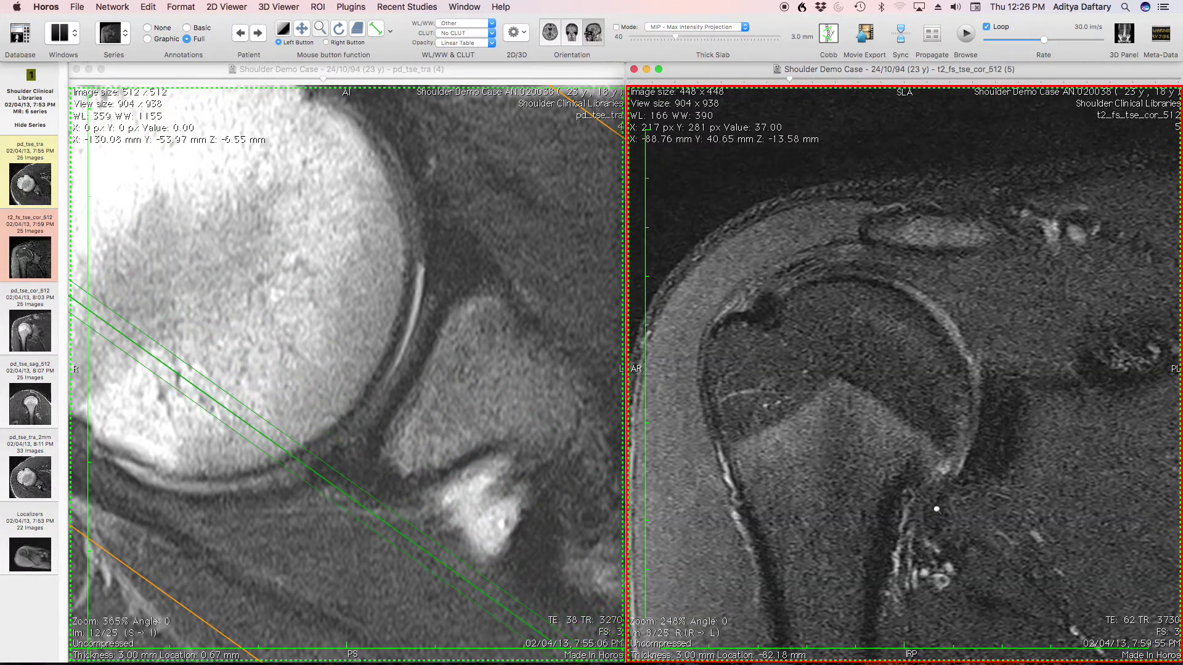
scroll(939, 507, down, 2)
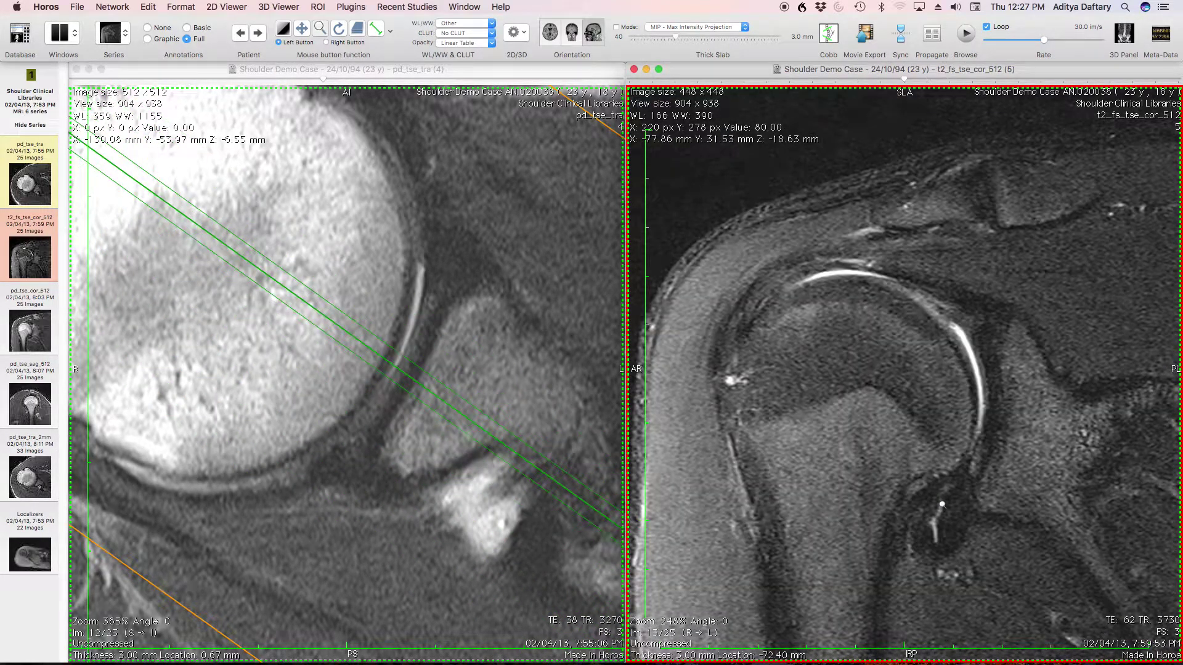